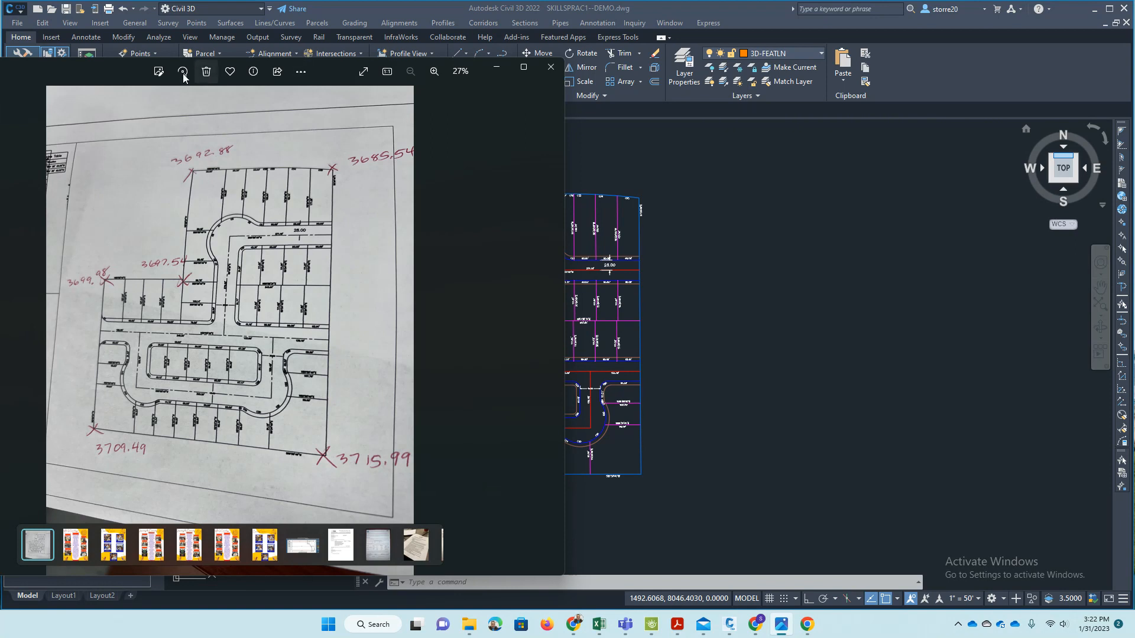
- Examine the handwritten corner elevations on the plat photo and move the photo clear of the drawing
mouse_move(126, 72)
left_mouse_down()
mouse_move(83, 76)
mouse_move(112, 65)
left_mouse_up()
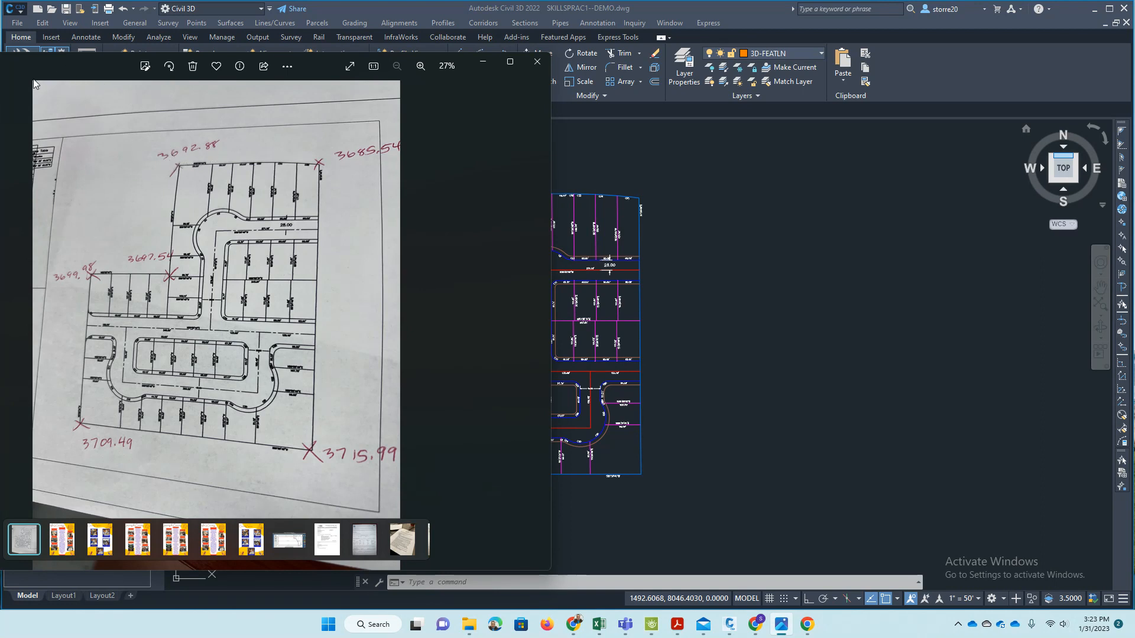
left_click_drag(85, 66, 73, 70)
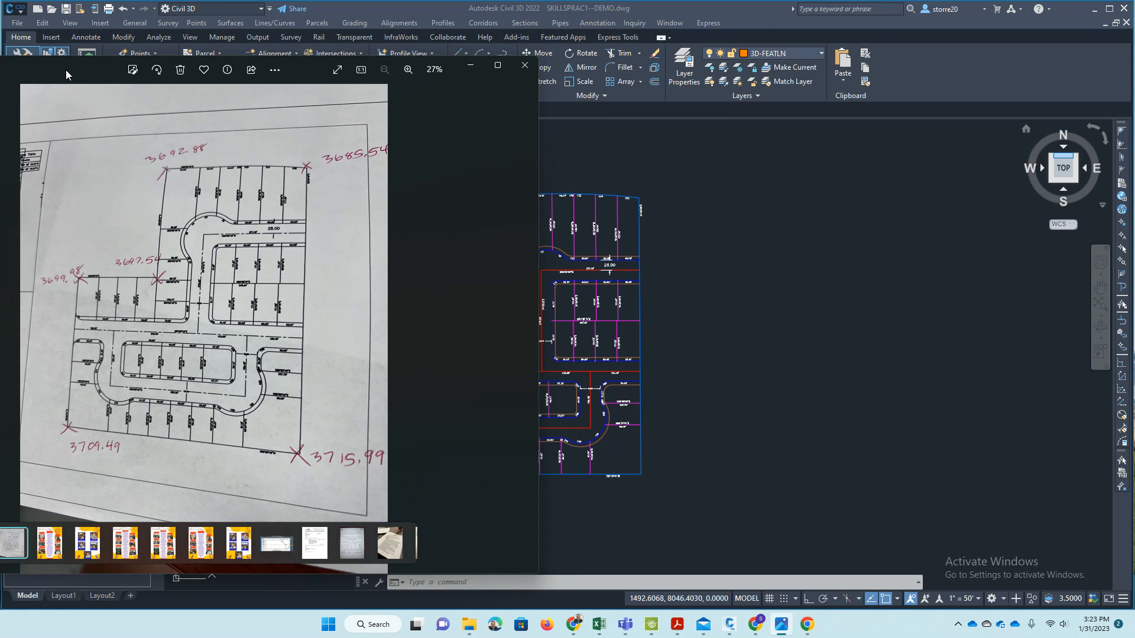
mouse_move(66, 70)
left_mouse_down()
mouse_move(52, 72)
mouse_move(90, 72)
mouse_move(80, 69)
left_mouse_up()
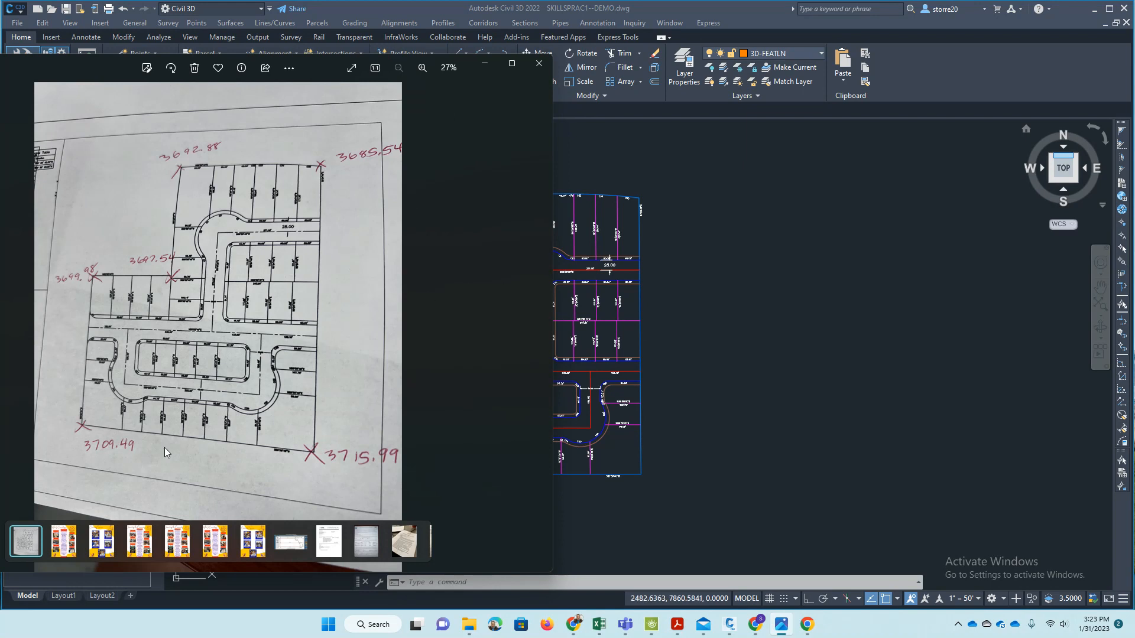
mouse_move(101, 66)
left_mouse_down()
mouse_move(0, 86)
mouse_move(0, 64)
mouse_move(107, 60)
mouse_move(0, 80)
left_mouse_up()
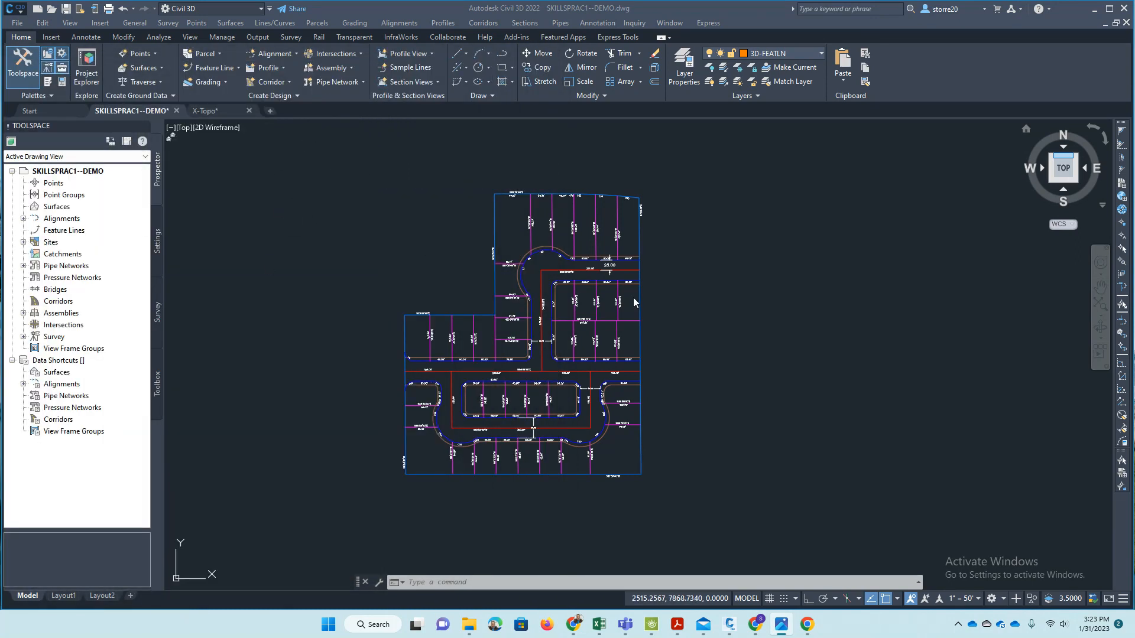
left_click(190, 215)
left_click(305, 287)
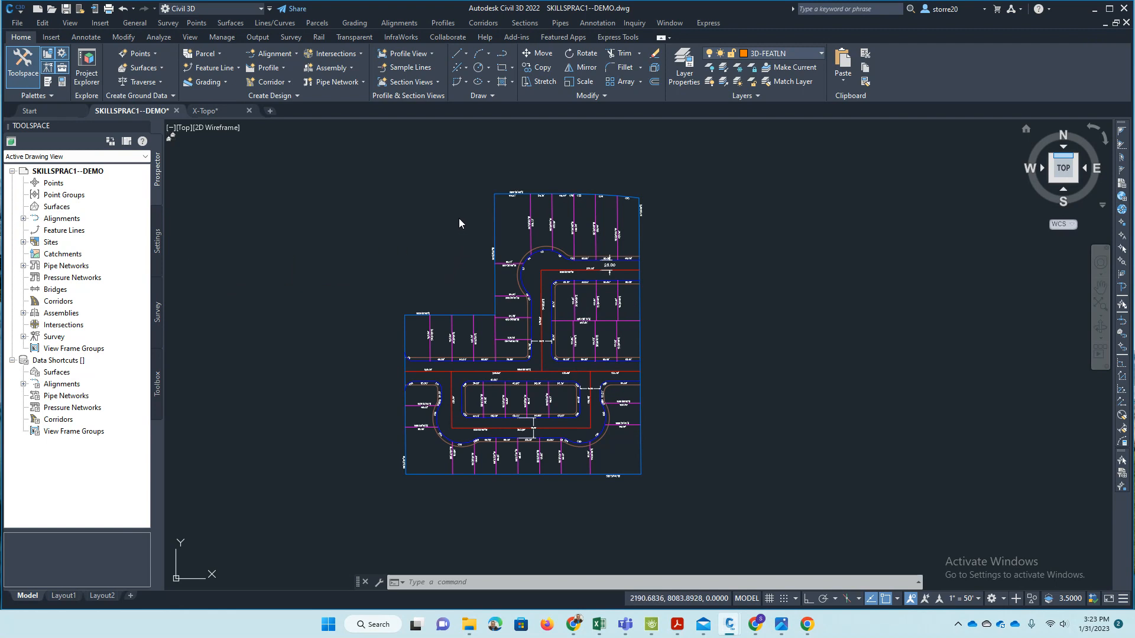
left_click(315, 289)
left_click(400, 204)
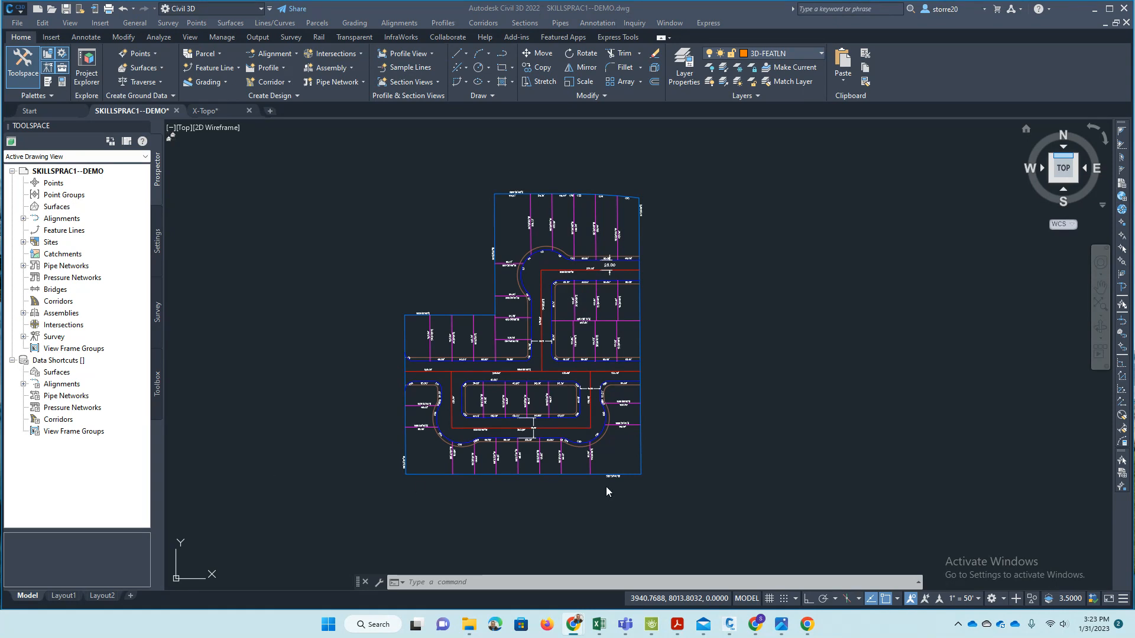
left_click(708, 342)
left_click(730, 317)
left_click(782, 241)
left_click(229, 115)
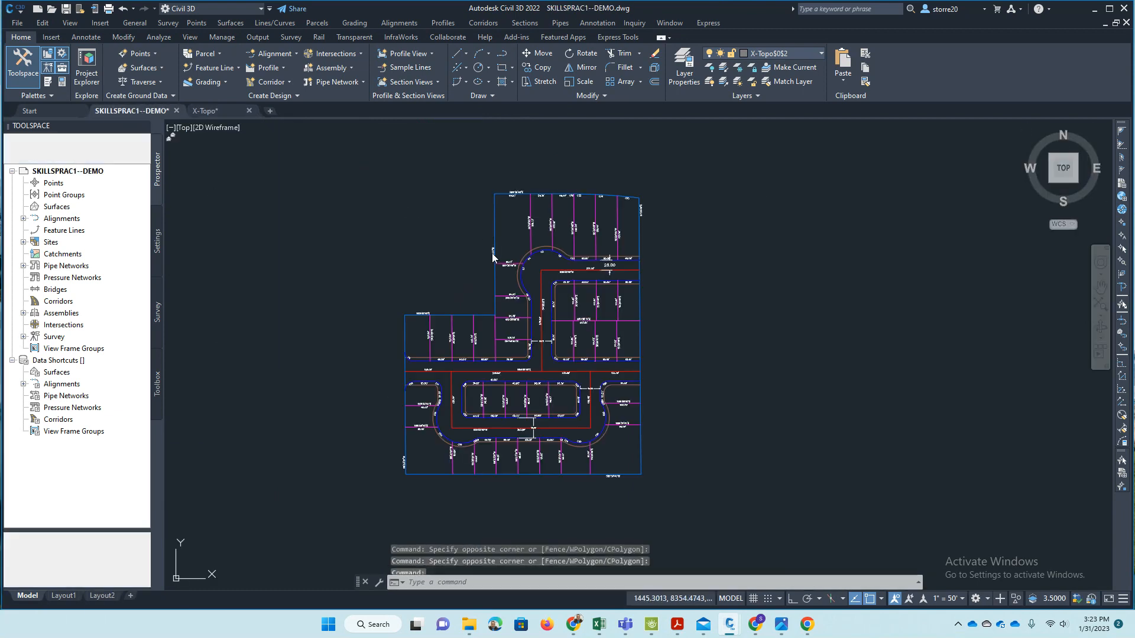
left_click(210, 110)
left_click(154, 112)
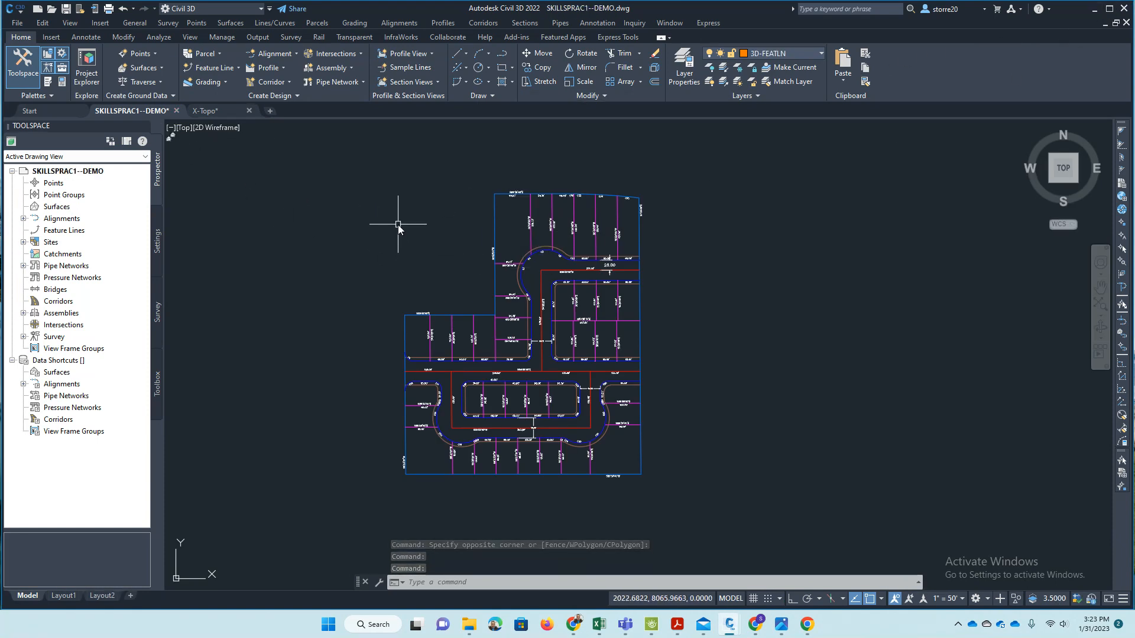
- Start a Basic Feature Line in Site 1 on the current layer, from the boundary's northeast corner at elevation 3685.54
left_click(355, 23)
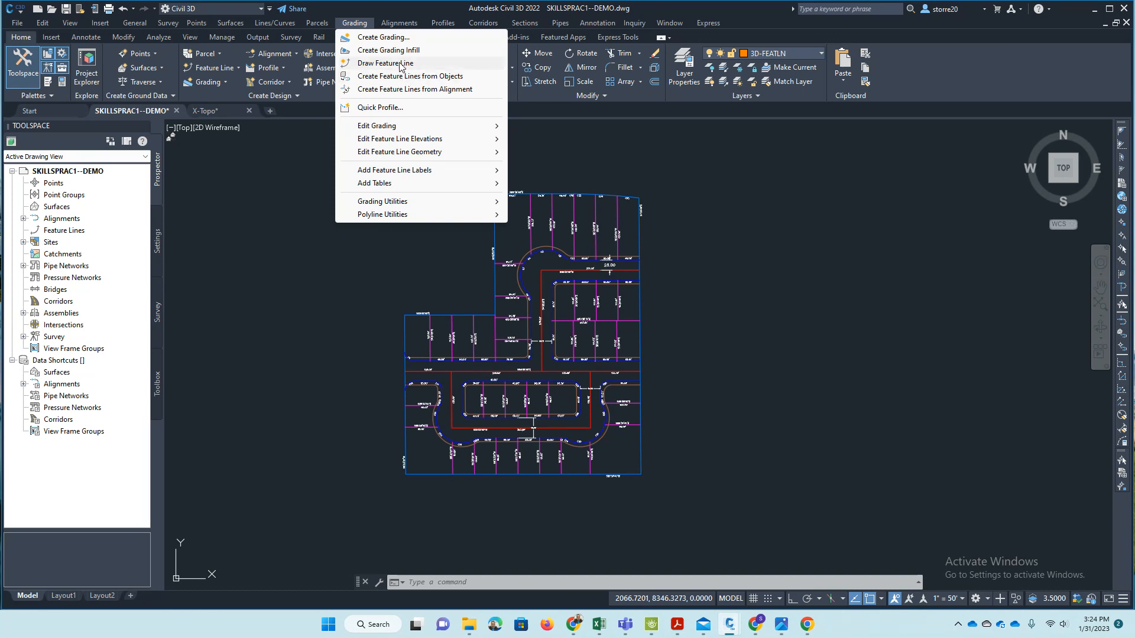
left_click(376, 64)
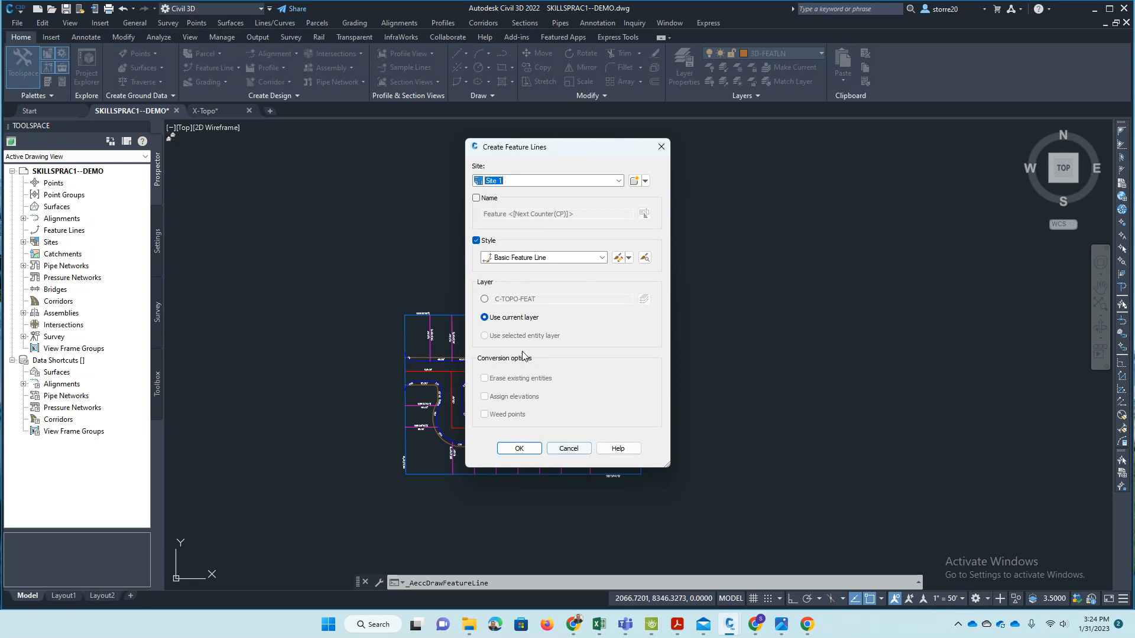
left_click(519, 448)
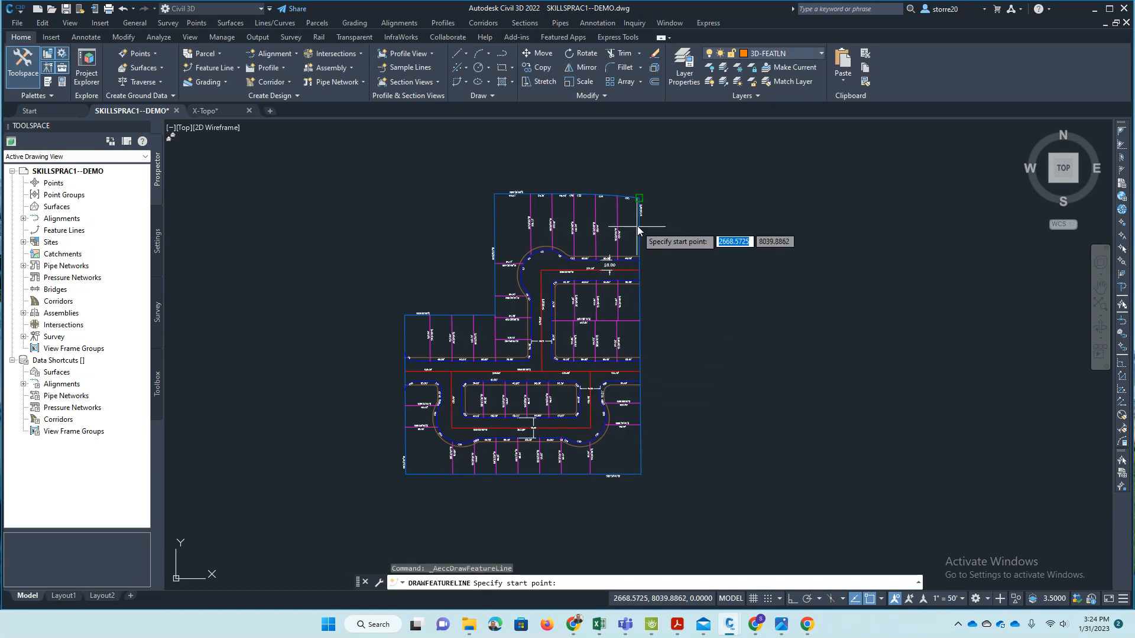
left_click(644, 201)
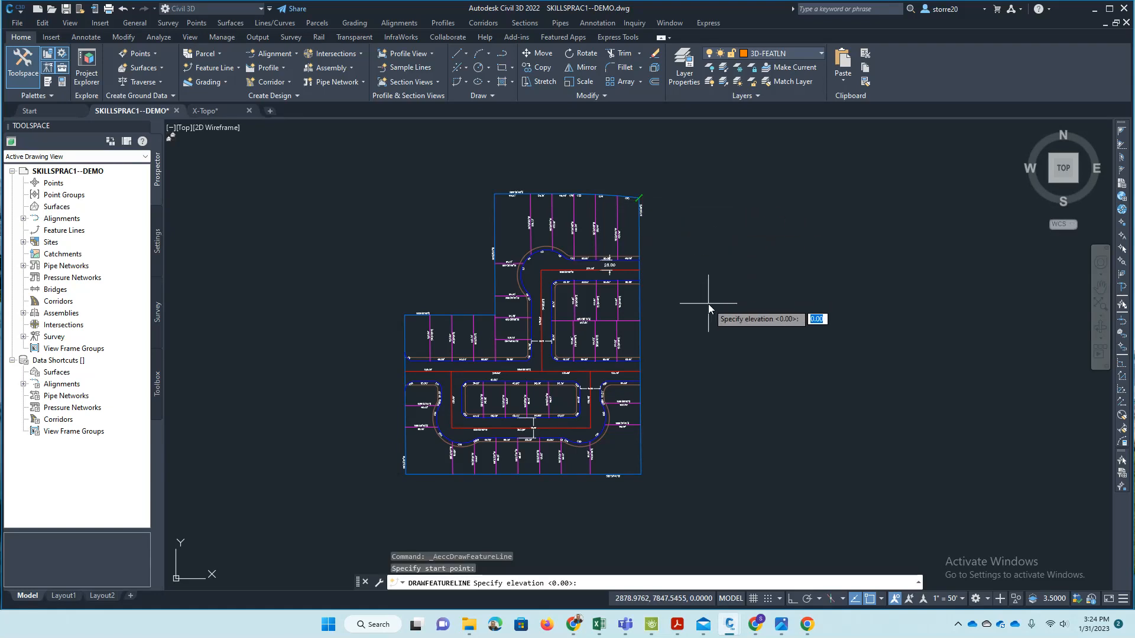
left_click_drag(0, 115, 0, 75)
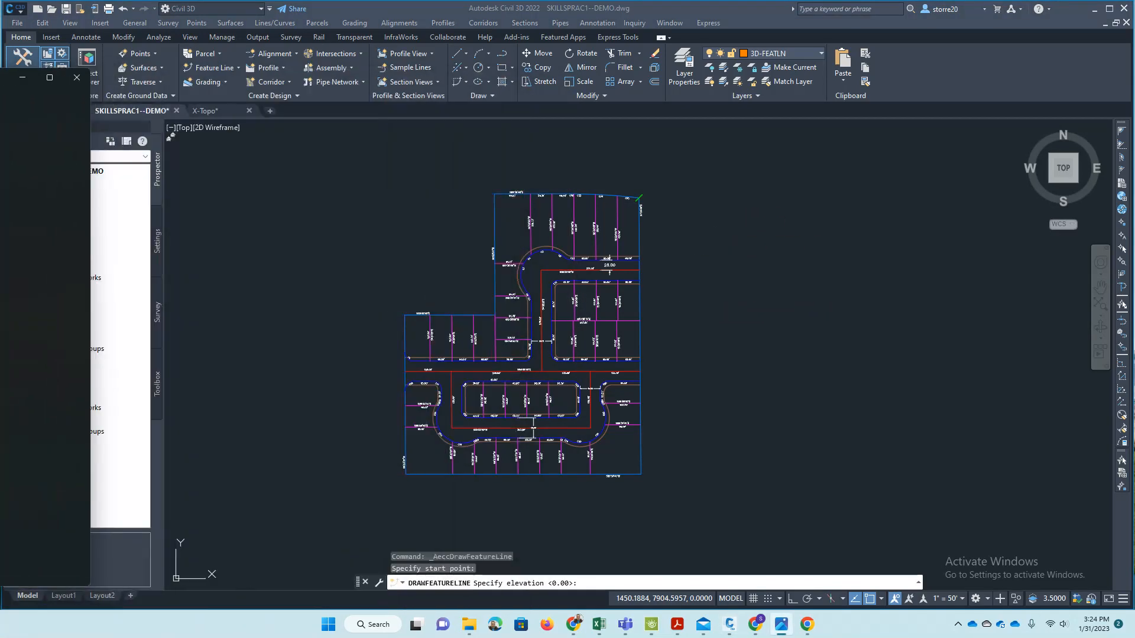
left_click(302, 207)
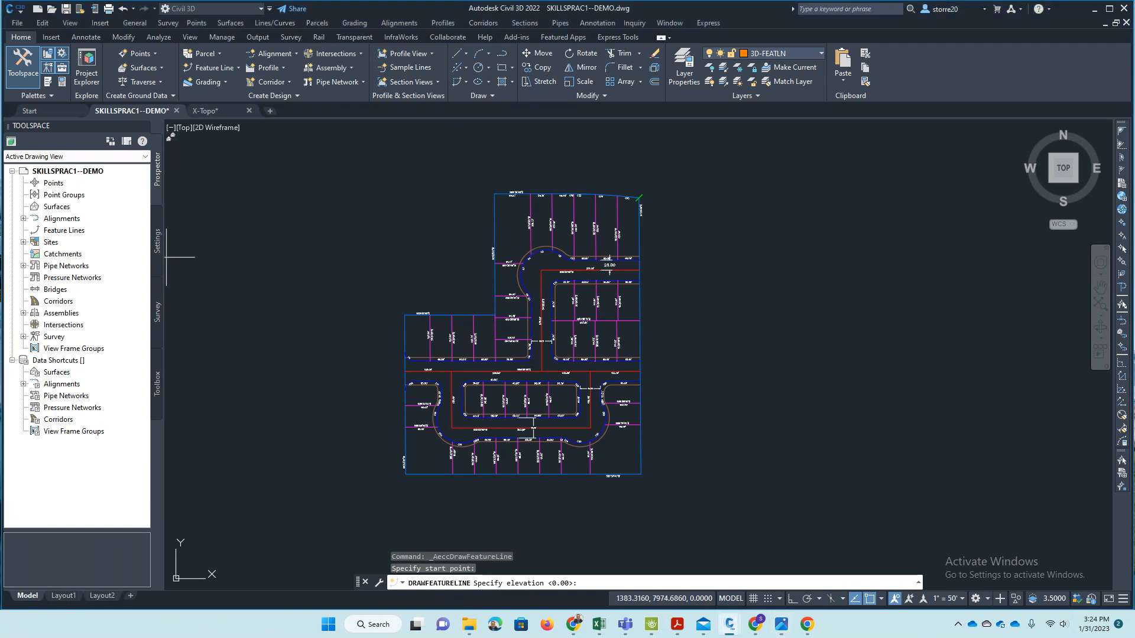
type("3636")
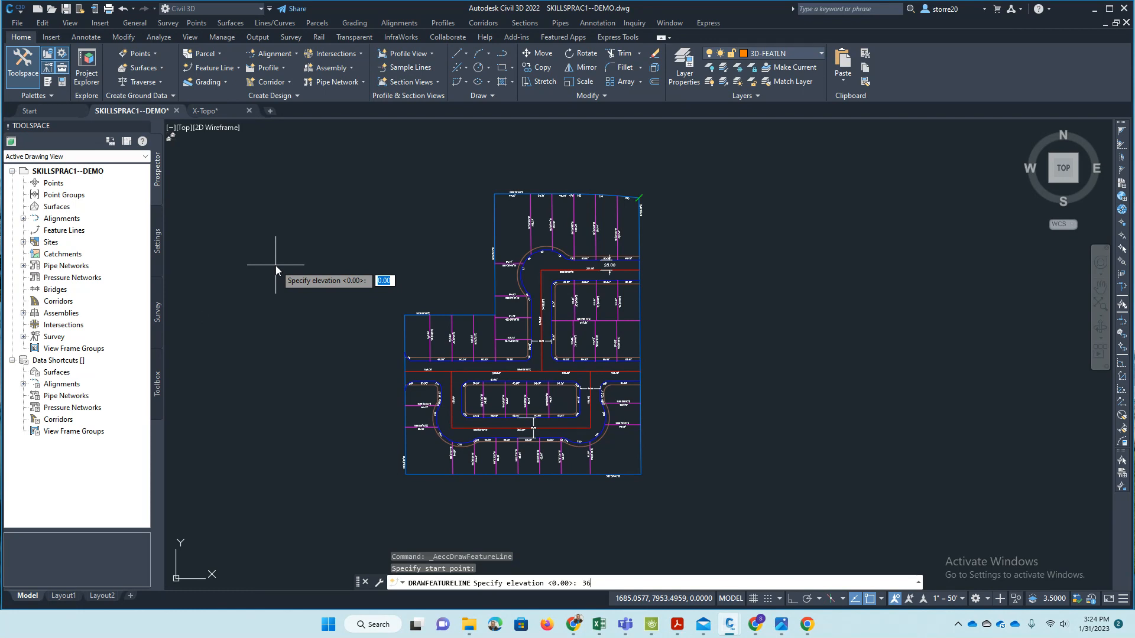
type(".54")
key("Return")
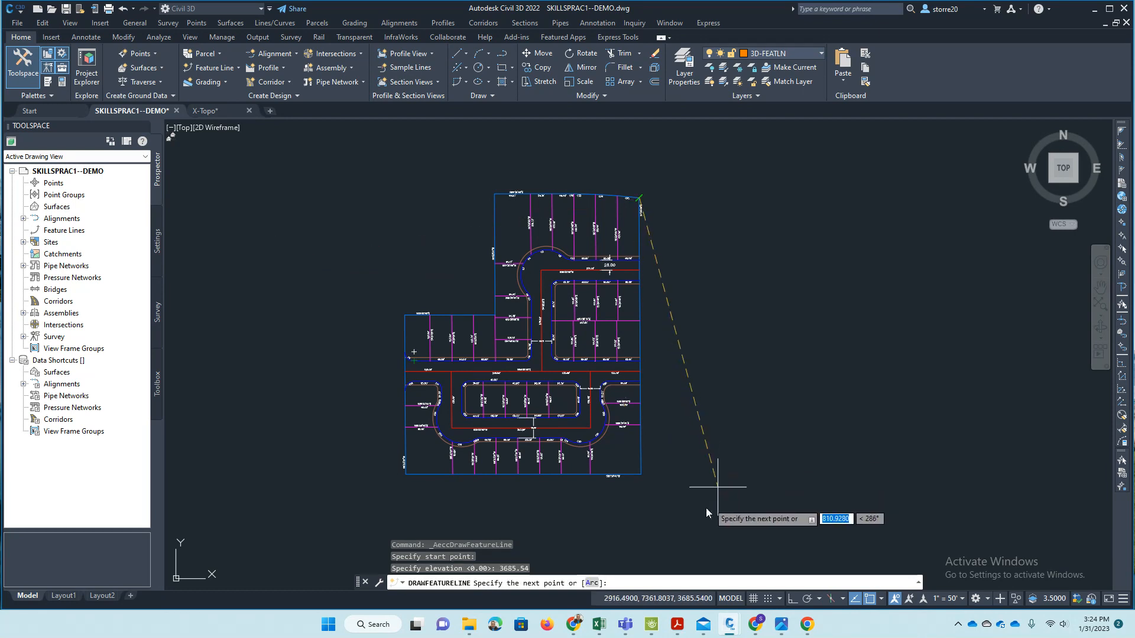
- Extend the feature line down the east boundary to the southeast corner, using the Elevation option with 3715.99
left_click(642, 485)
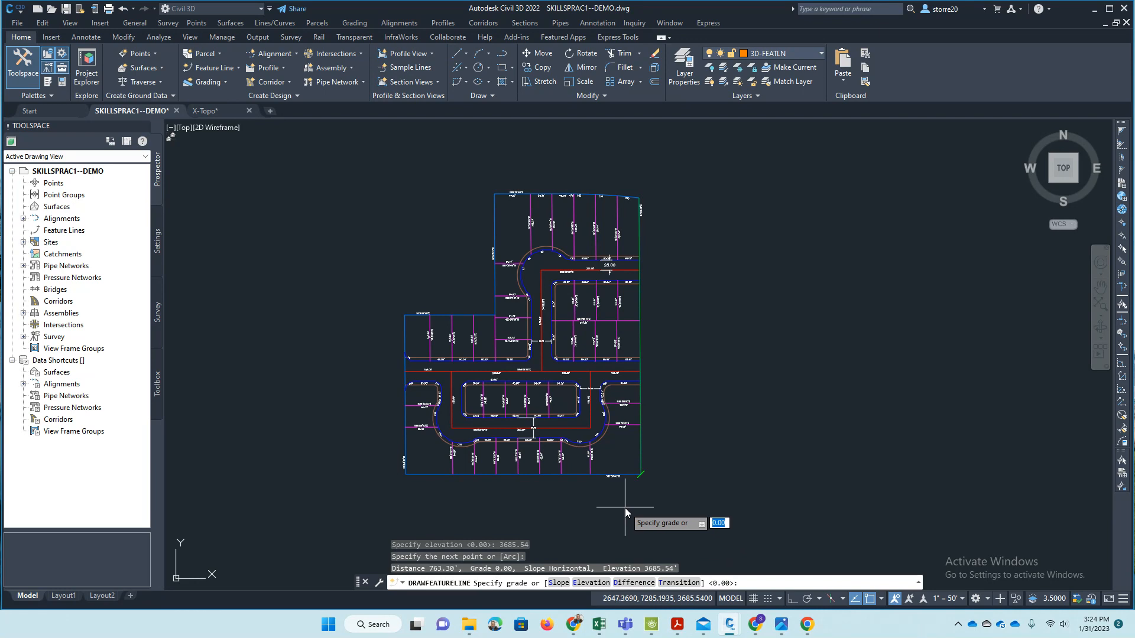
left_click(592, 583)
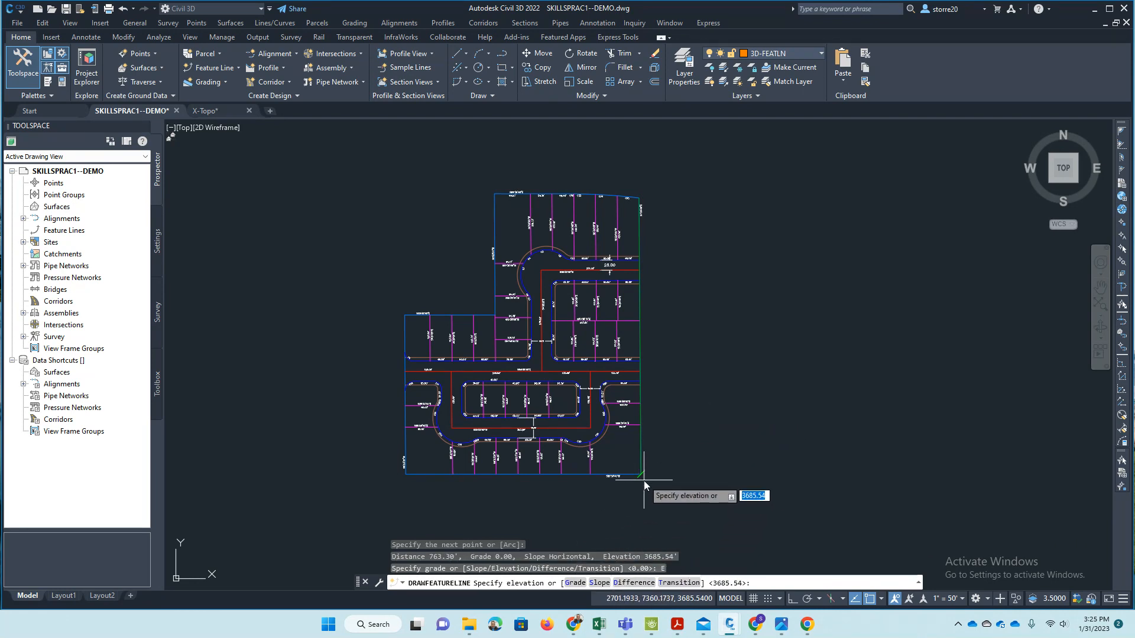
type("371")
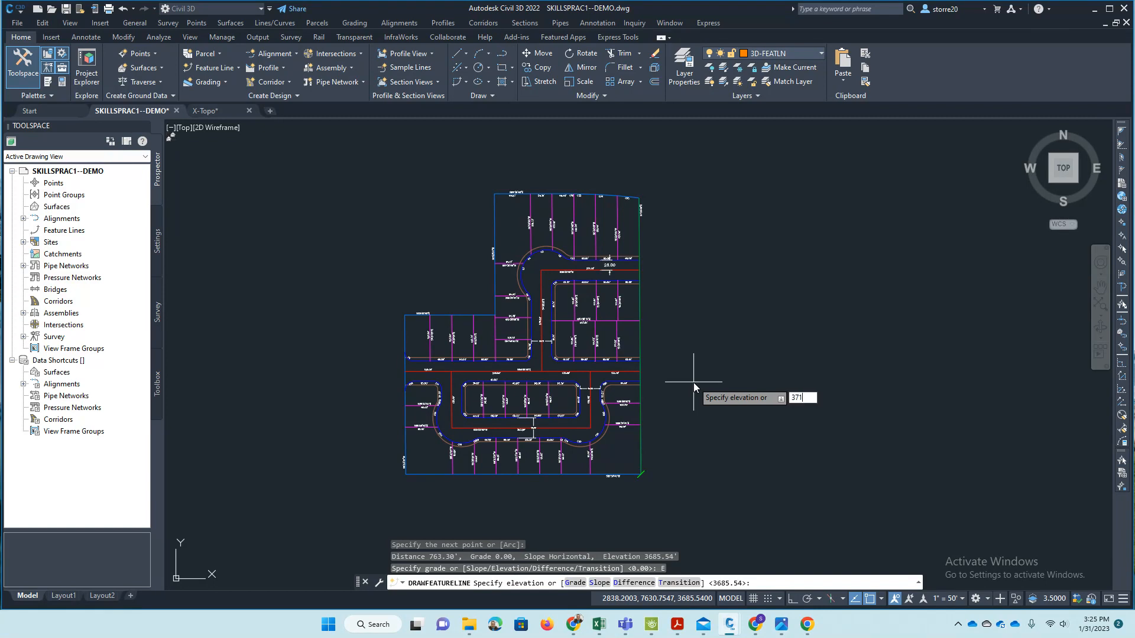
type("5.99")
key("Return")
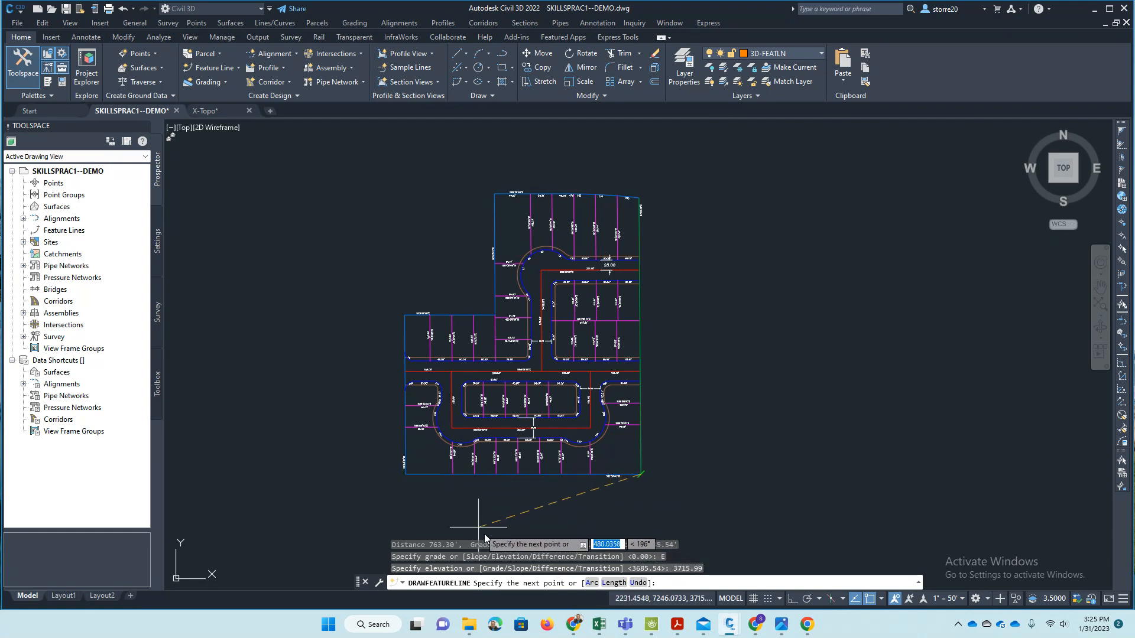
- Continue the feature line along the south boundary to the southwest corner at elevation 3709.49
left_click(420, 476)
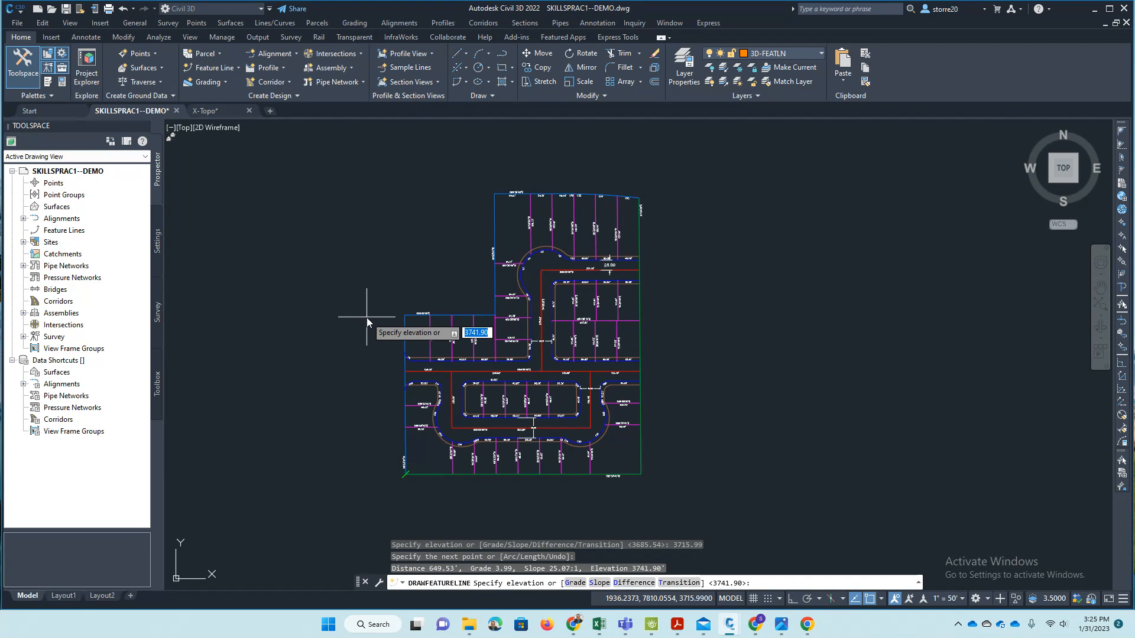
type("37")
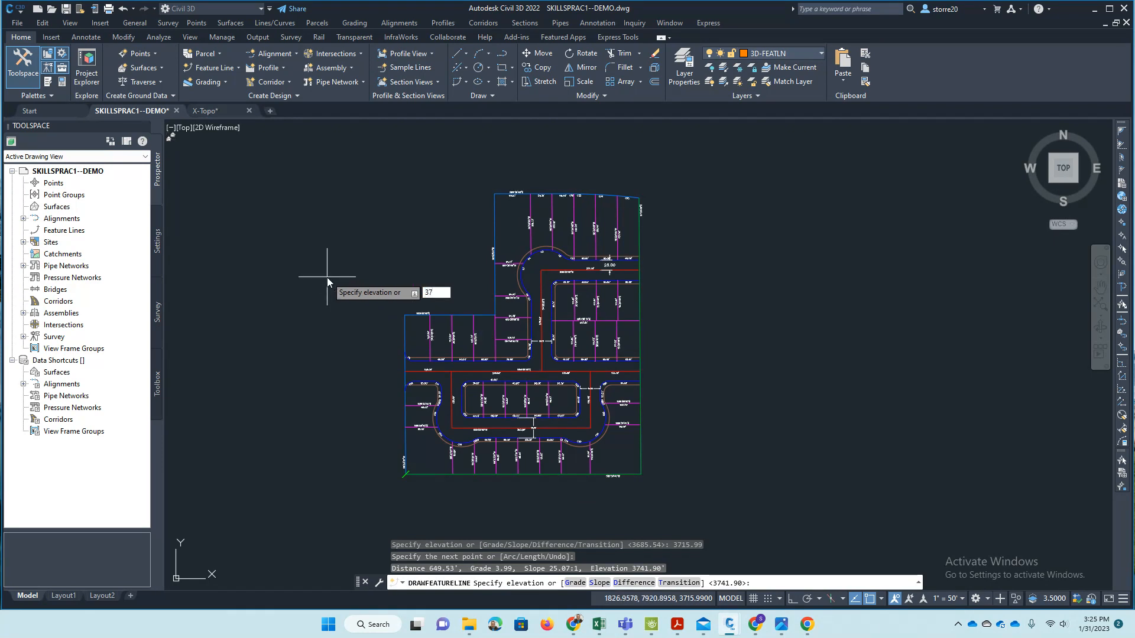
type("09.49")
key("Return")
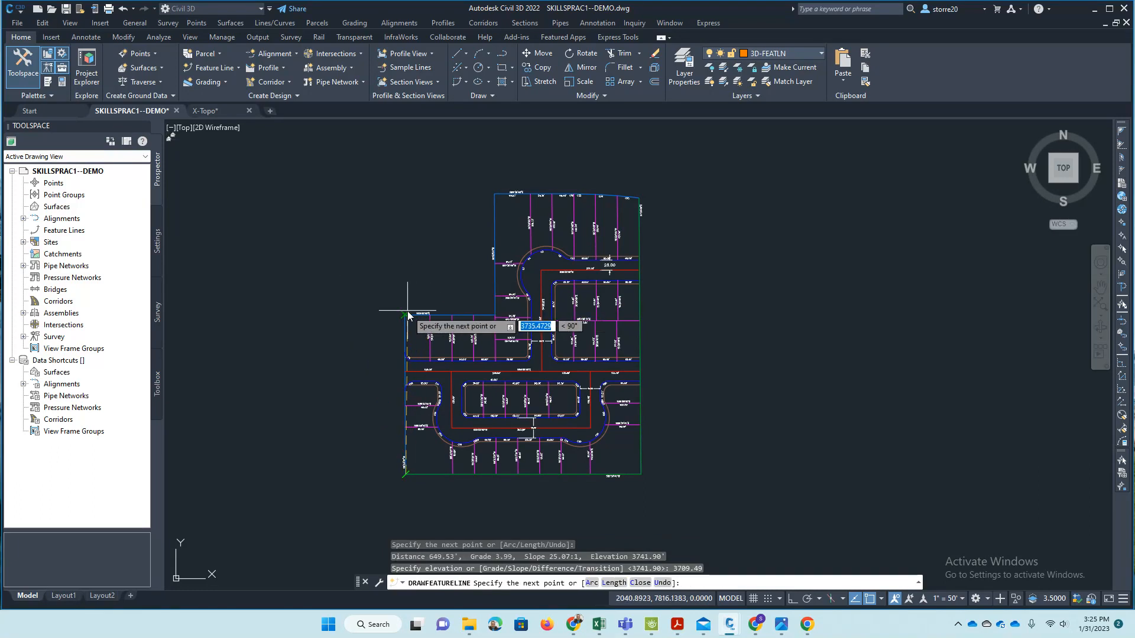
- Continue the feature line up the west boundary to the upper corner of the western lots at elevation 3699.98
left_click(405, 315)
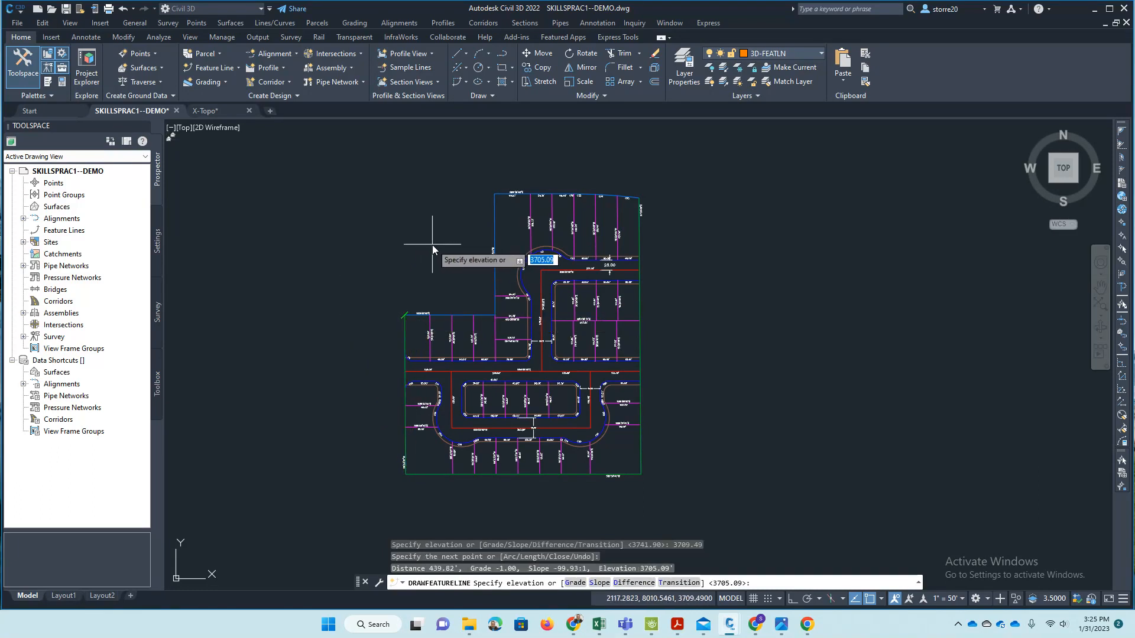
type("36")
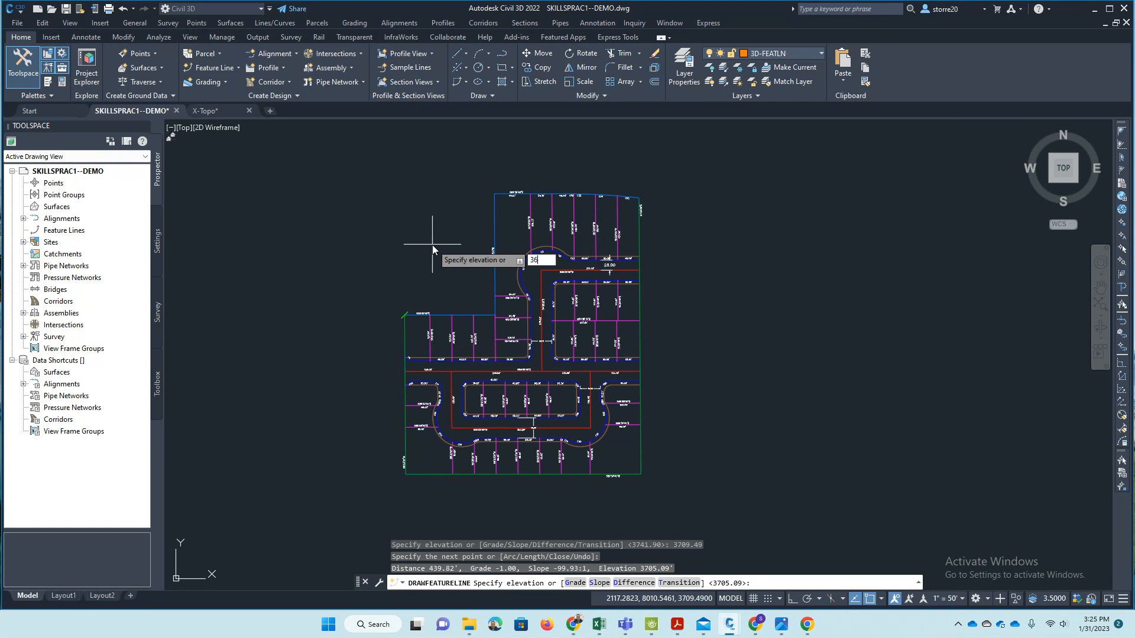
type("99.98")
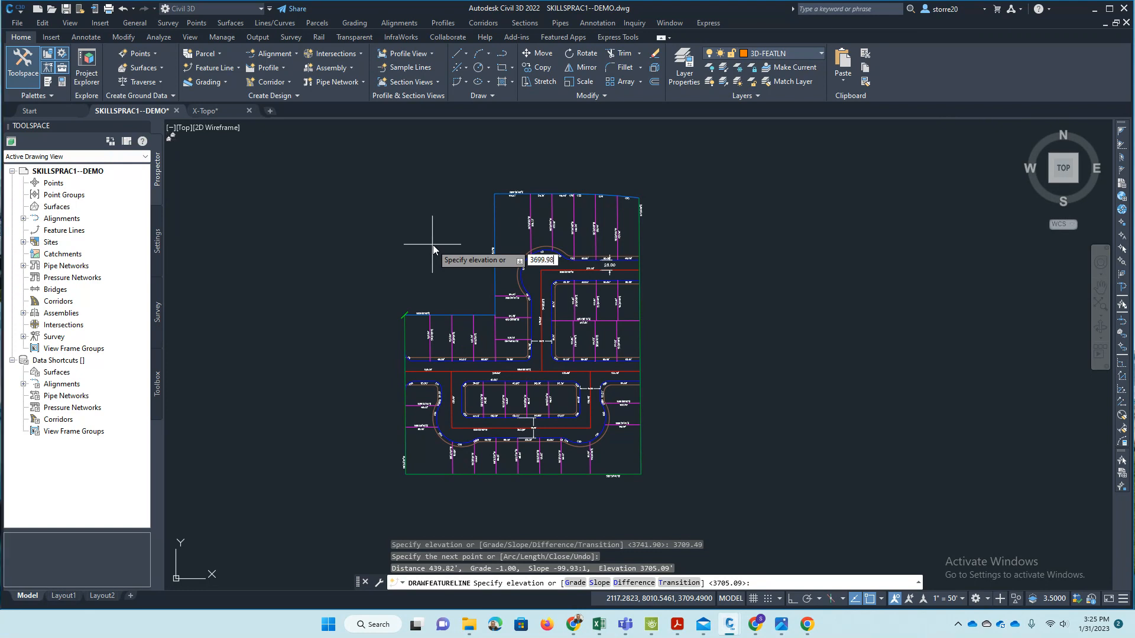
key("Return")
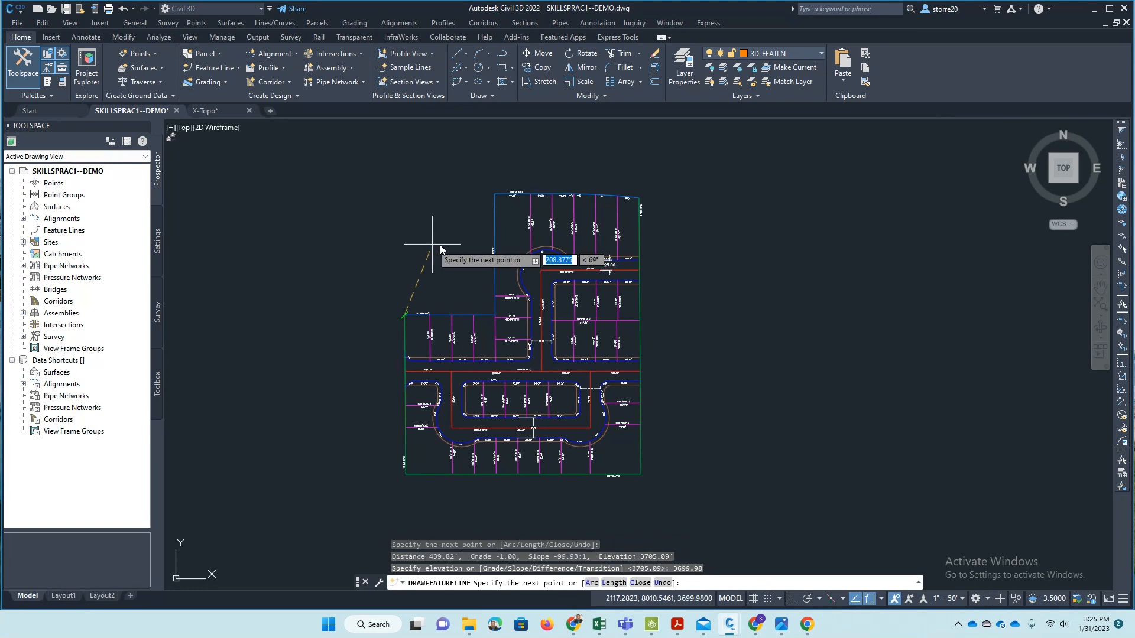
- Continue the feature line east to the boundary's inside corner at elevation 3697.54
left_click(496, 317)
type("3697.54")
key("Return")
- Continue the feature line north to the boundary's northwest corner at elevation 3692.88
left_click(491, 194)
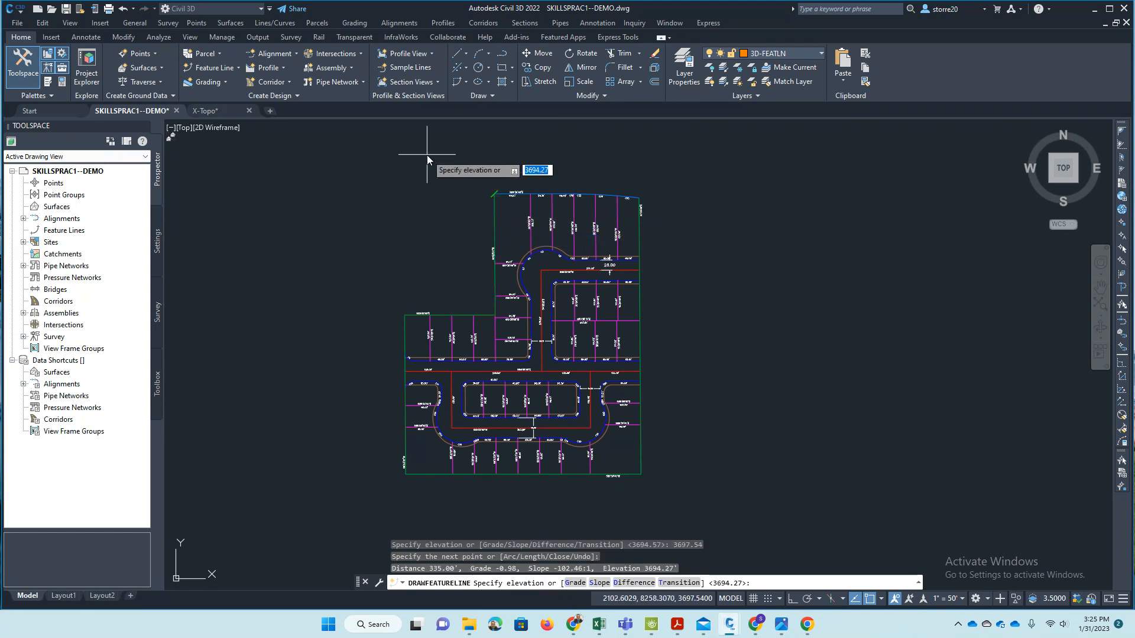
type("36")
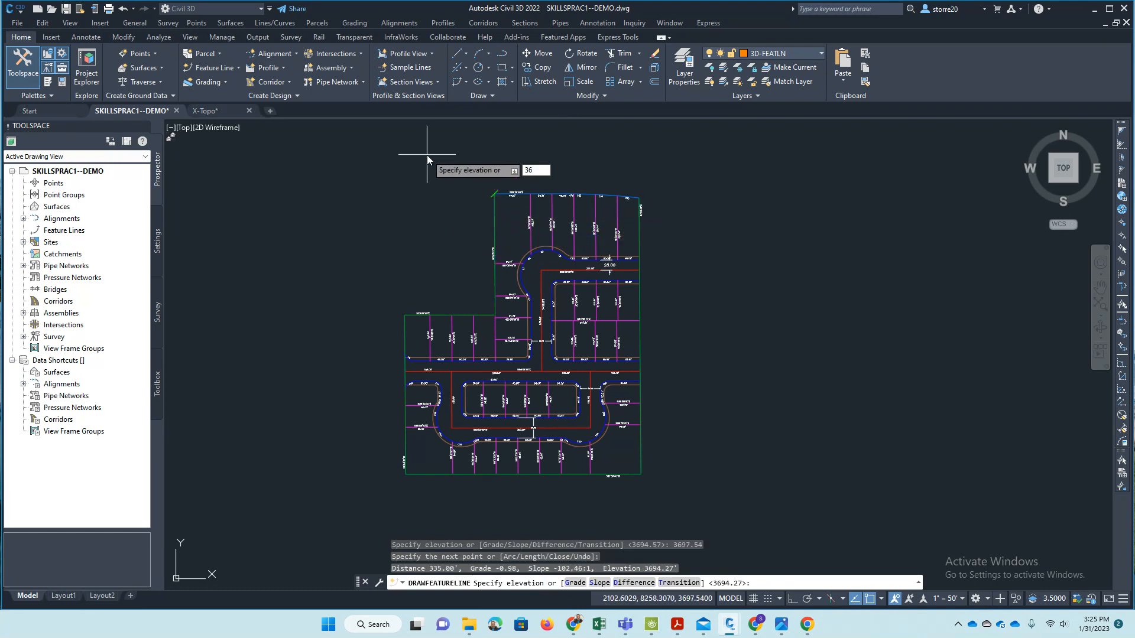
type("92")
type("88")
key("Return")
- Try continuing the feature line to the end of the north boundary's straight segment at the default elevation 3690.17, checking the plat photo
scroll(619, 173, "up", 4)
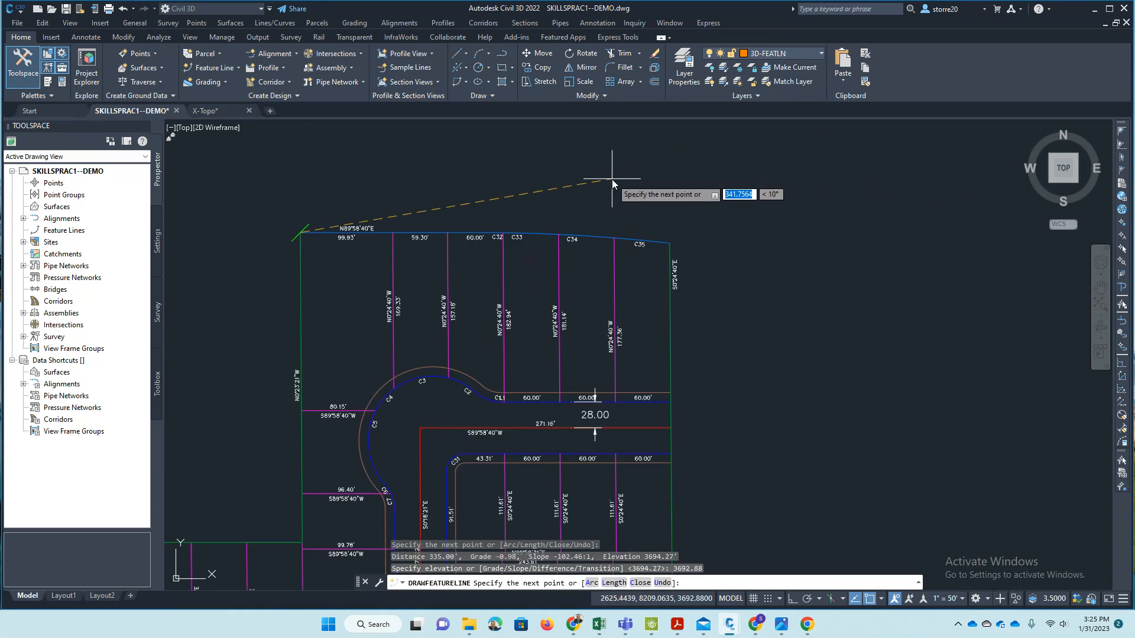
scroll(408, 213, "up", 5)
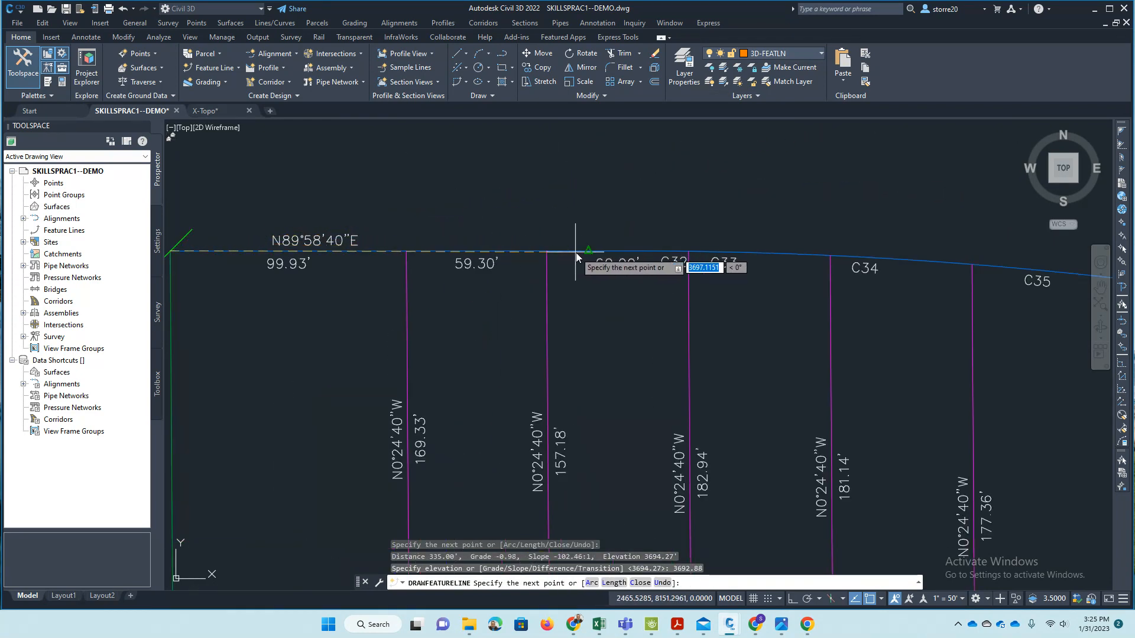
type("end")
key("Return")
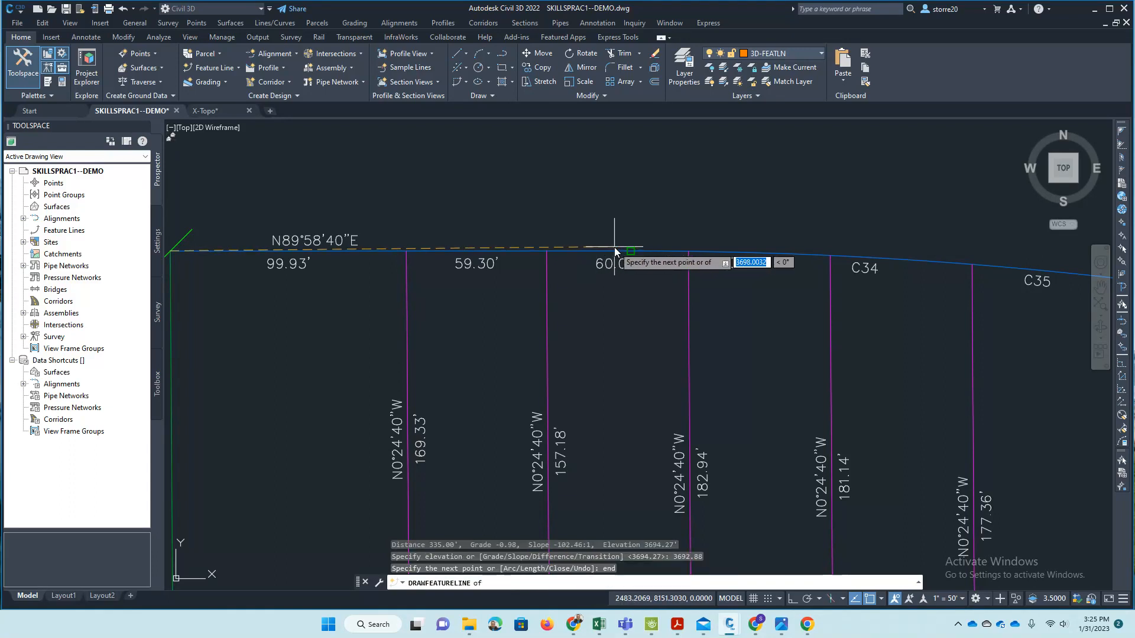
left_click(637, 246)
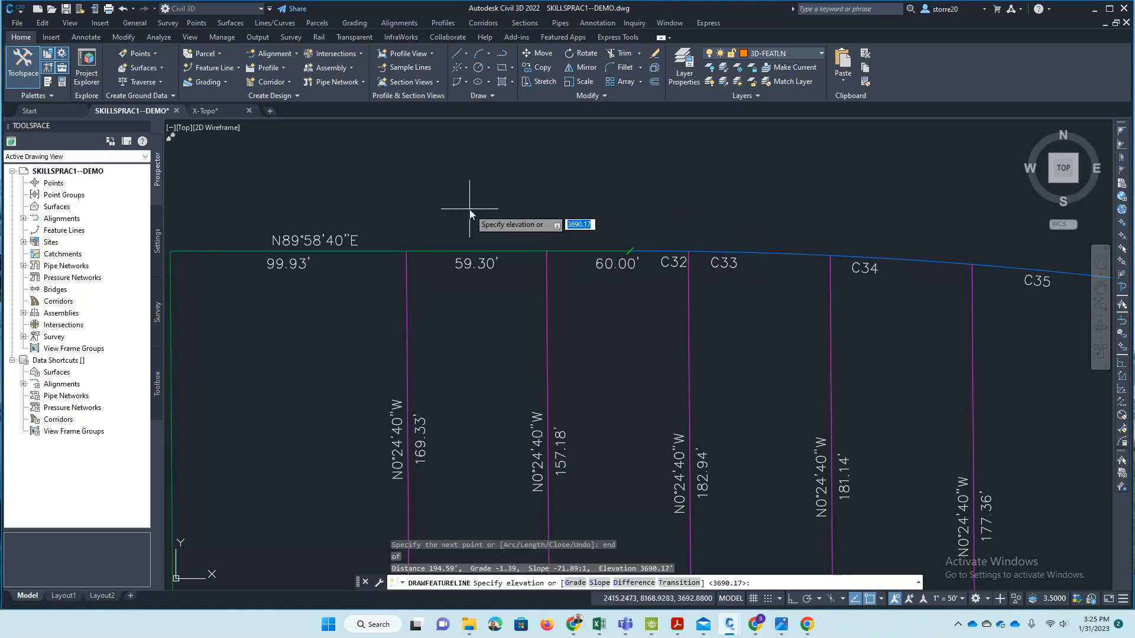
scroll(381, 243, "down", 4)
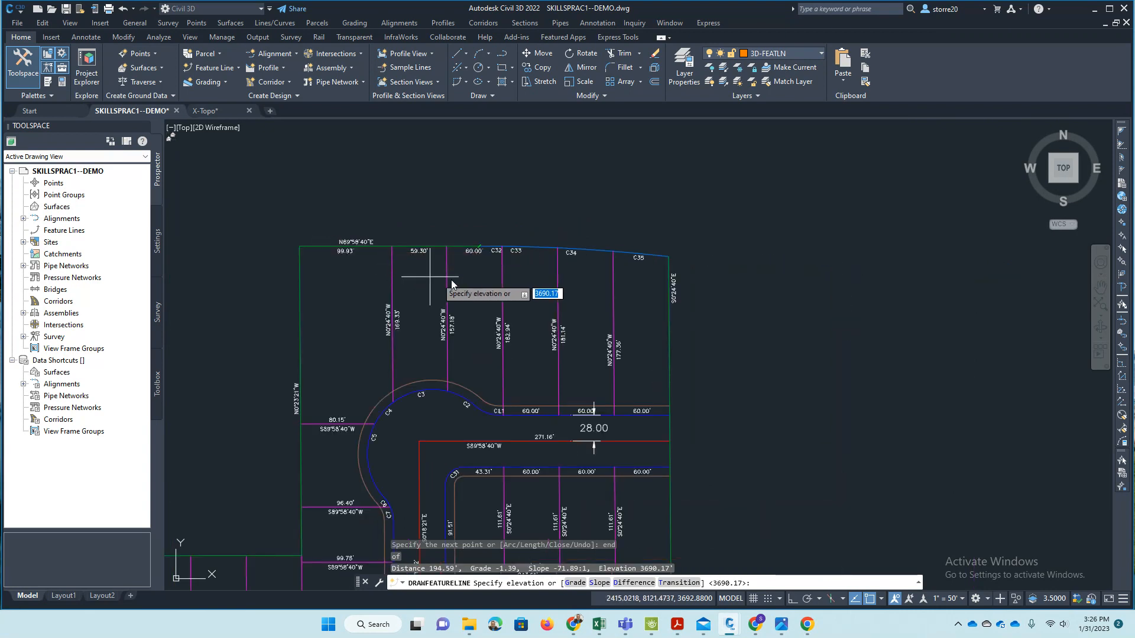
key("alt+Tab")
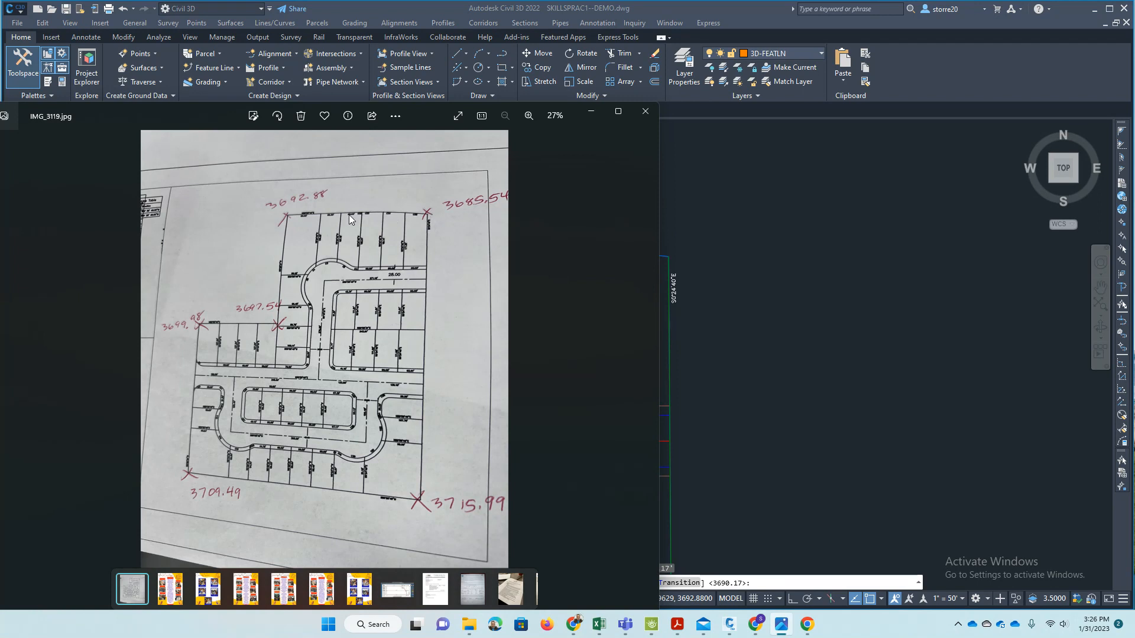
left_click_drag(191, 122, 0, 118)
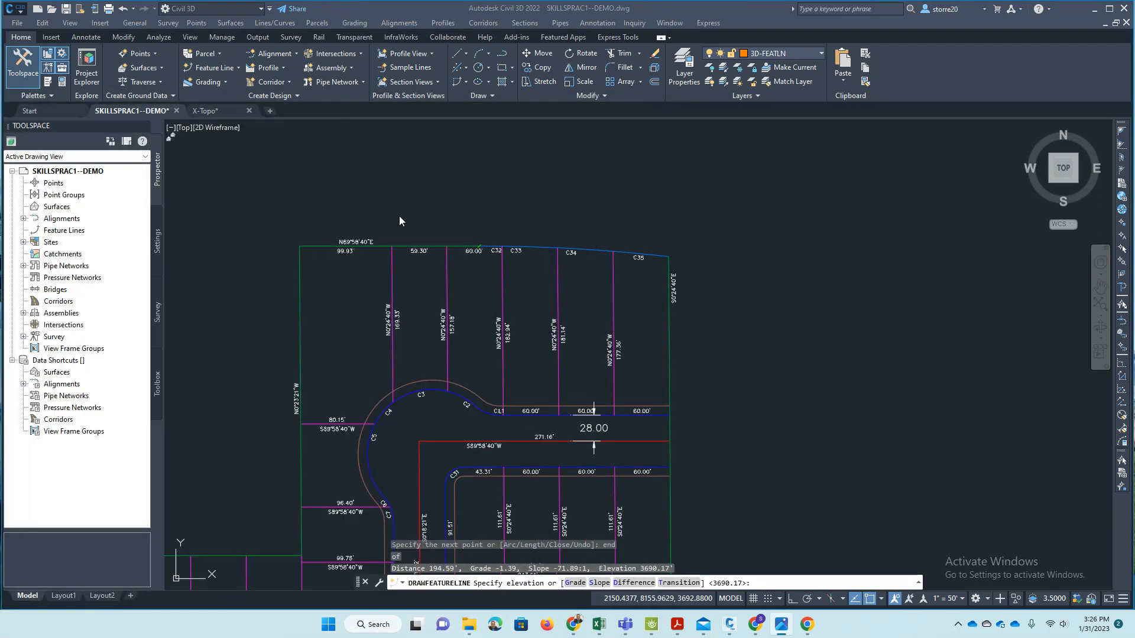
left_click(515, 214)
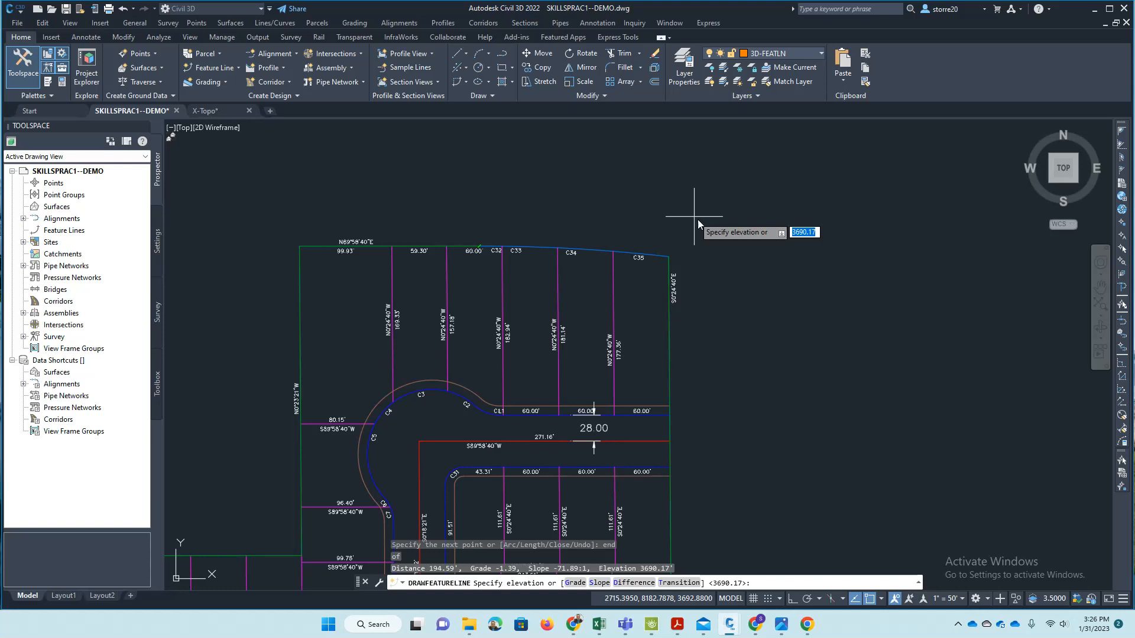
key("Return")
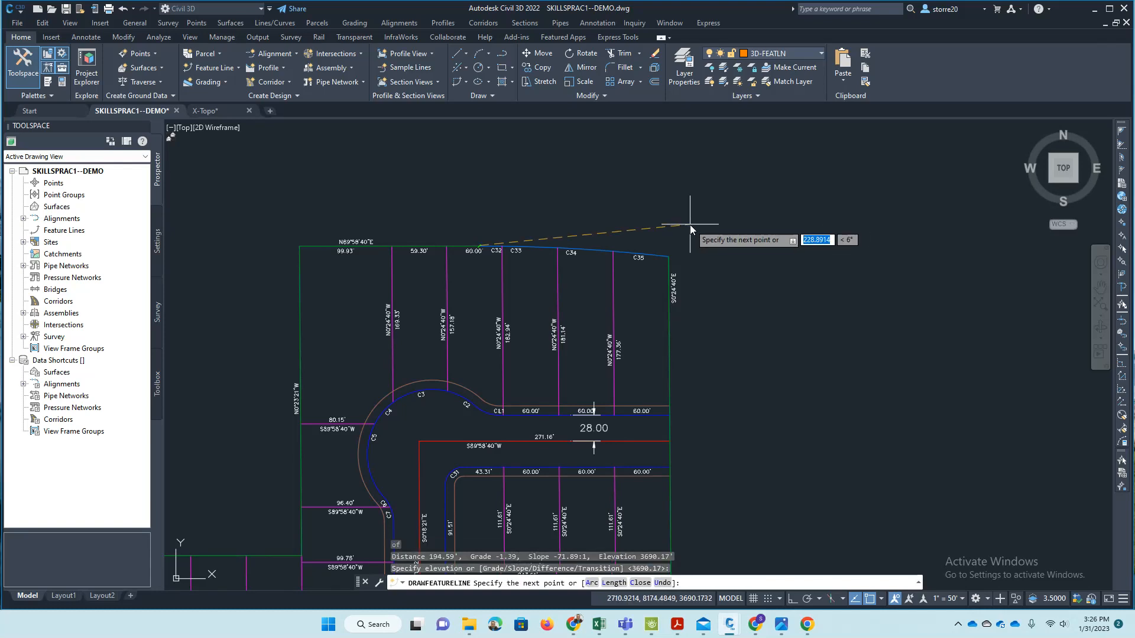
left_click(663, 583)
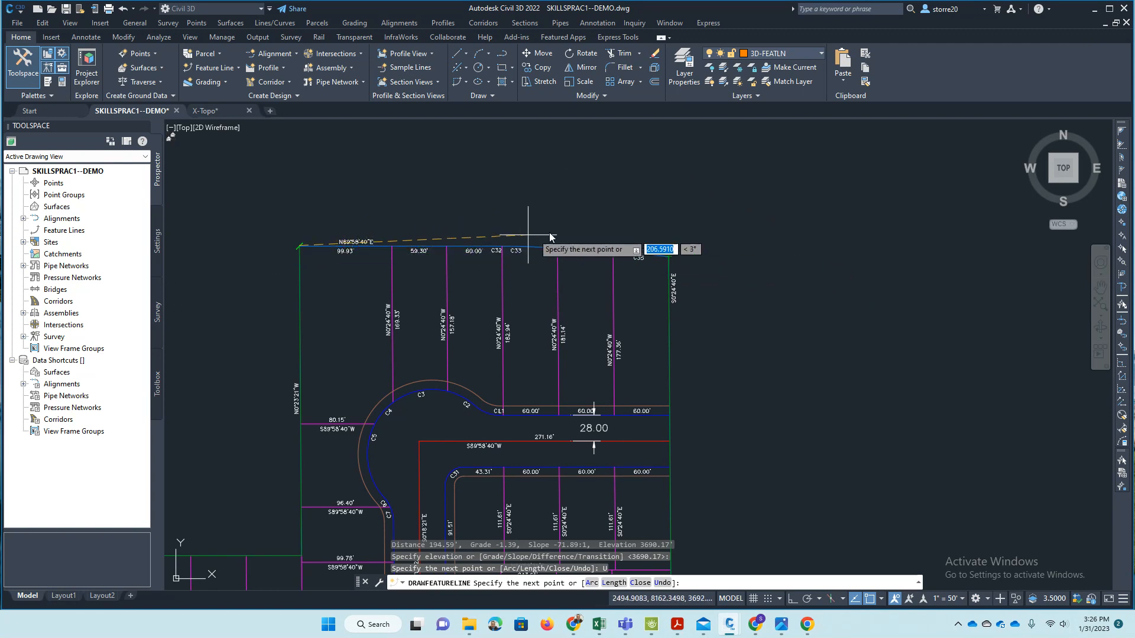
- Finish the feature line with a straight closing segment from the northwest corner to its starting northeast corner
key("Return")
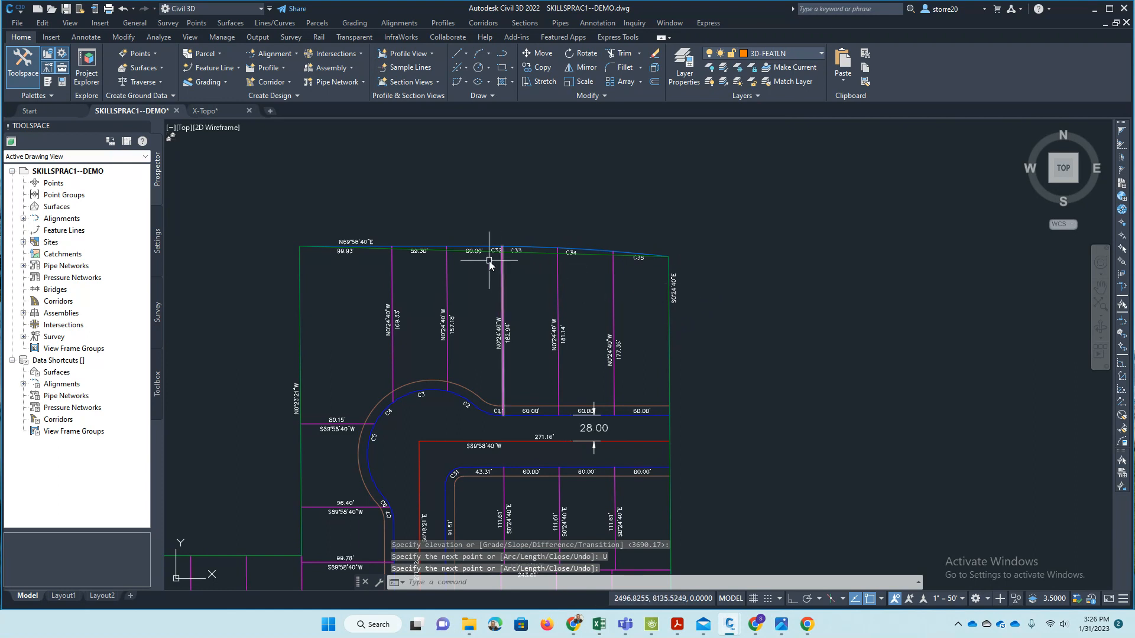
scroll(666, 261, "up", 3)
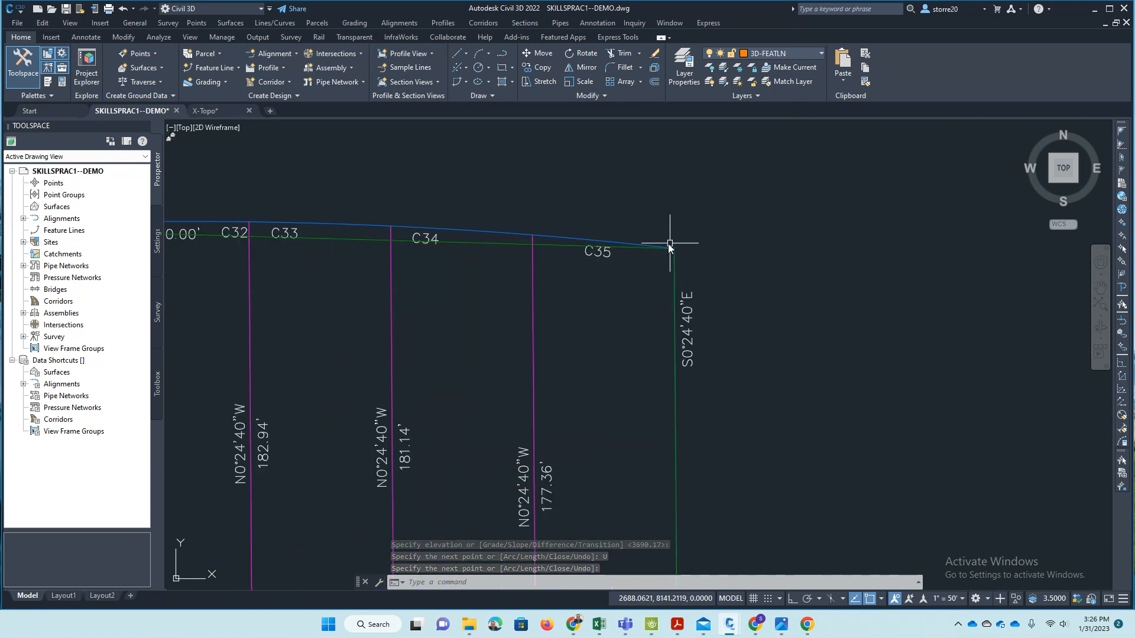
scroll(659, 243, "down", 6)
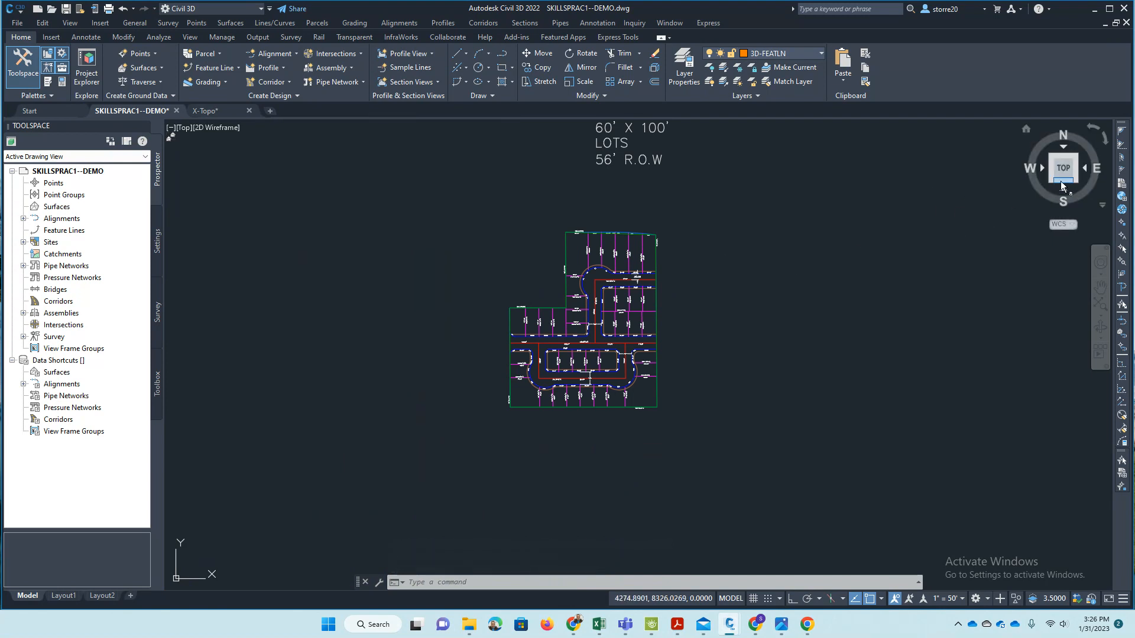
- Examine the finished feature line in 3D from the southeast isometric and from the side, comparing its shape with the plat photo
middle_click(631, 348, "shift")
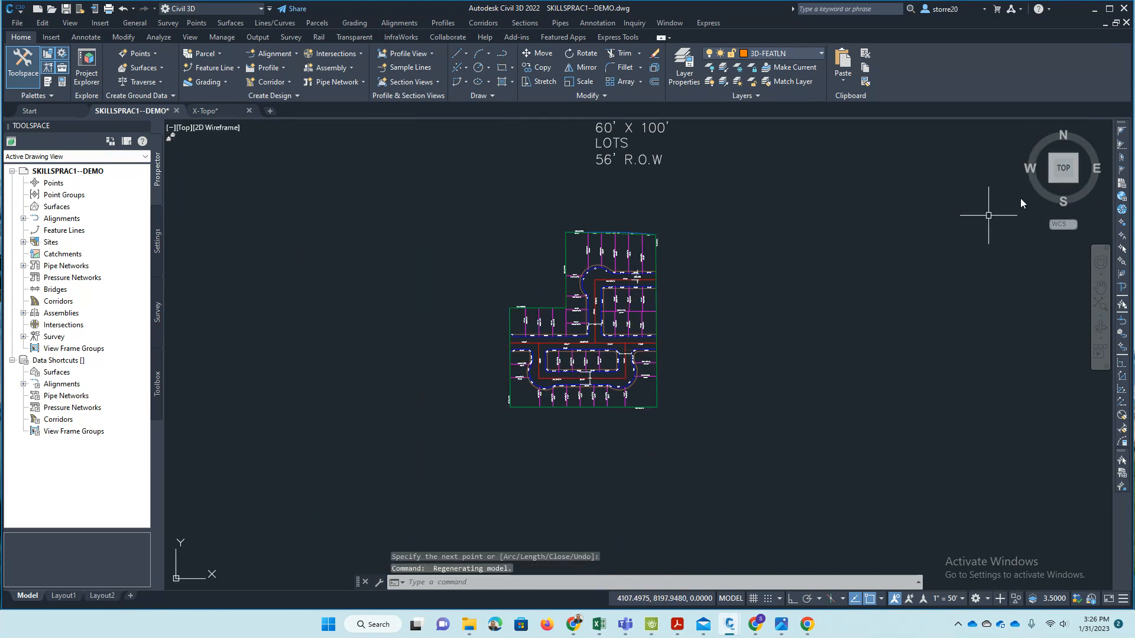
left_click(1076, 185)
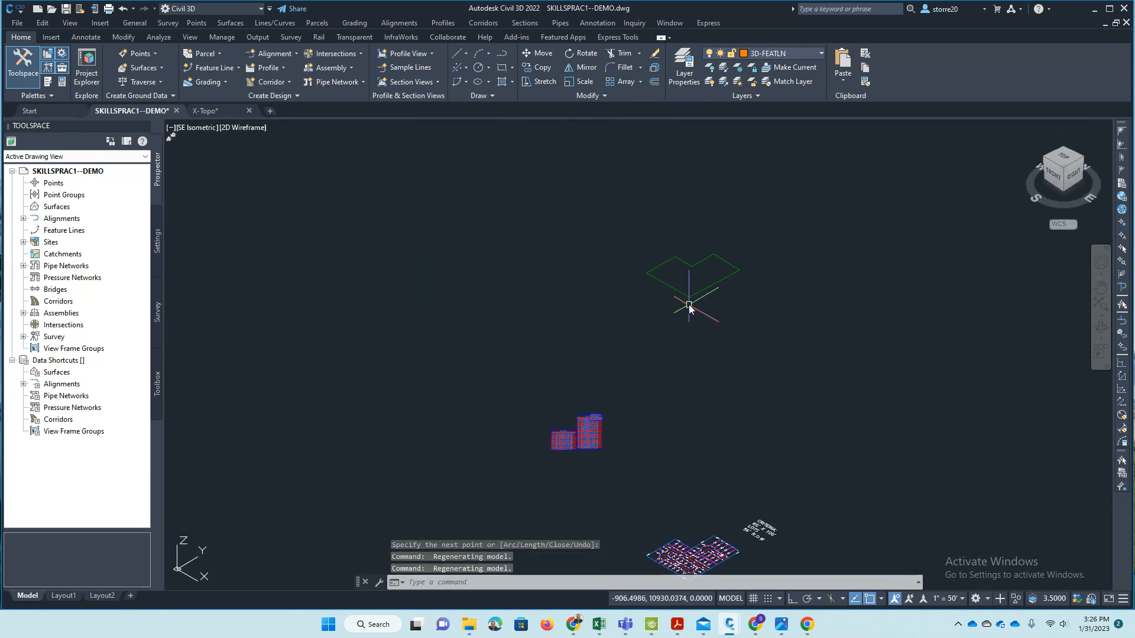
scroll(628, 240, "up", 5)
scroll(641, 278, "down", 3)
middle_click_drag(650, 304, 642, 236, "shift")
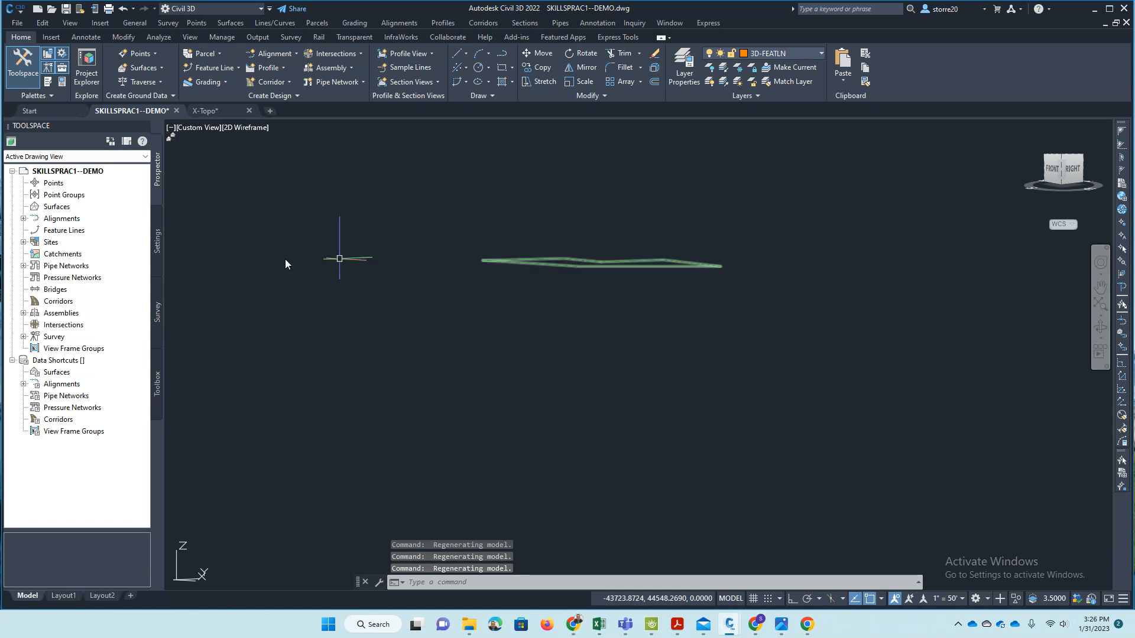
key("alt+Tab")
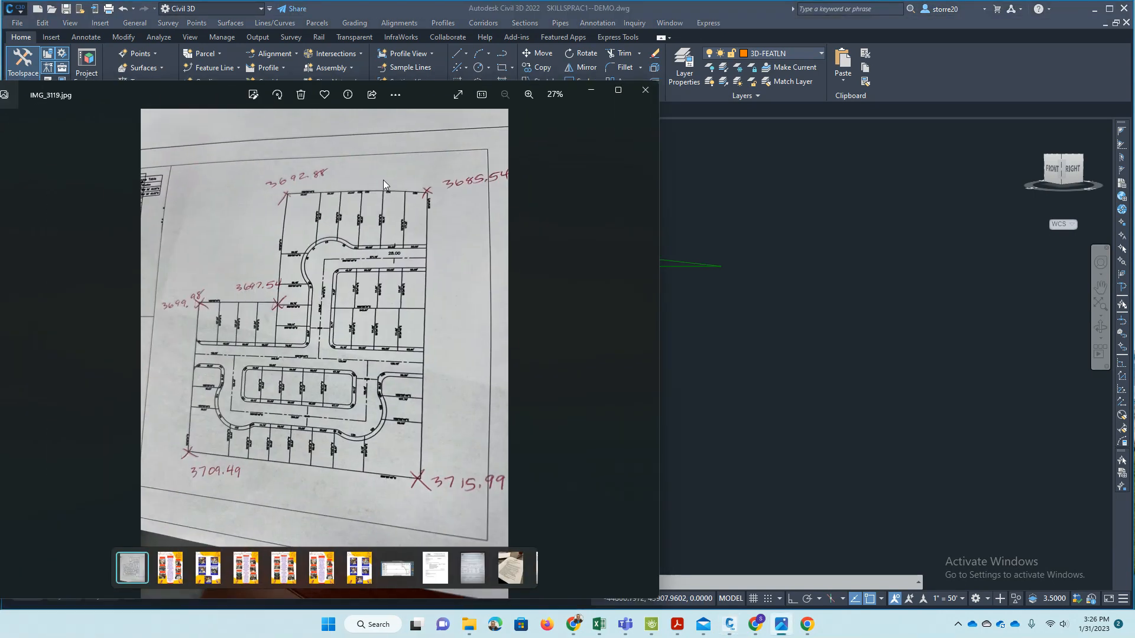
key("alt+Tab")
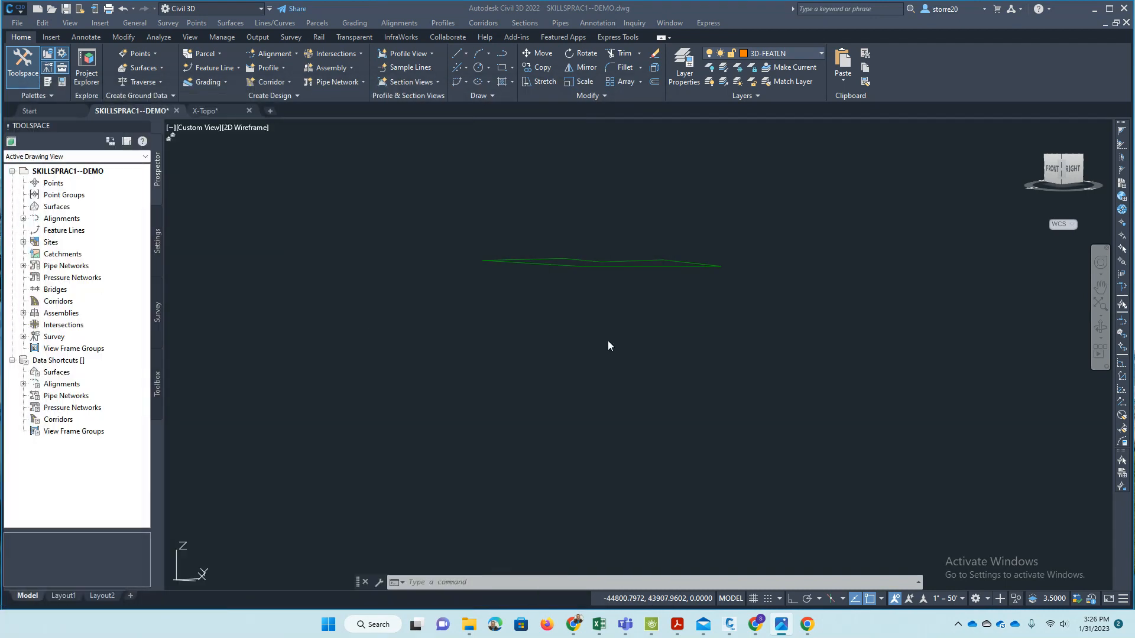
middle_click_drag(608, 345, 550, 235)
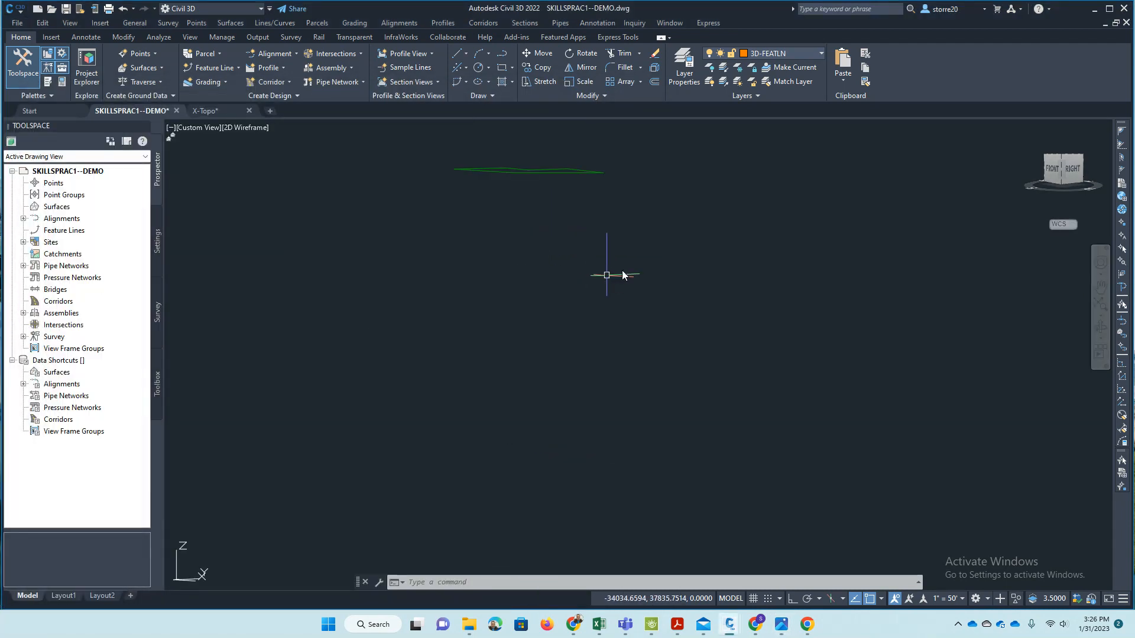
scroll(508, 175, "down", 3)
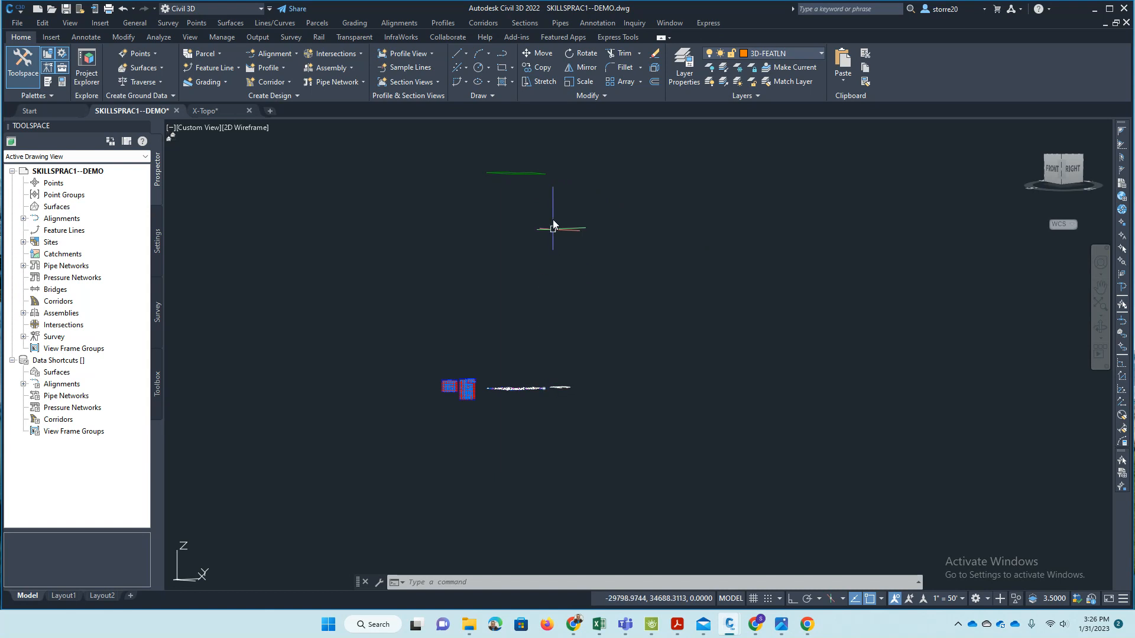
left_click(1062, 161)
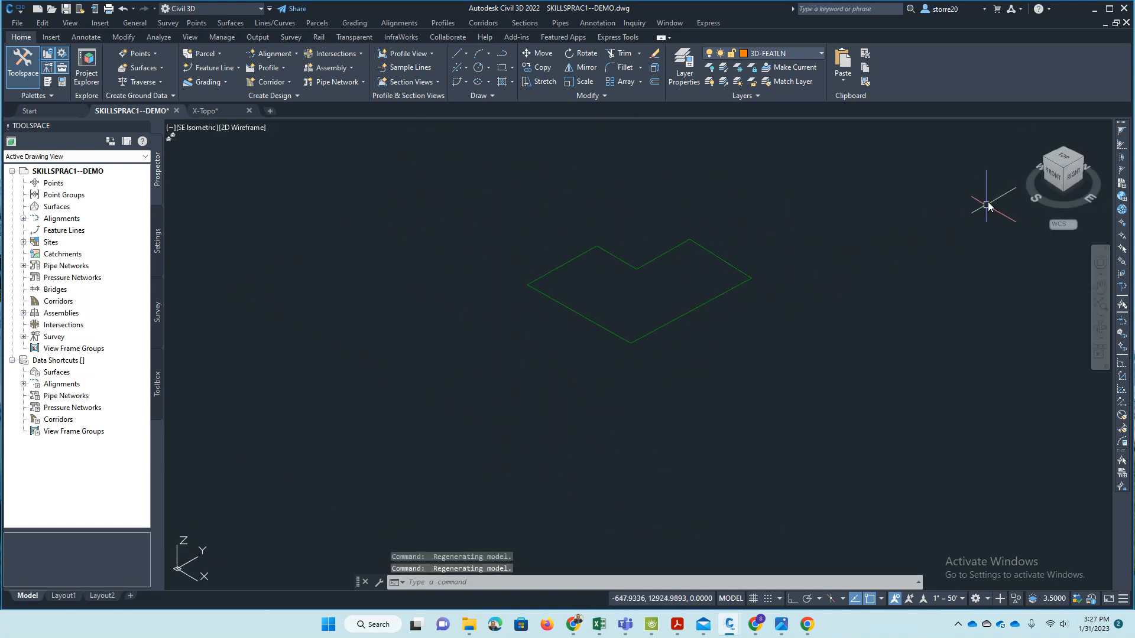
- Return to the top view and open the Elevation Editor for the boundary feature line
left_click(1057, 162)
scroll(544, 329, "up", 5)
scroll(412, 295, "up", 4)
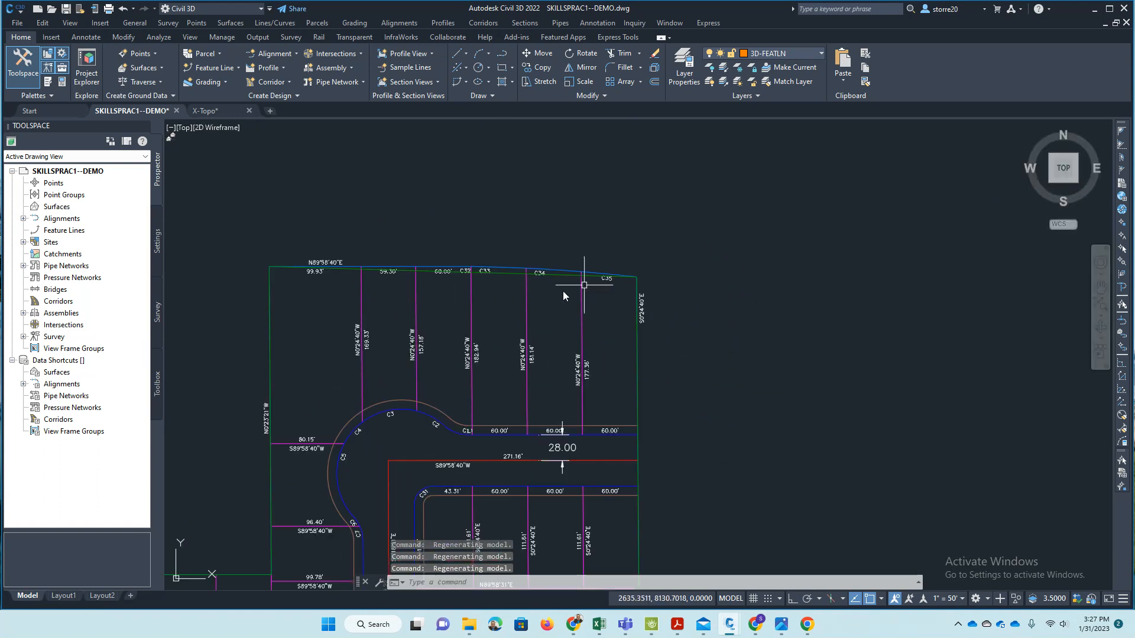
left_click(500, 273)
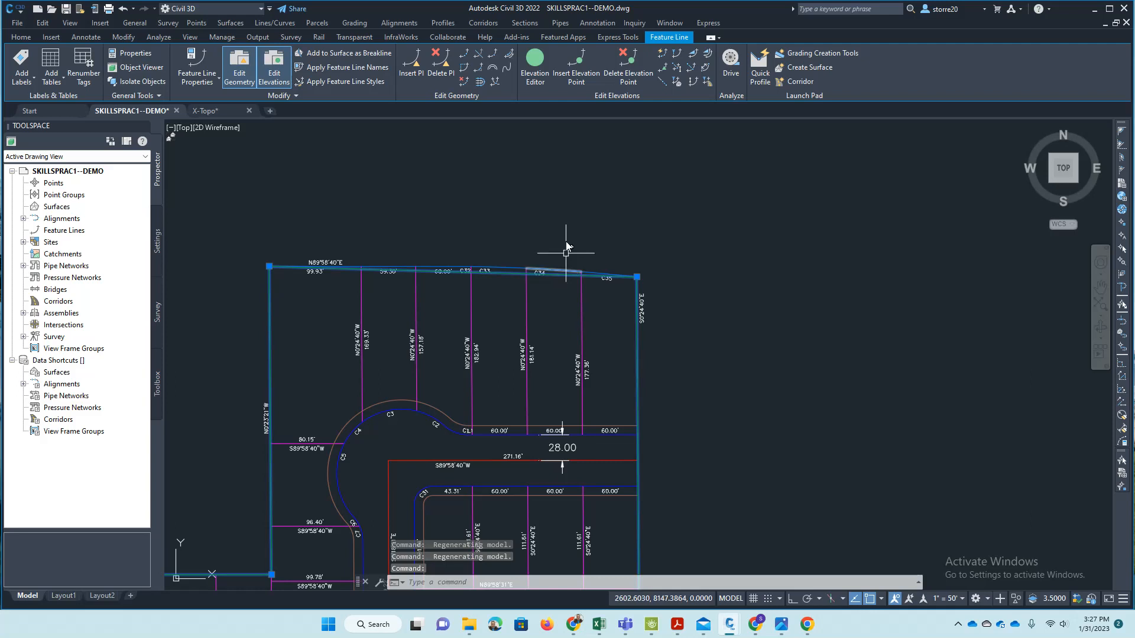
left_click(536, 66)
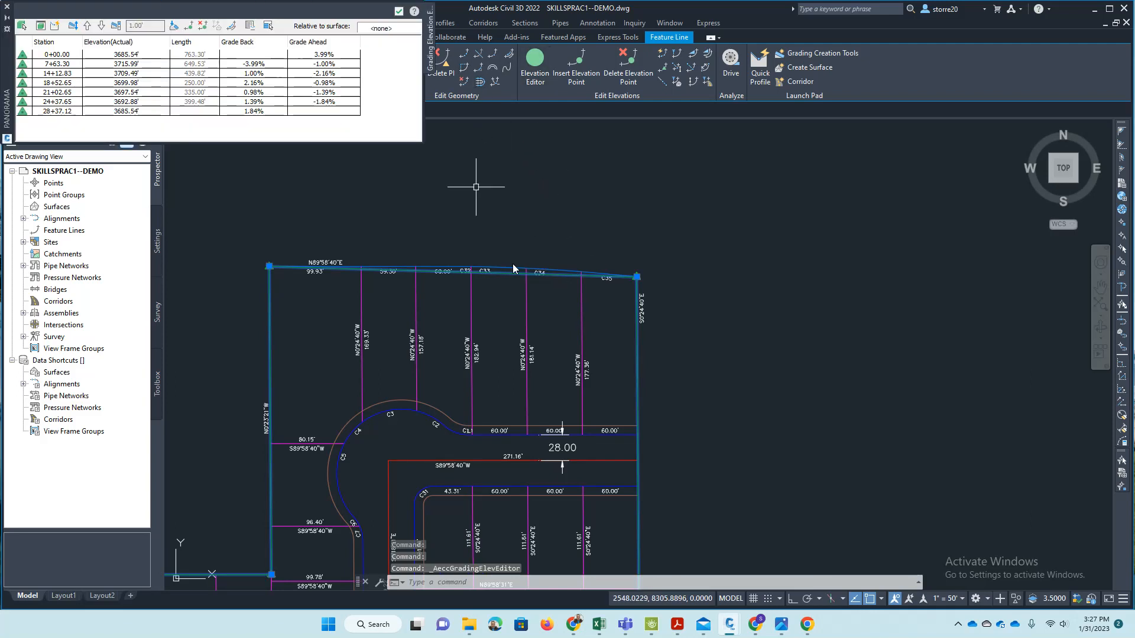
- Review the feature line's vertex elevations in the editor and locate the station 14+12.83 vertex at the southwest corner of the drawing
left_click(142, 58)
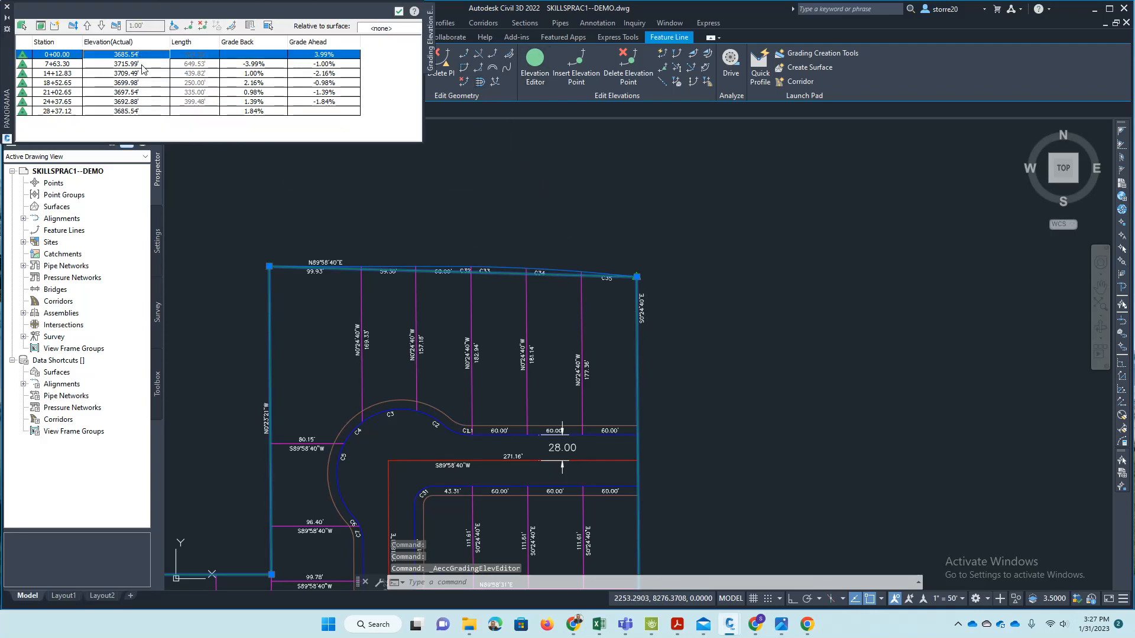
left_click(142, 64)
left_click(142, 73)
scroll(719, 230, "down", 2)
scroll(718, 228, "down", 2)
scroll(692, 343, "up", 2)
scroll(510, 238, "down", 2)
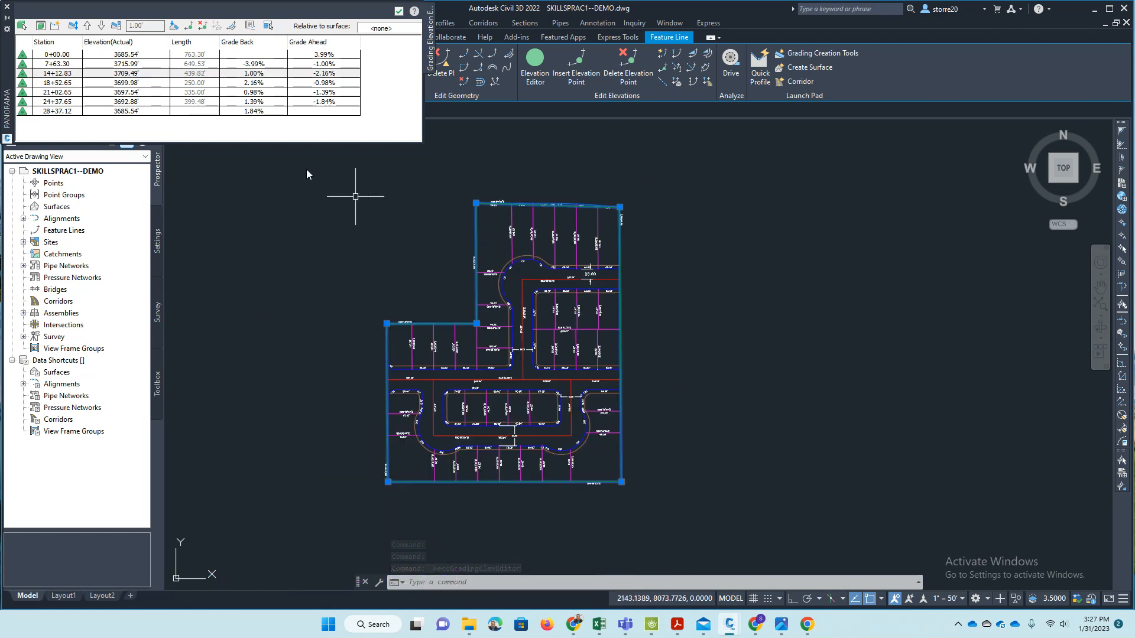
left_click(22, 67)
left_click(22, 76)
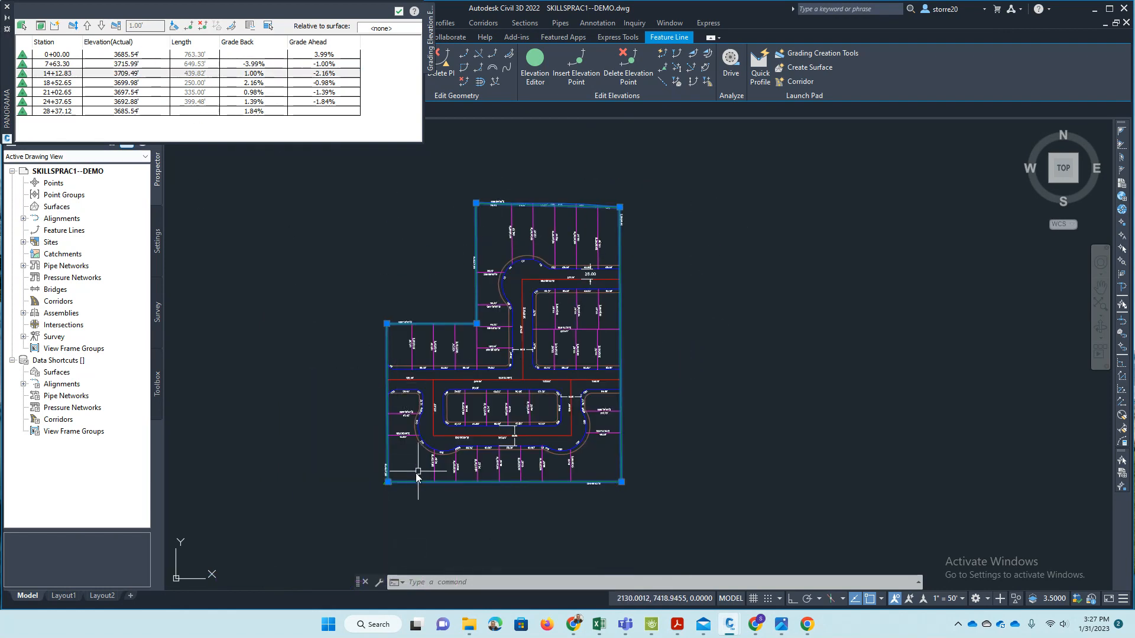
scroll(382, 492, "up", 2)
scroll(382, 491, "up", 4)
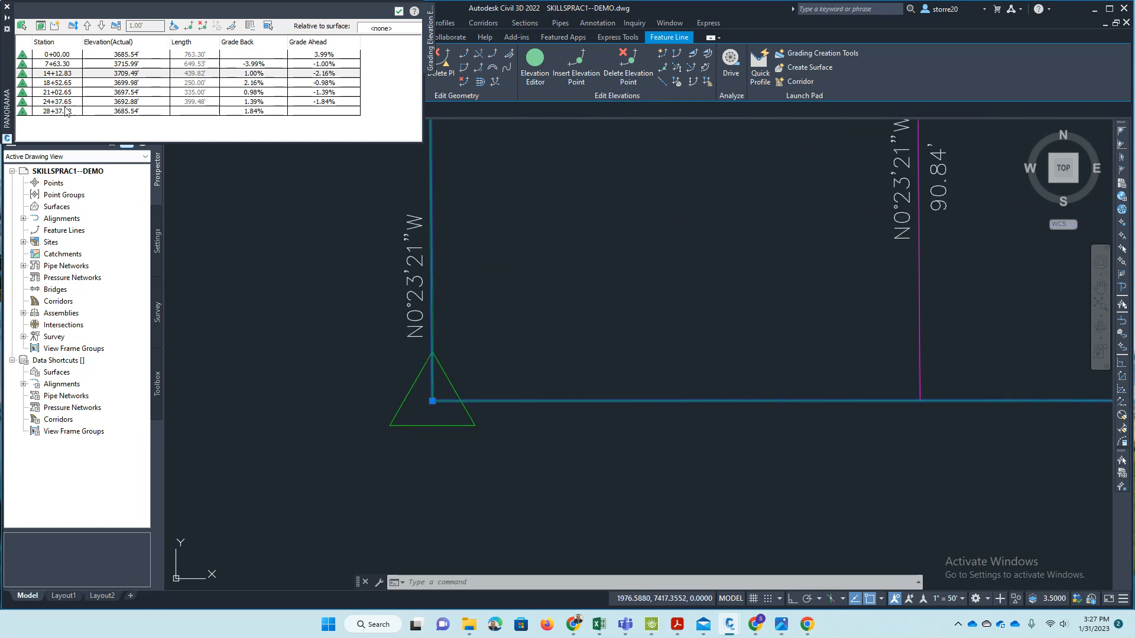
scroll(524, 399, "down", 6)
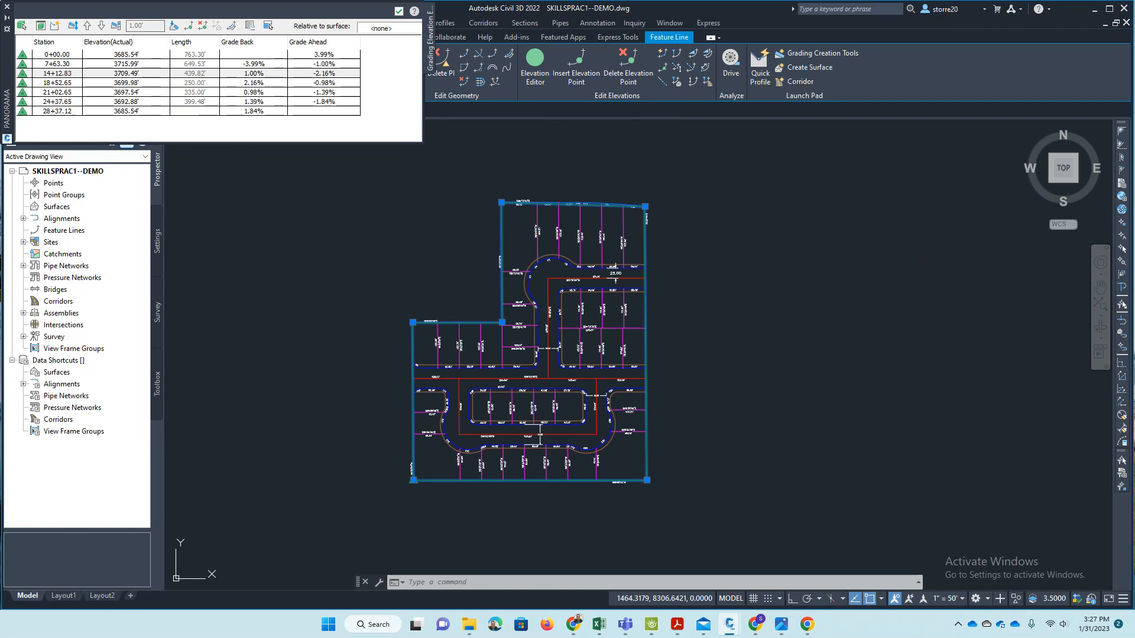
- Compare the feature line's listed elevations with the marks on the plat photo, and close the Elevation Editor
key("alt+Tab")
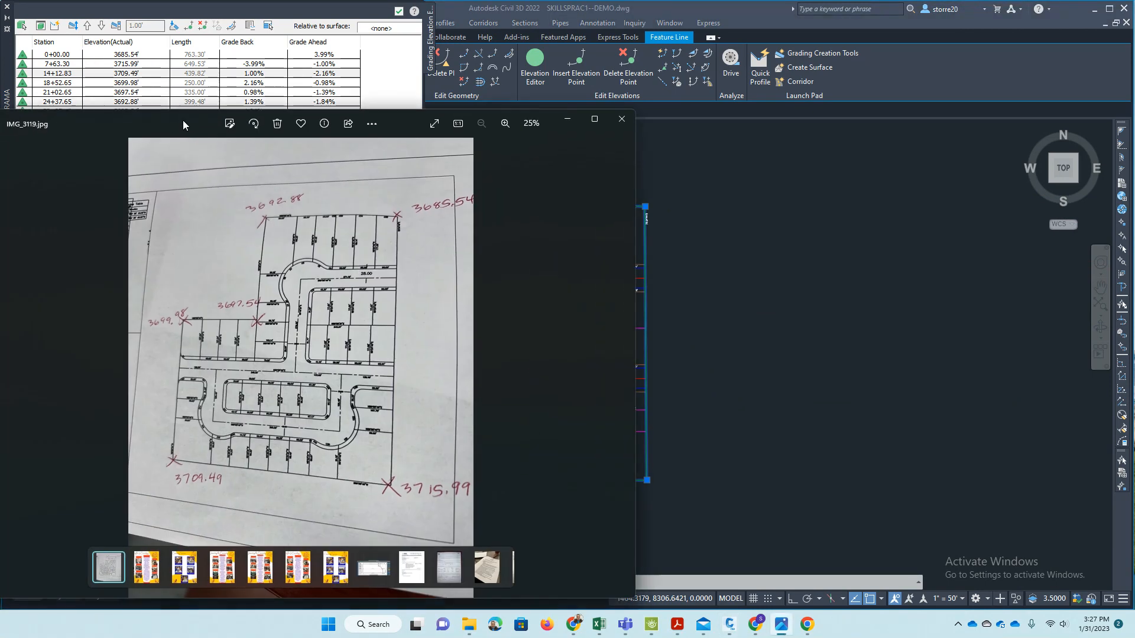
mouse_move(151, 122)
left_mouse_down()
mouse_move(0, 104)
mouse_move(0, 78)
left_mouse_up()
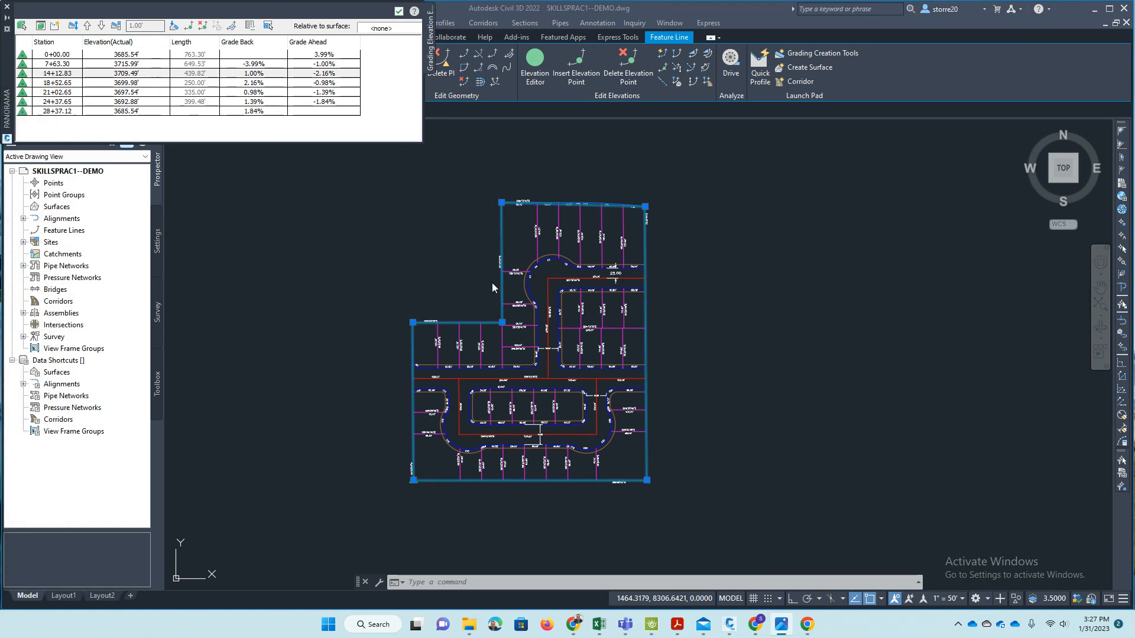
left_click(7, 8)
key("Escape")
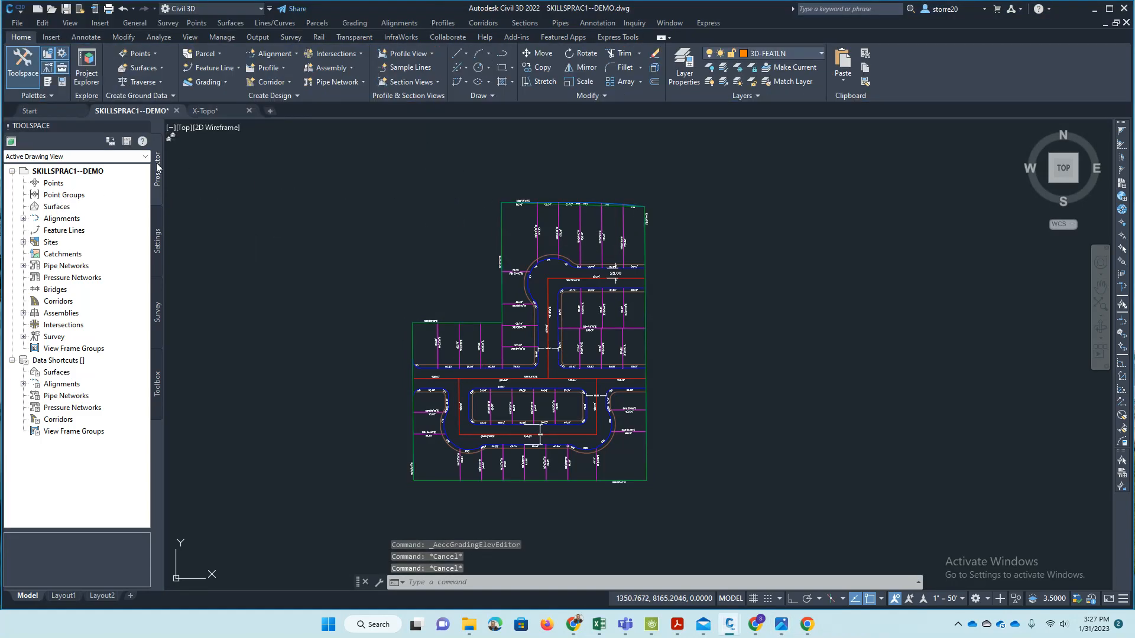
- Hide the Toolspace and show it again
left_click(26, 65)
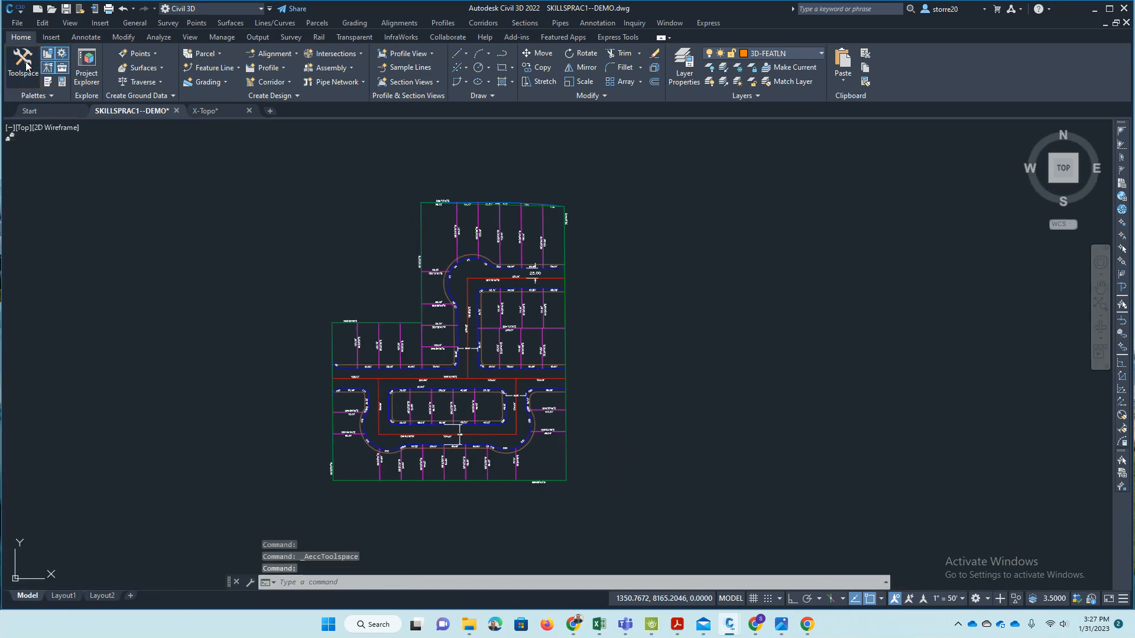
left_click(28, 72)
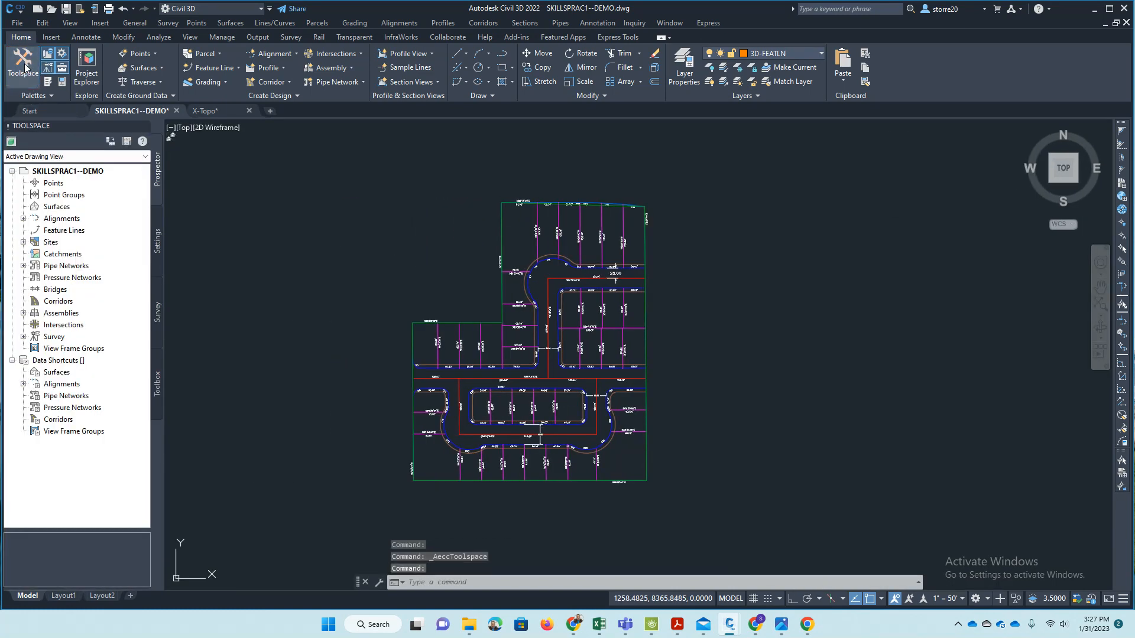
left_click(25, 69)
left_click(27, 73)
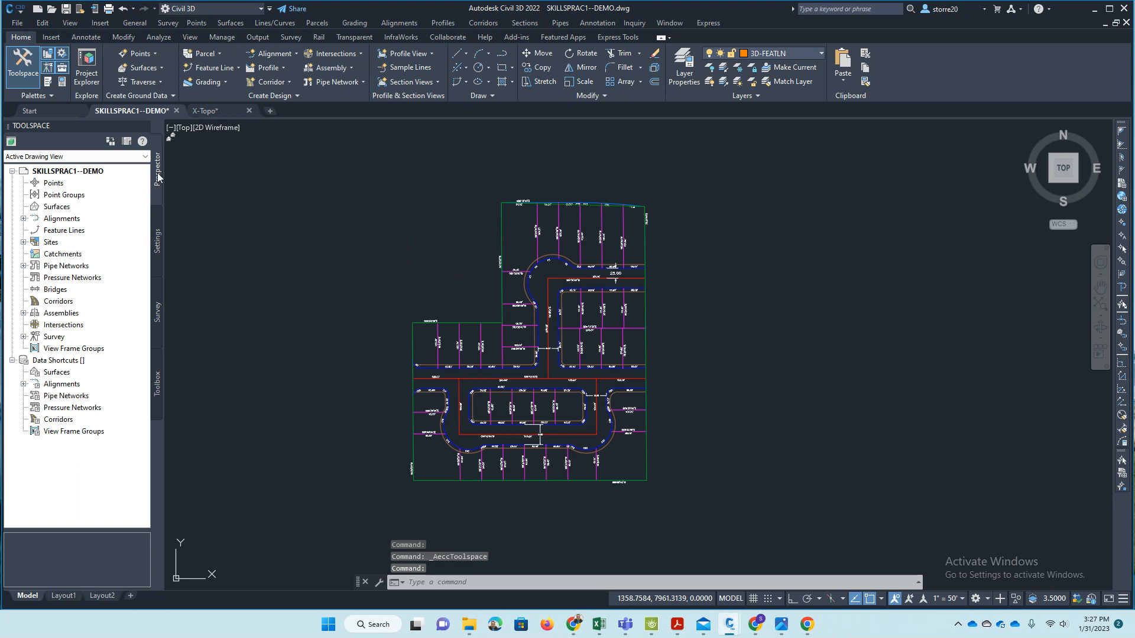
- Create a TIN surface named EG with the Contours 1' and 5' (Background) style
right_click(56, 210)
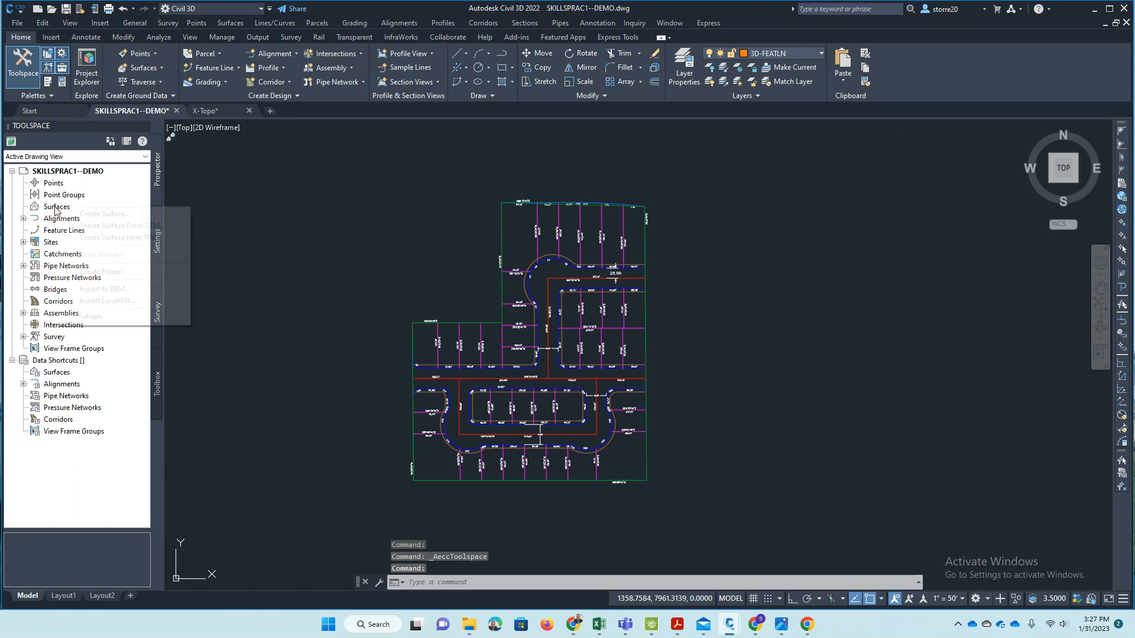
left_click(84, 220)
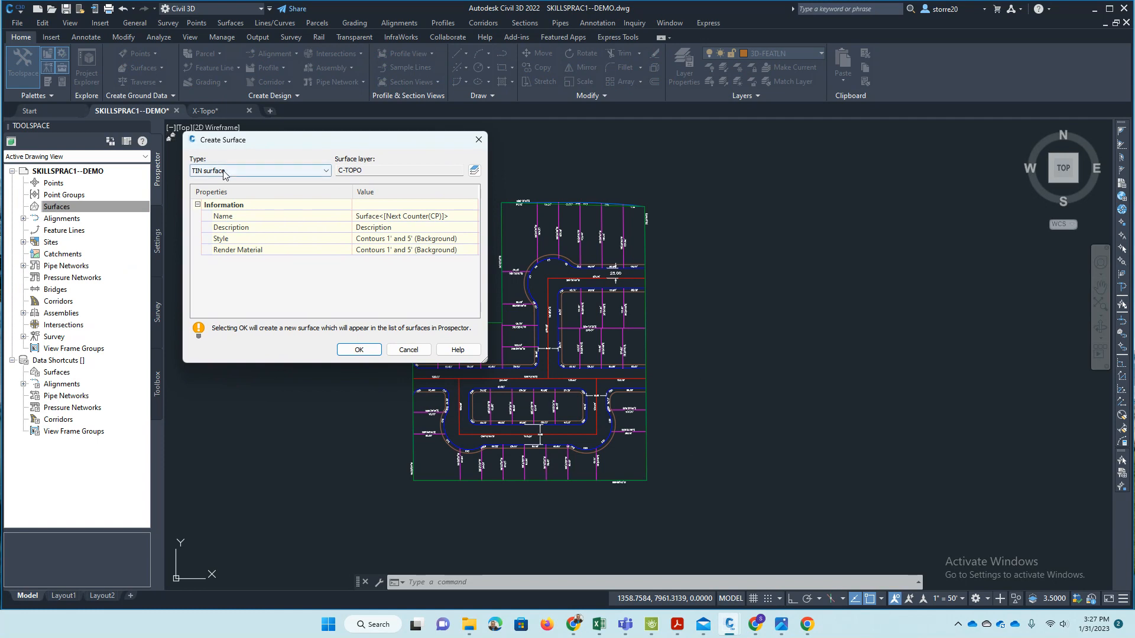
left_click(405, 217)
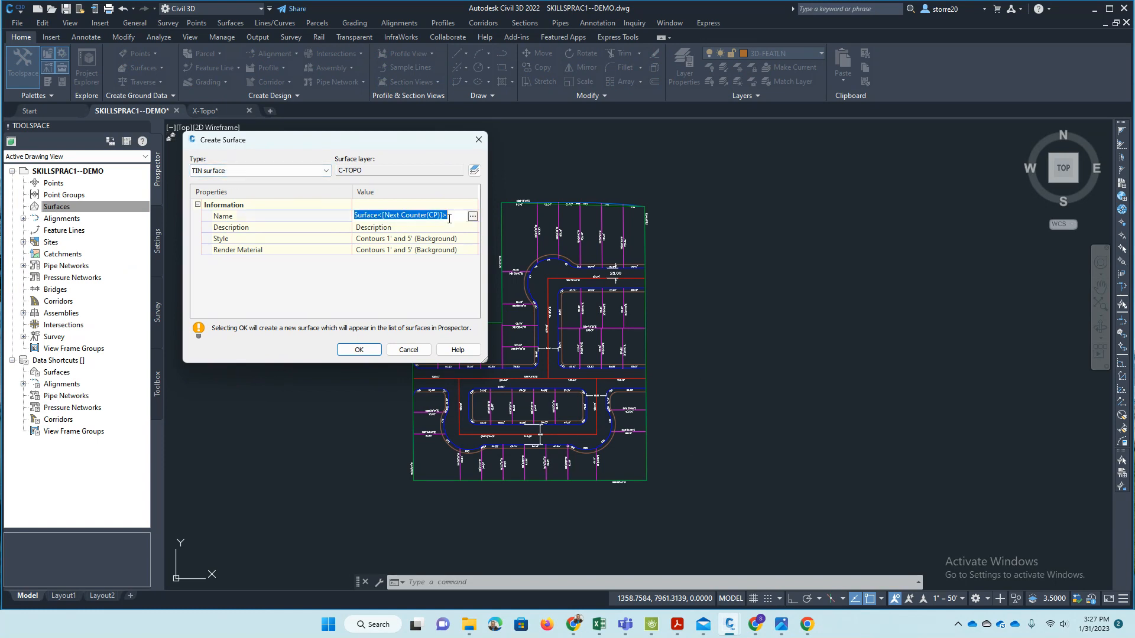
type("EG")
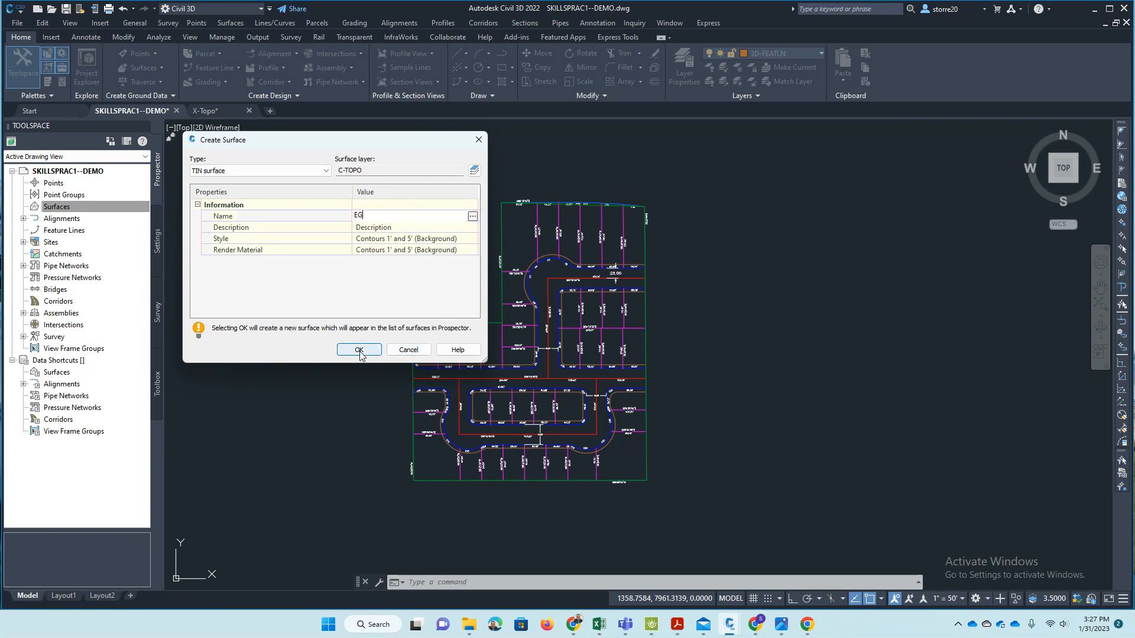
left_click(462, 244)
left_click(473, 239)
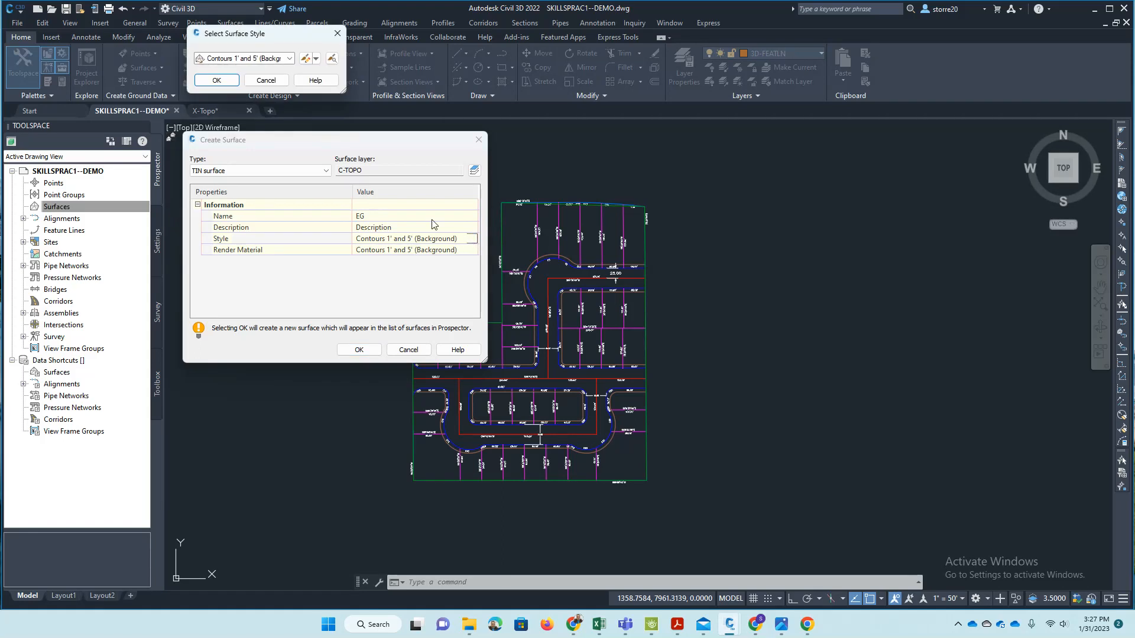
left_click(290, 58)
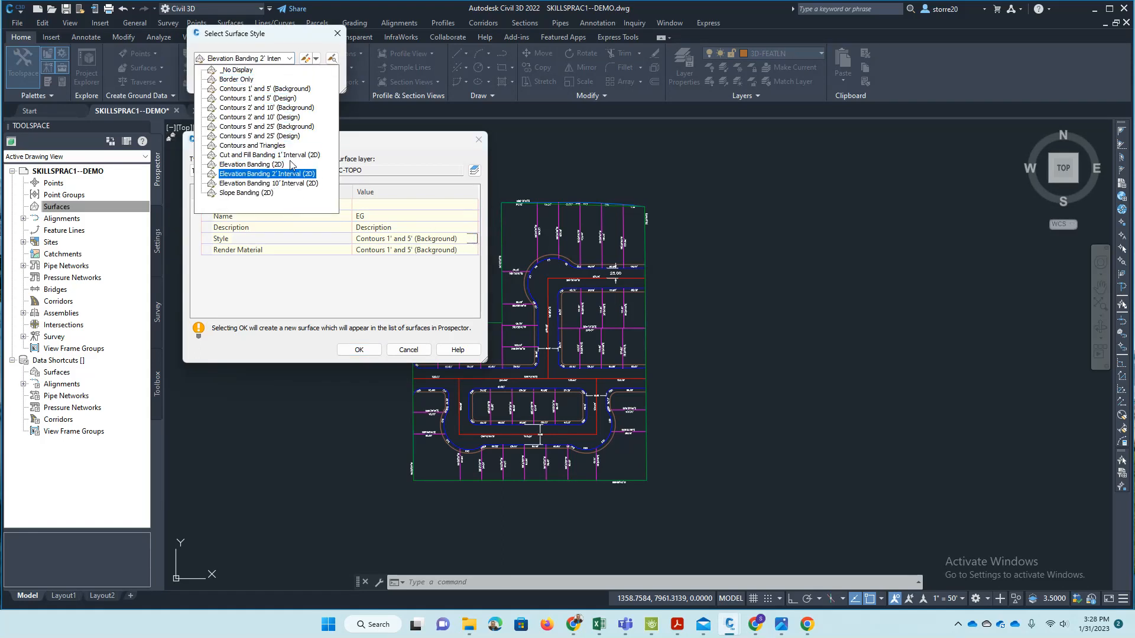
left_click(287, 89)
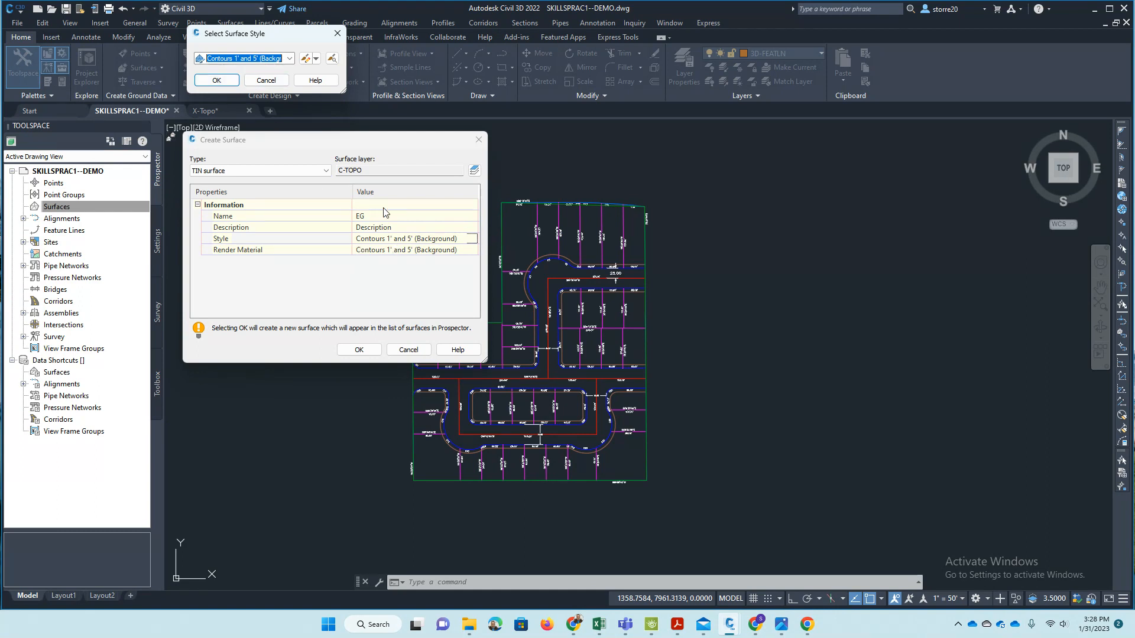
left_click(224, 84)
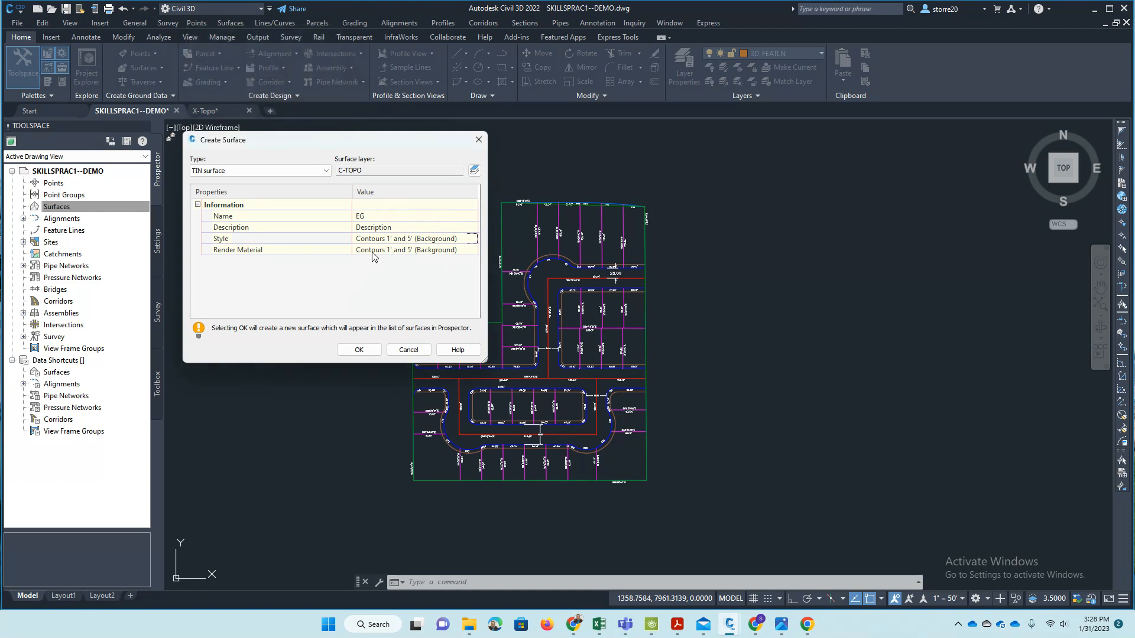
left_click(359, 349)
left_click(135, 212)
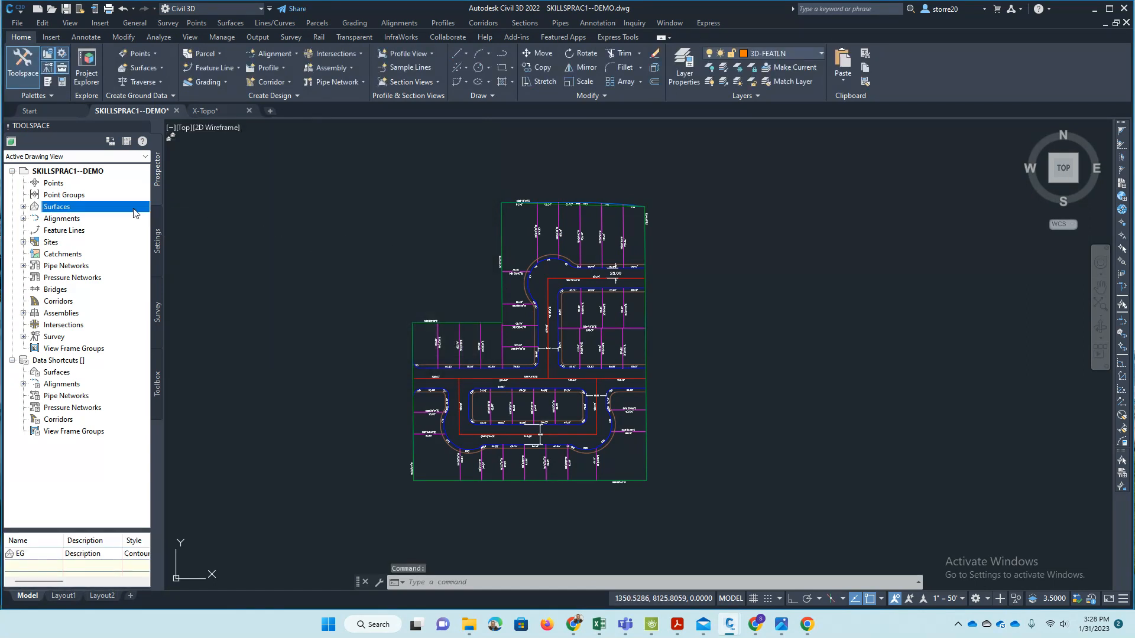
- Add the subdivision boundary feature line to the EG surface definition as a standard breakline described "Feature lines", with a 1.00' mid-ordinate distance
left_click(23, 207)
left_click(35, 218)
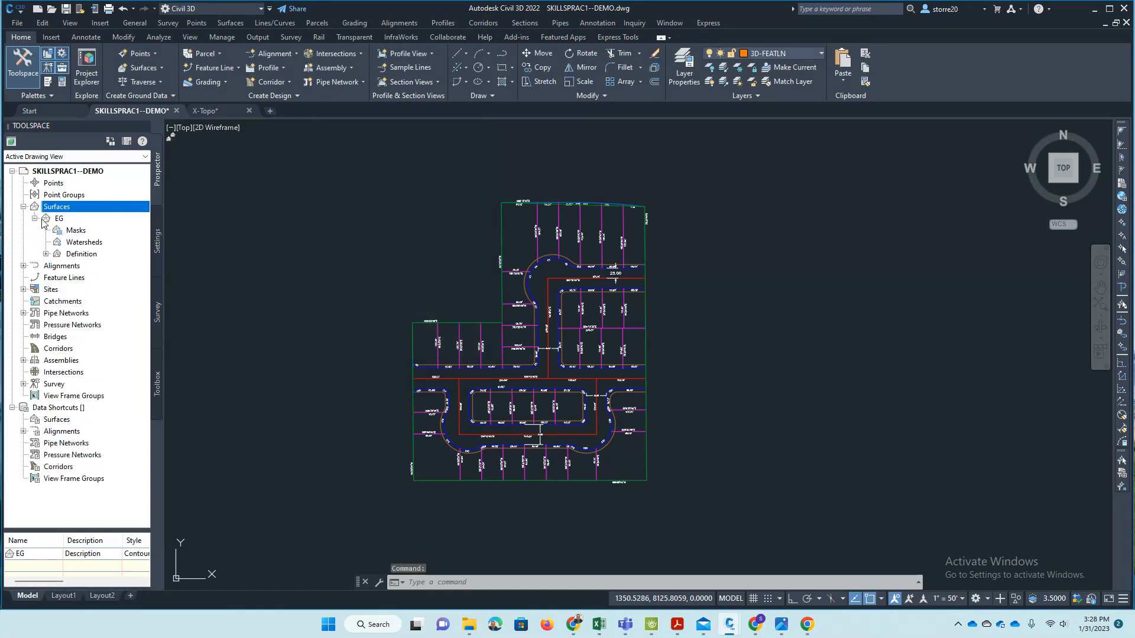
left_click(46, 254)
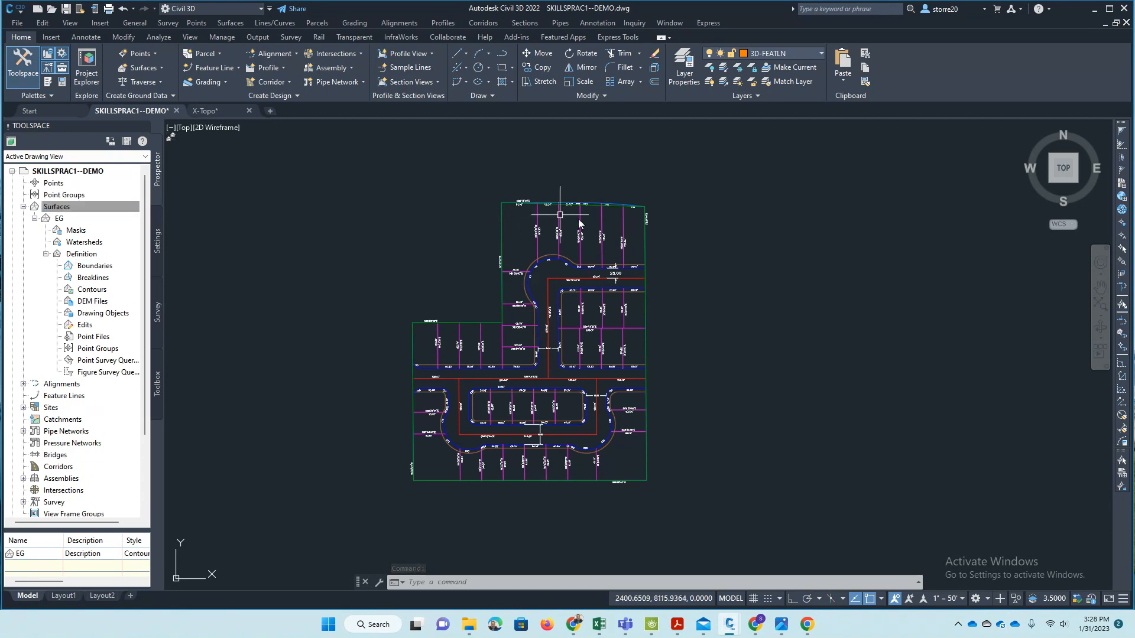
right_click(96, 279)
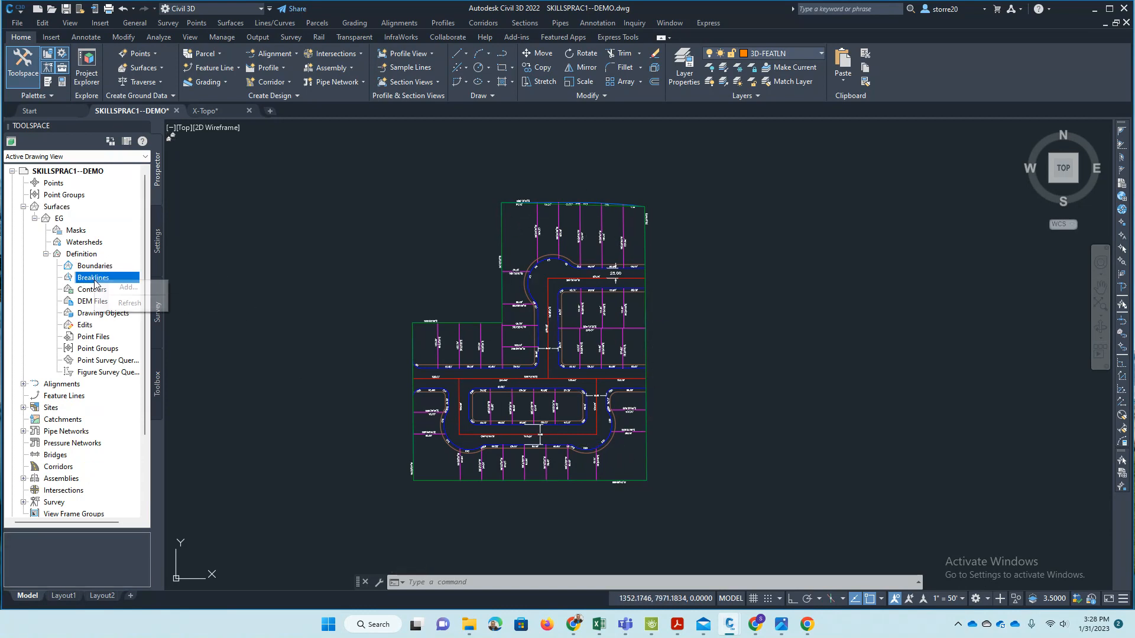
left_click(158, 287)
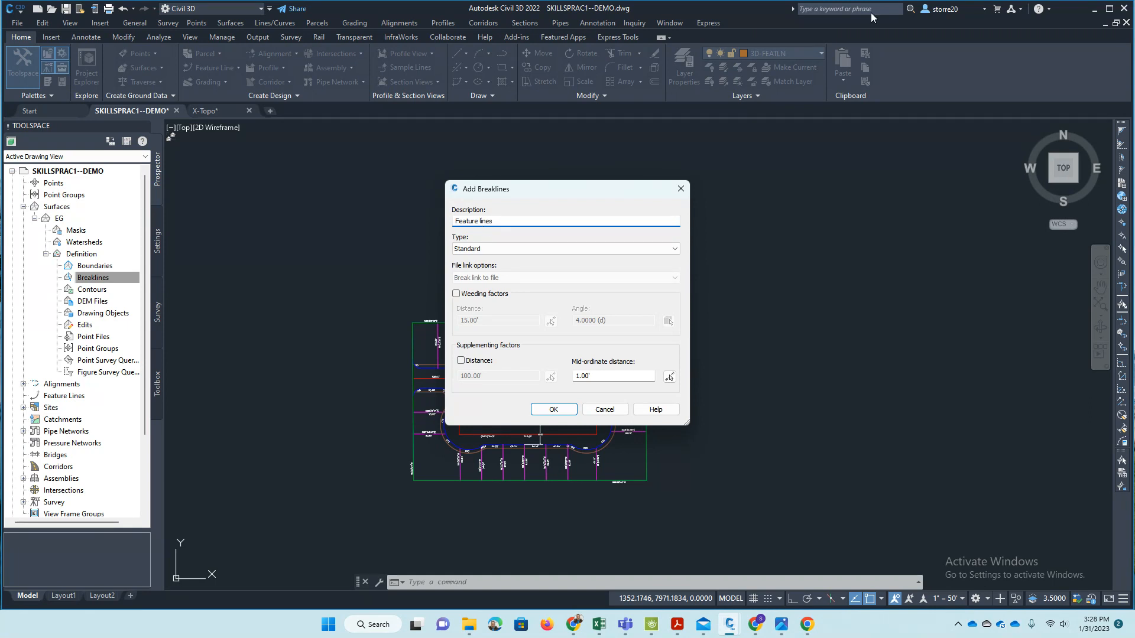
left_click(553, 409)
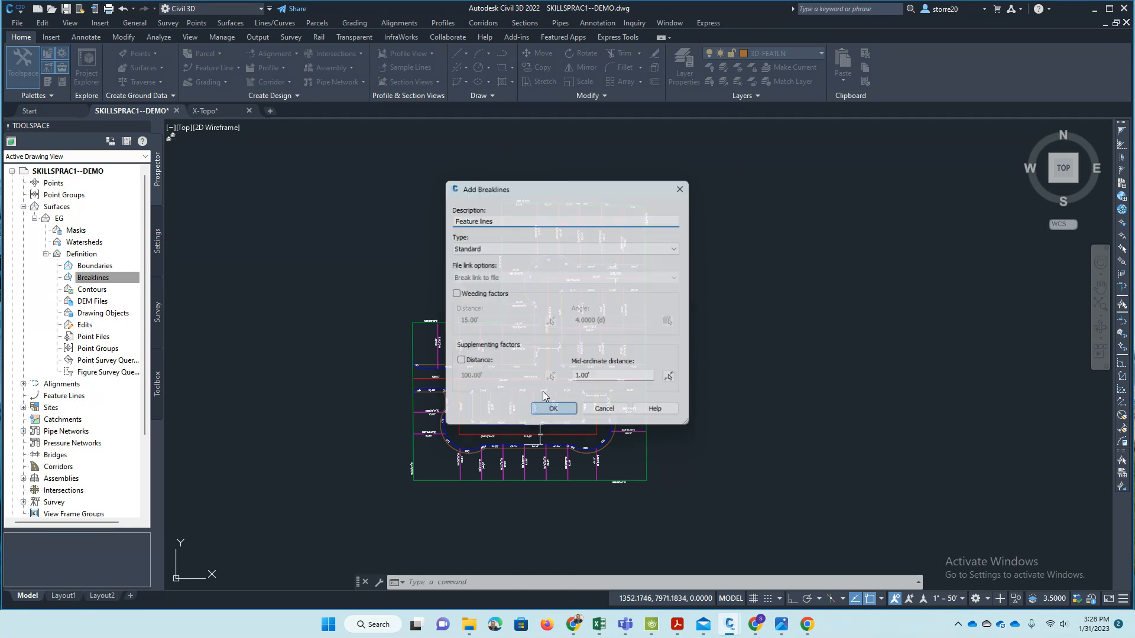
scroll(591, 331, "up", 5)
left_click(628, 176)
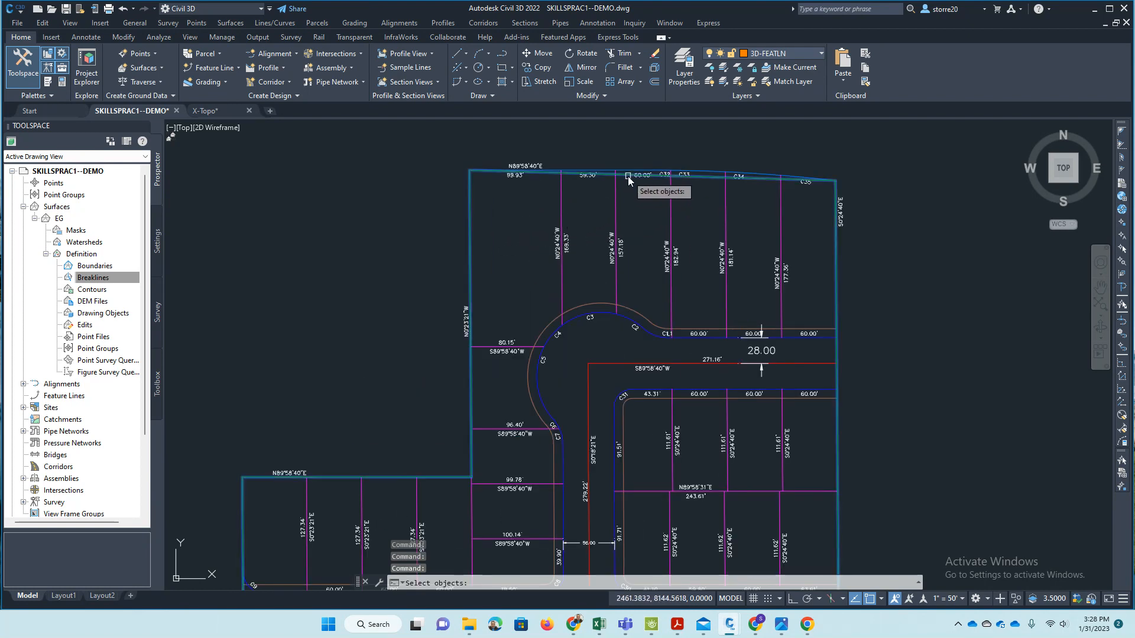
scroll(550, 189, "down", 4)
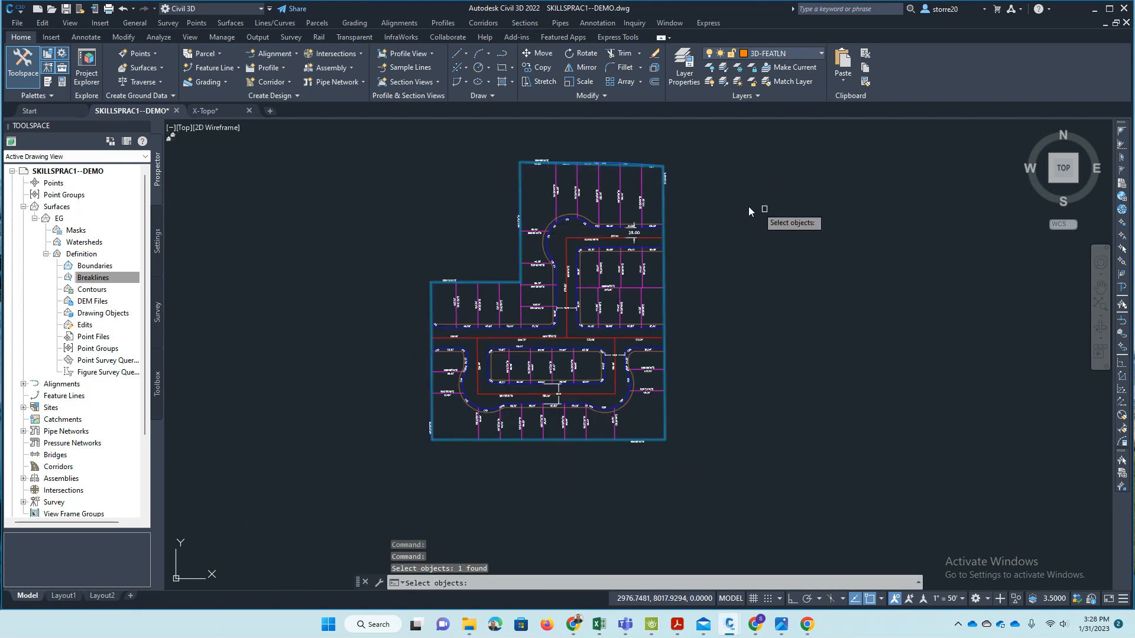
key("Return")
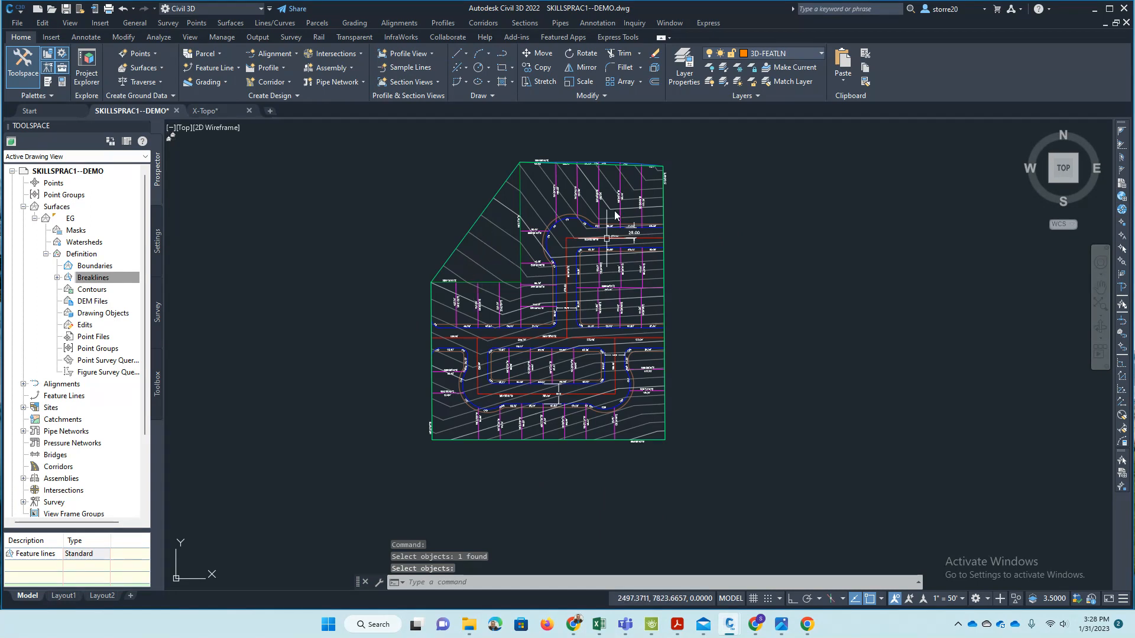
- Examine the EG surface's contours across the lots and in the area outside the boundary's northwest notch
scroll(623, 140, "up", 2)
scroll(623, 141, "down", 2)
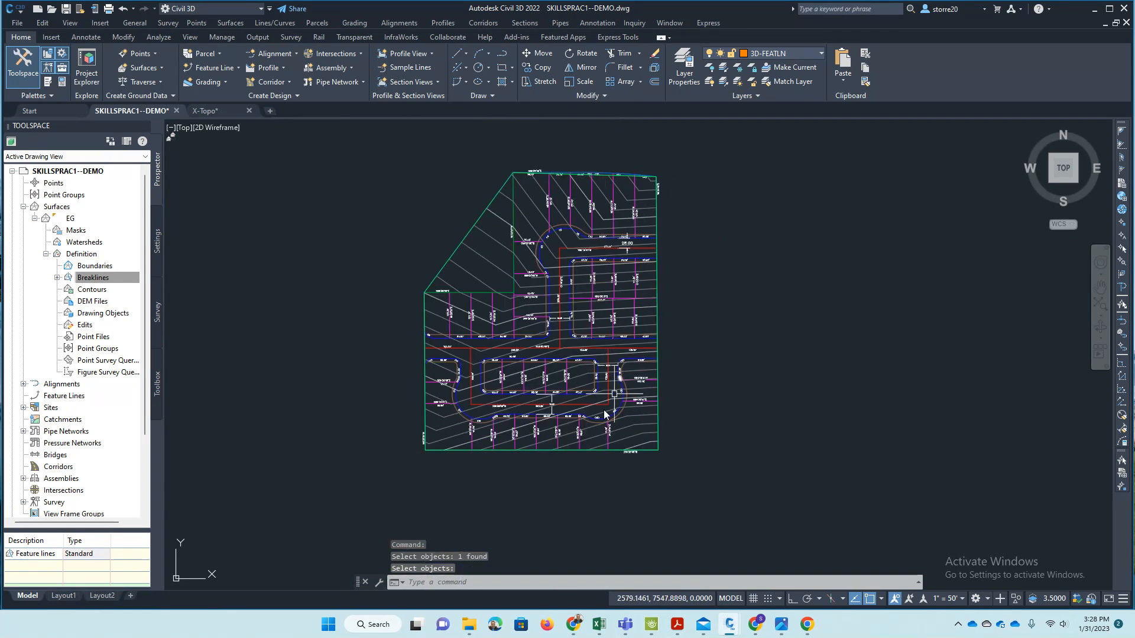
scroll(591, 452, "up", 3)
scroll(669, 457, "down", 3)
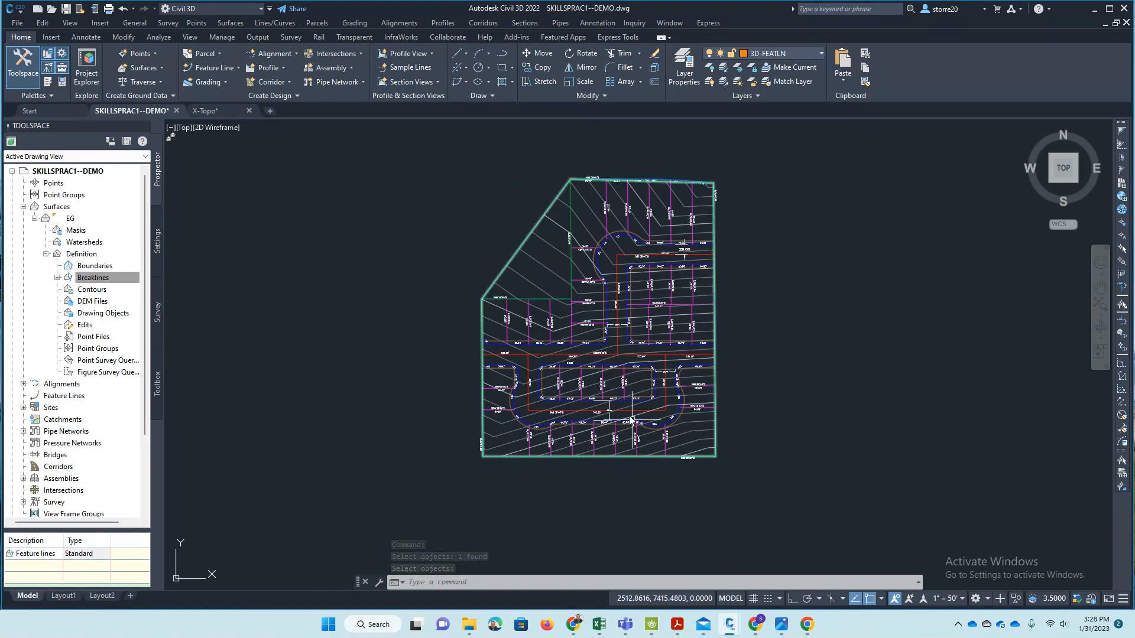
scroll(536, 257, "up", 1)
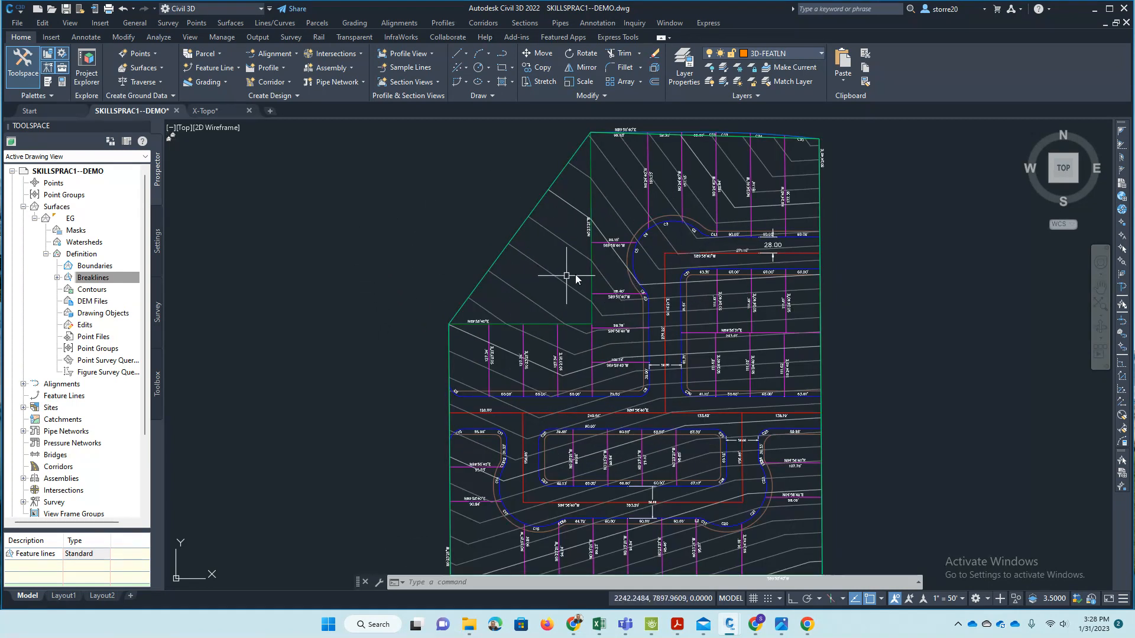
scroll(593, 272, "up", 5)
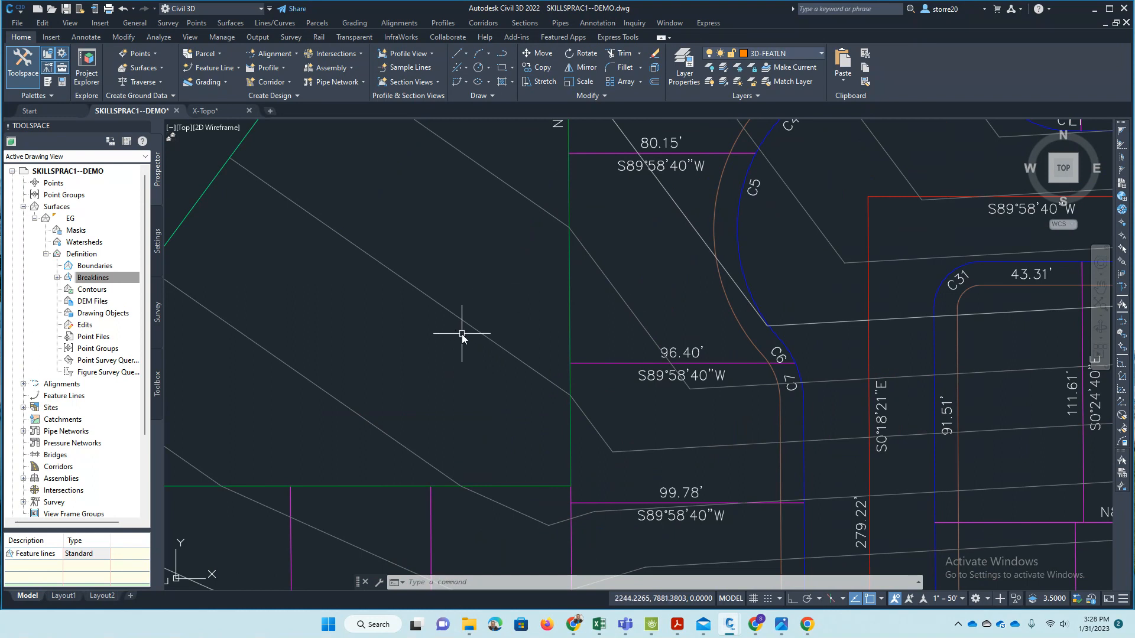
scroll(461, 329, "down", 5)
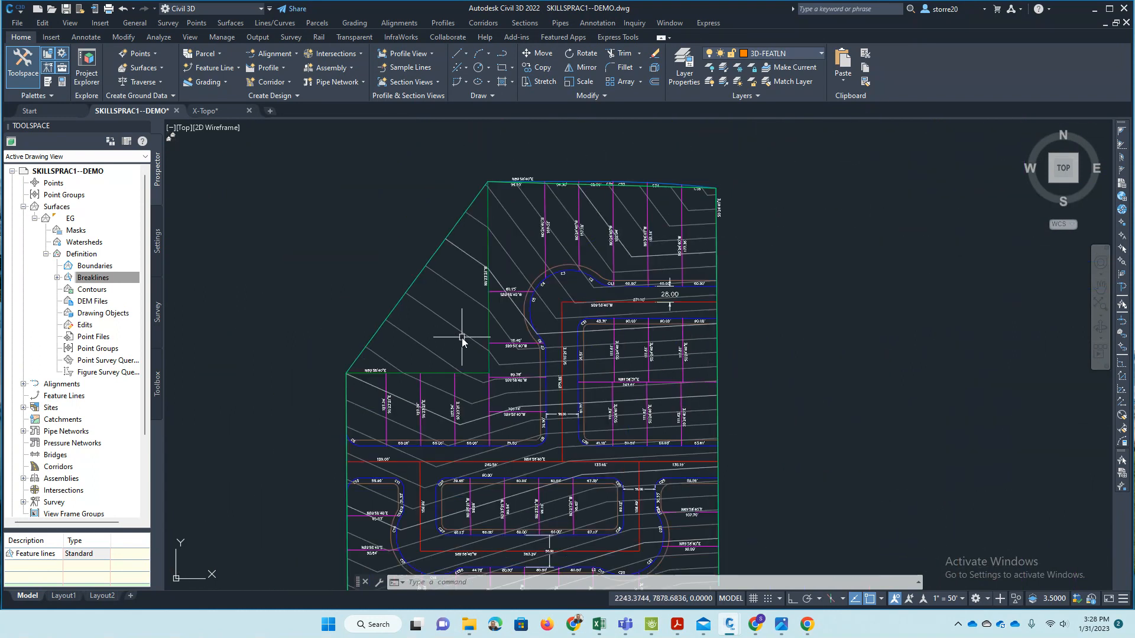
- Switch to the X-Topo drawing and examine its contour lines and ground spot elevations around the 3890 contour
left_click(211, 112)
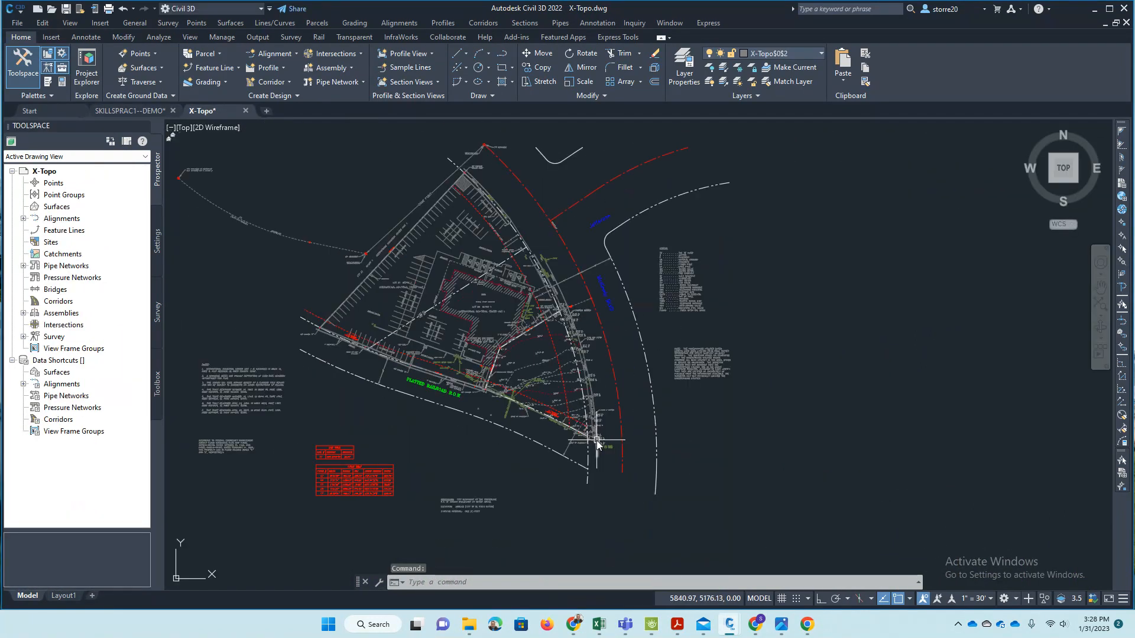
scroll(571, 319, "up", 2)
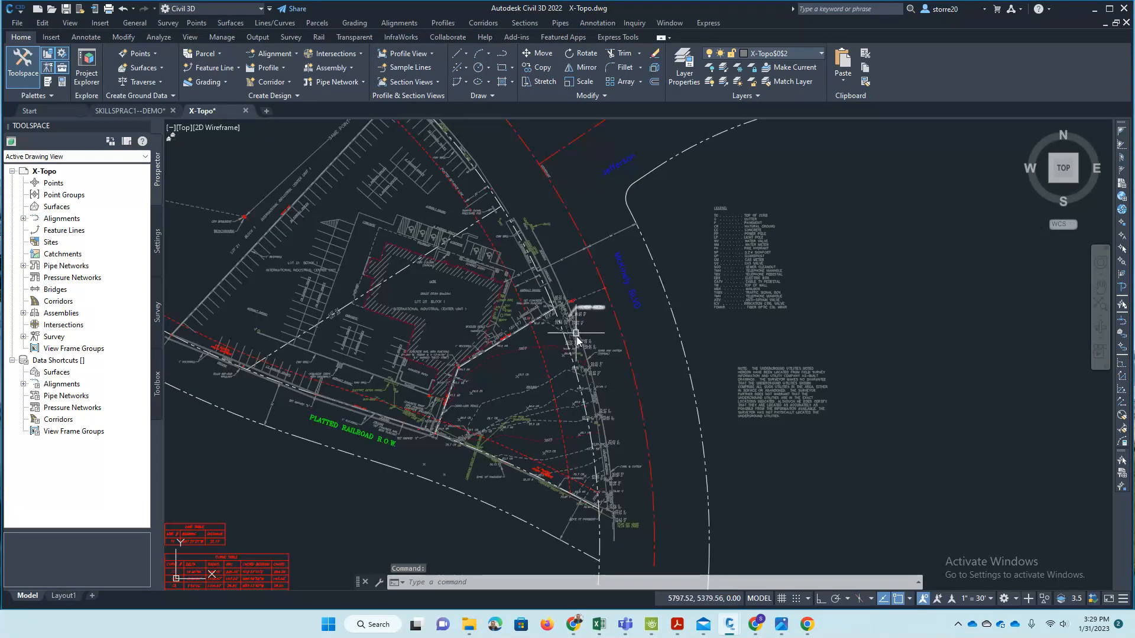
scroll(582, 361, "up", 2)
scroll(572, 405, "up", 2)
scroll(520, 414, "up", 2)
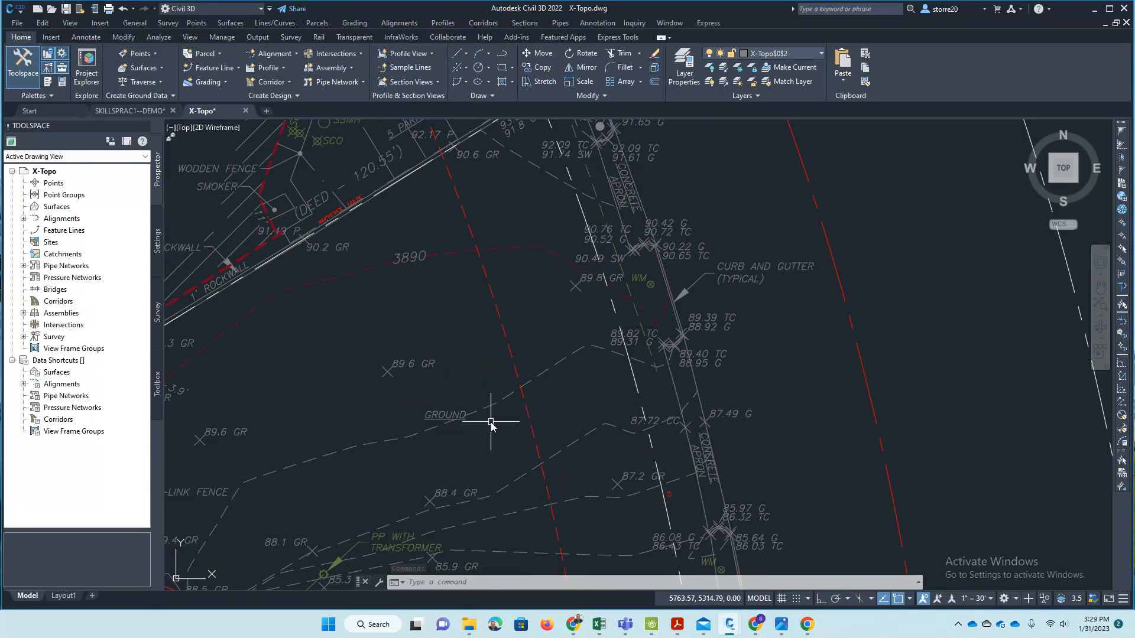
scroll(491, 421, "up", 2)
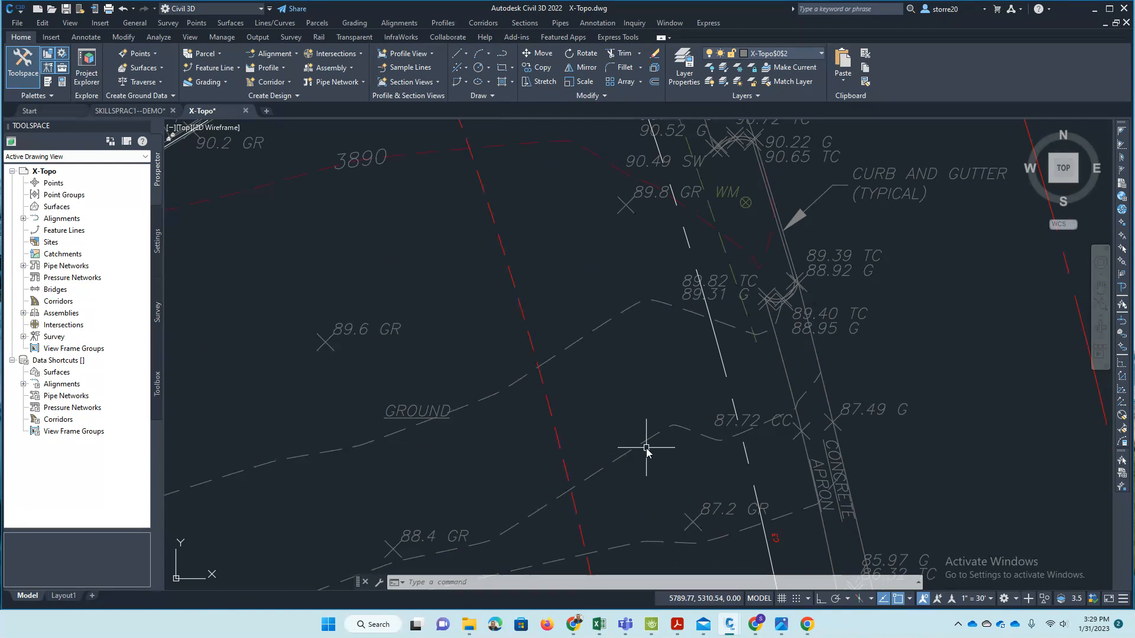
scroll(605, 491, "down", 2)
scroll(467, 281, "up", 2)
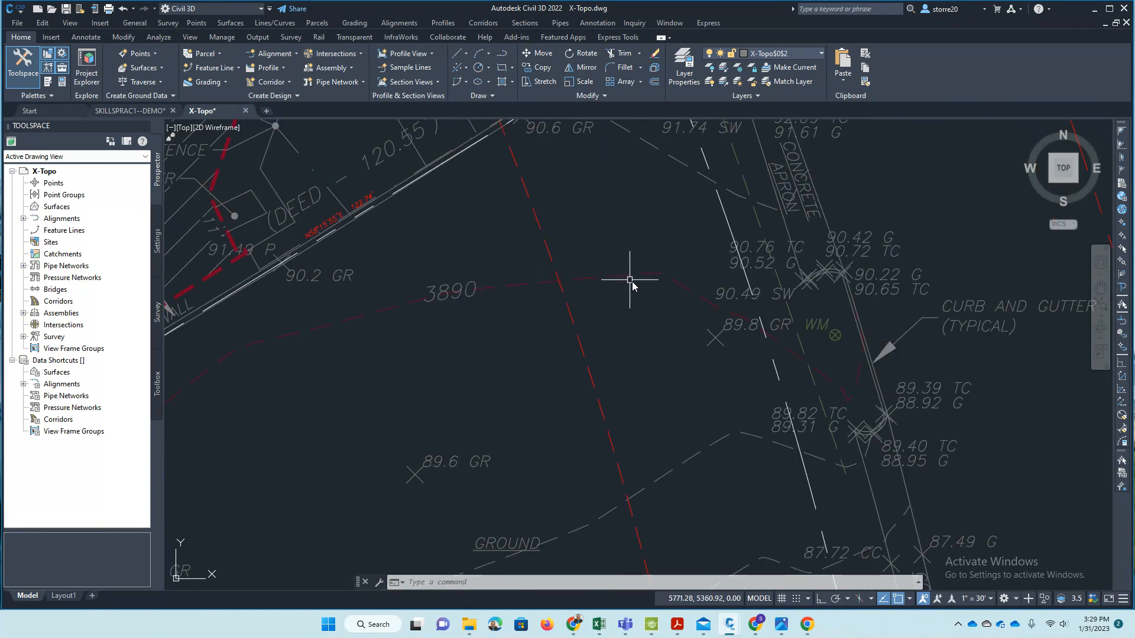
scroll(619, 337, "down", 2)
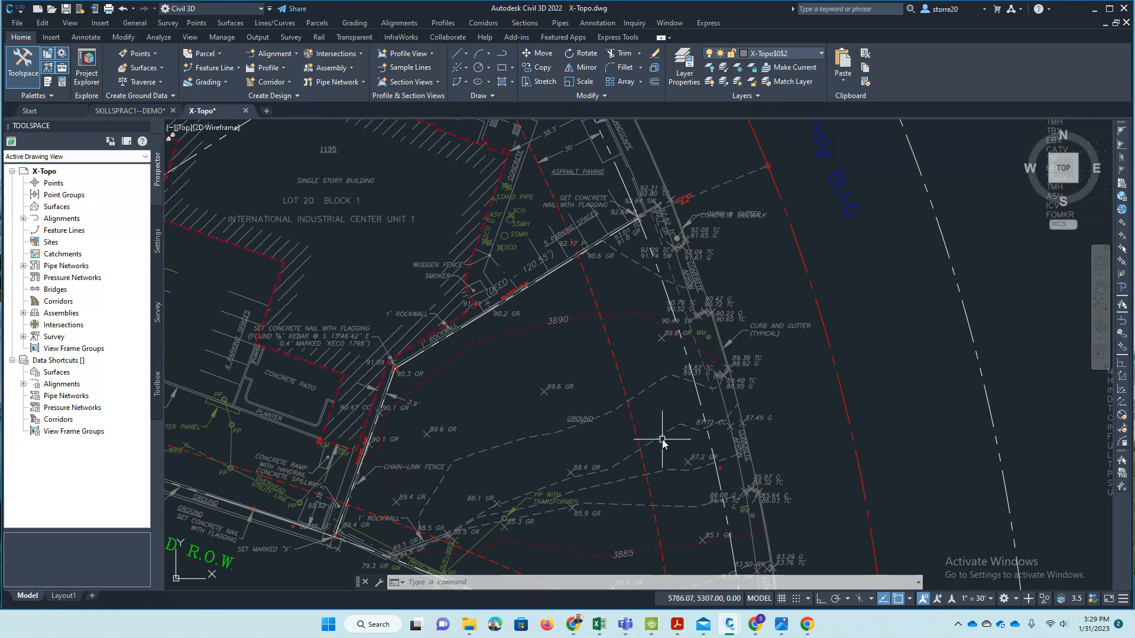
scroll(662, 440, "up", 2)
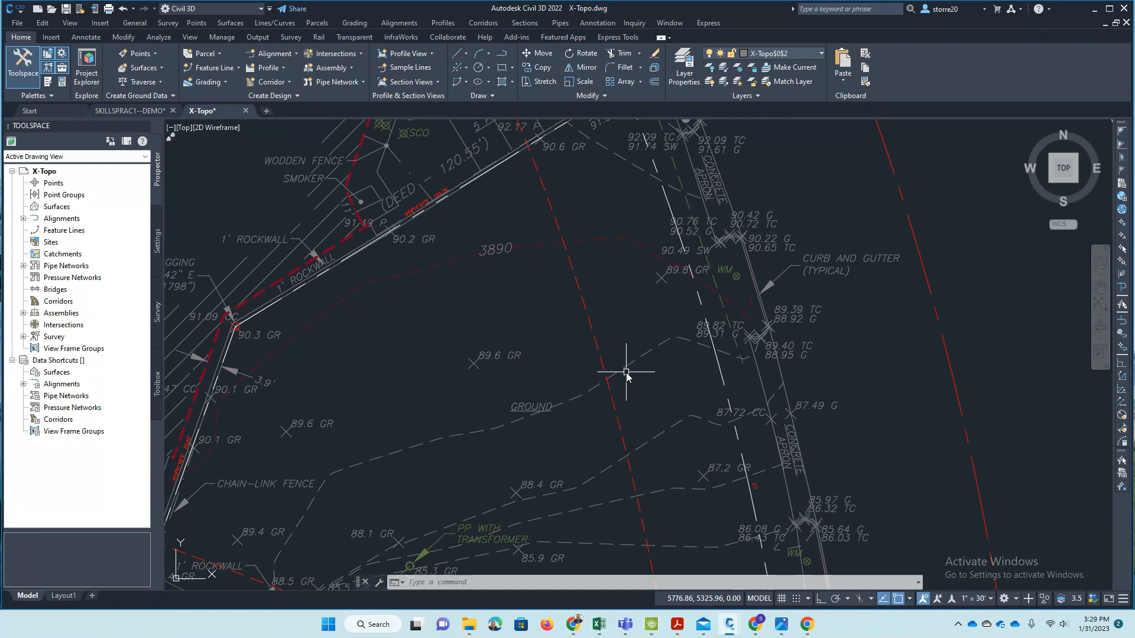
- Inspect the curb and gutter linework and its spot elevations beside the concrete apron, and clear the selection
scroll(621, 378, "up", 2)
scroll(560, 436, "down", 4)
left_click(582, 324)
scroll(567, 357, "up", 4)
key("Escape")
key("Escape")
scroll(806, 274, "up", 4)
left_click(792, 310)
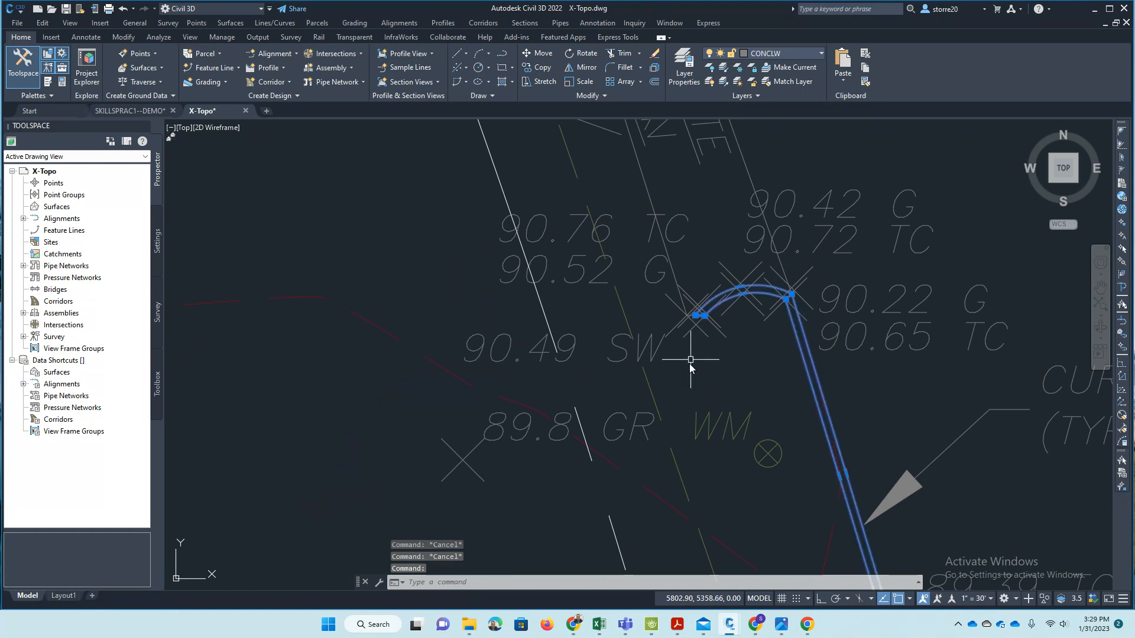
scroll(689, 331, "down", 5)
scroll(685, 319, "up", 5)
scroll(679, 307, "down", 5)
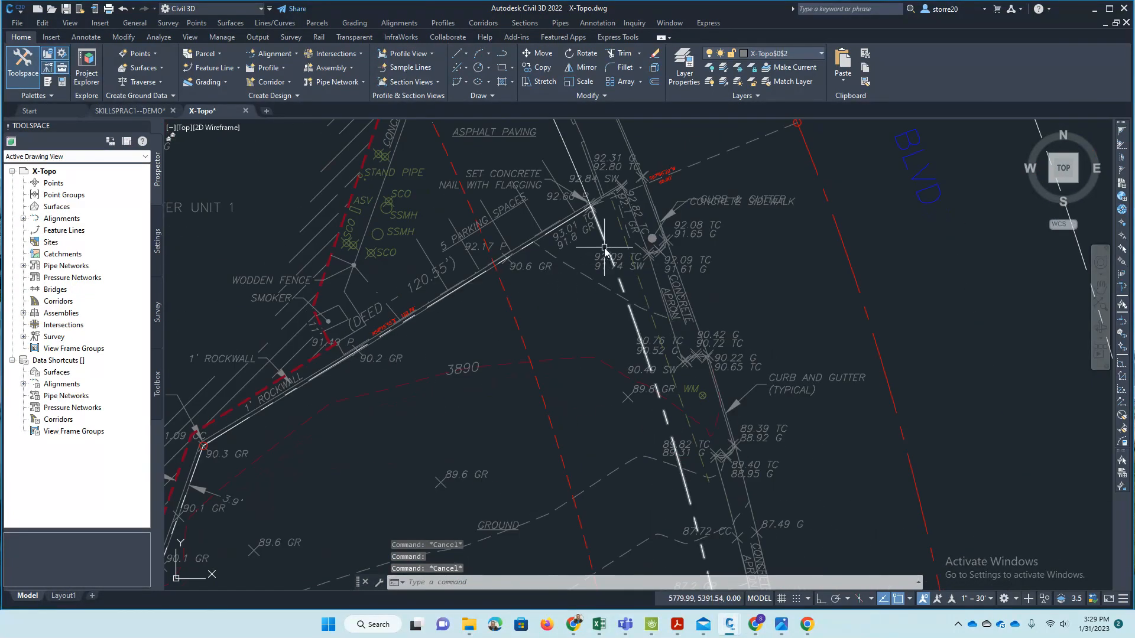
scroll(591, 251, "down", 5)
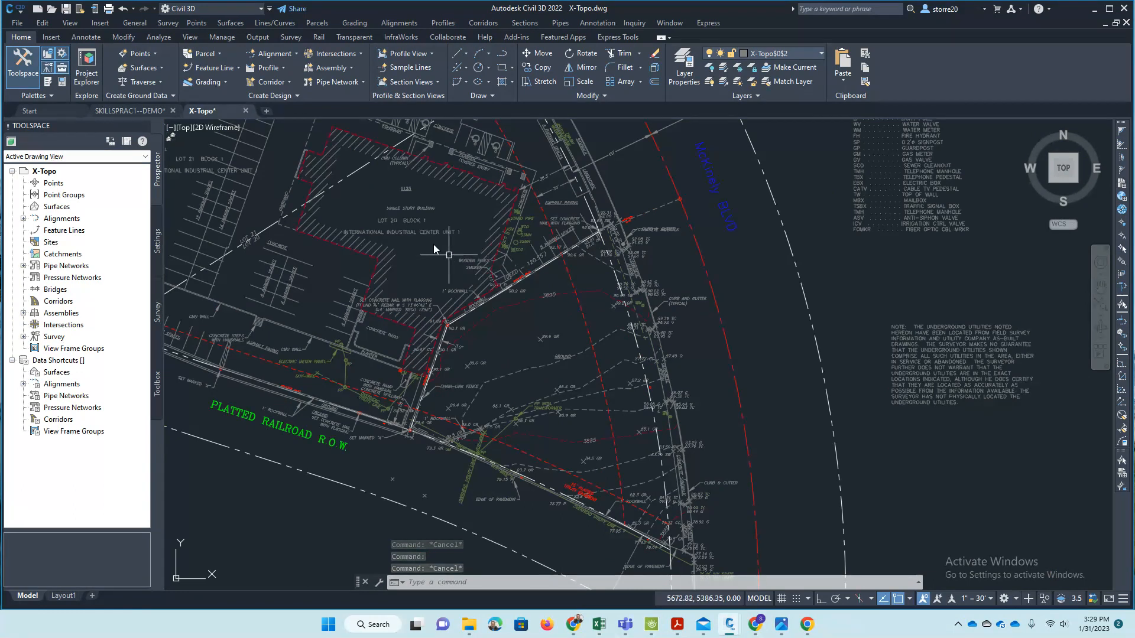
- Switch to the SKILLSPRAC1--DEMO drawing and turn off the Border component in the EG surface's Contours 1' and 5' (Background) style
left_click(132, 111)
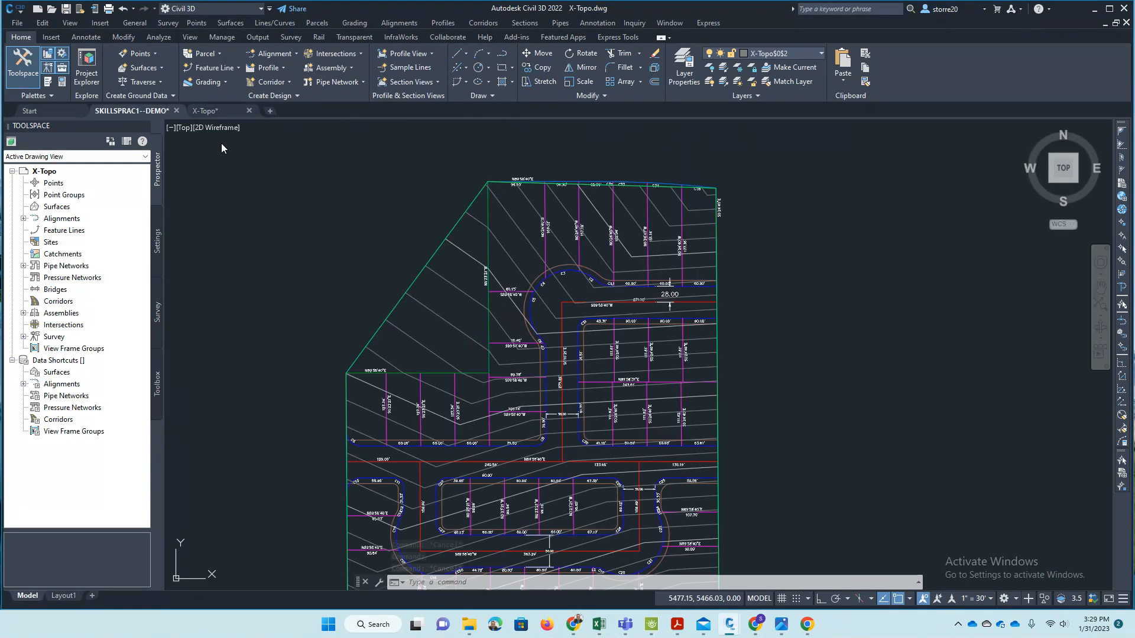
left_click(436, 248)
left_click(187, 80)
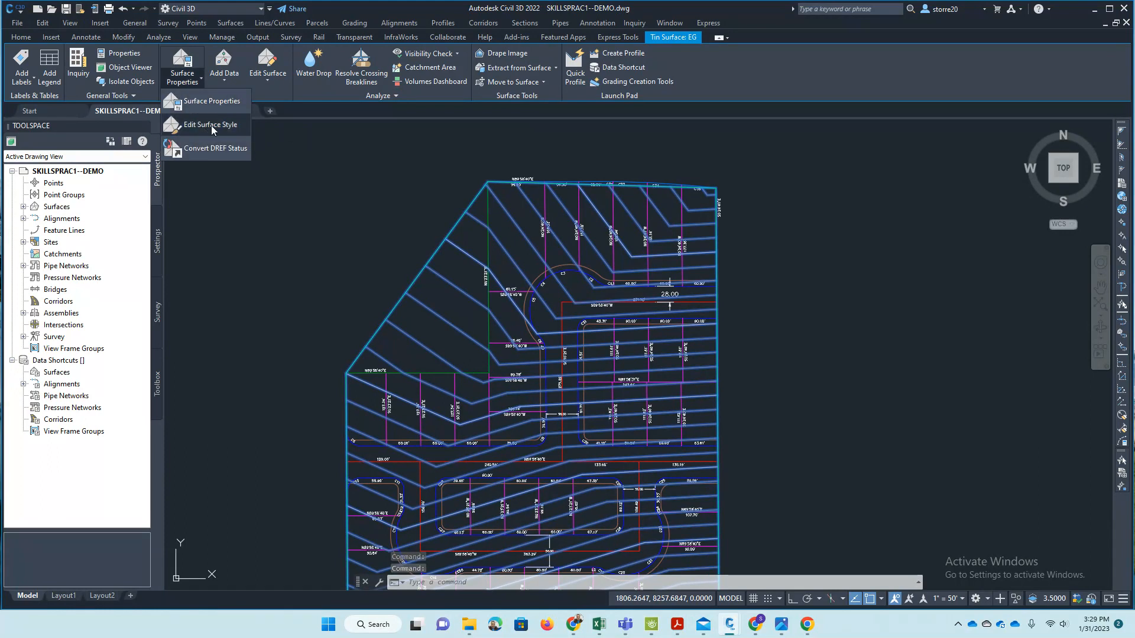
left_click(211, 125)
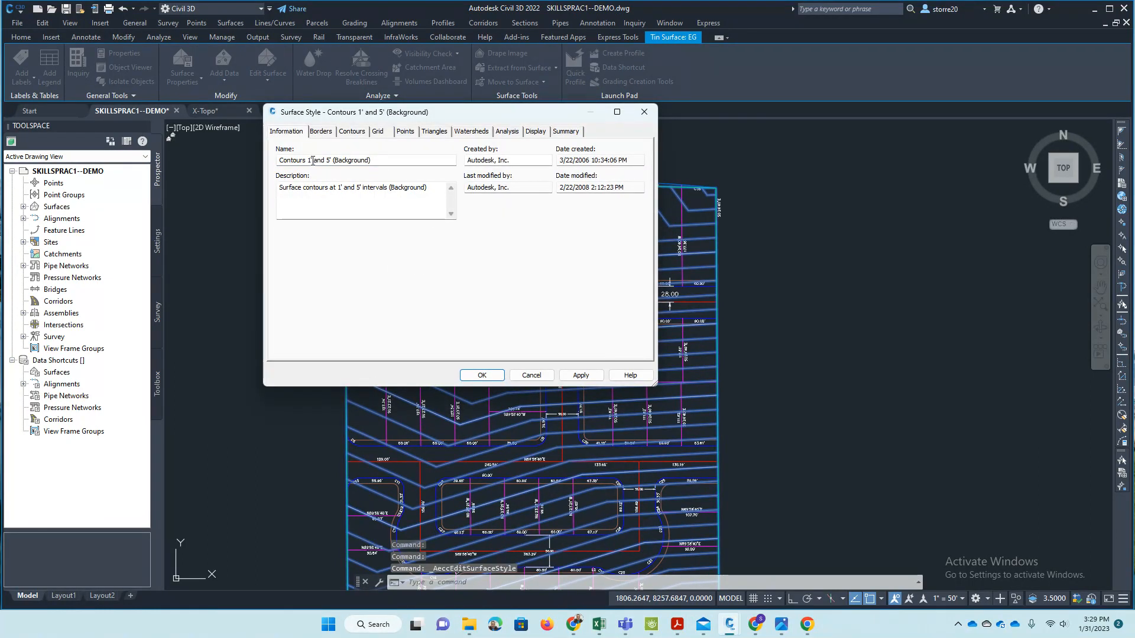
left_click_drag(516, 118, 359, 83)
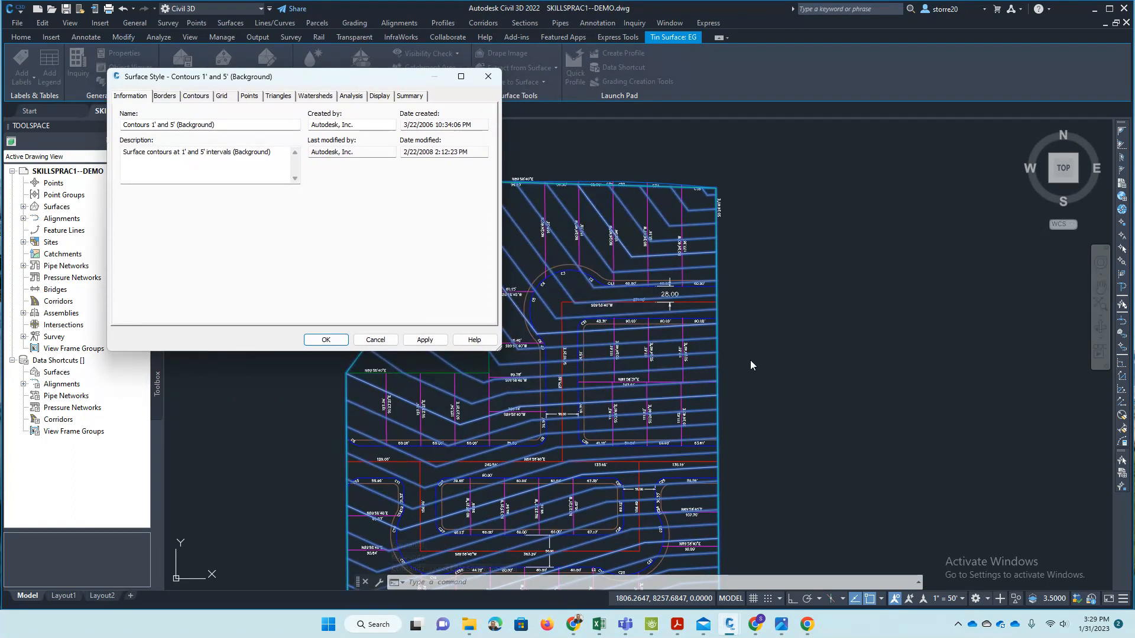
left_click(382, 98)
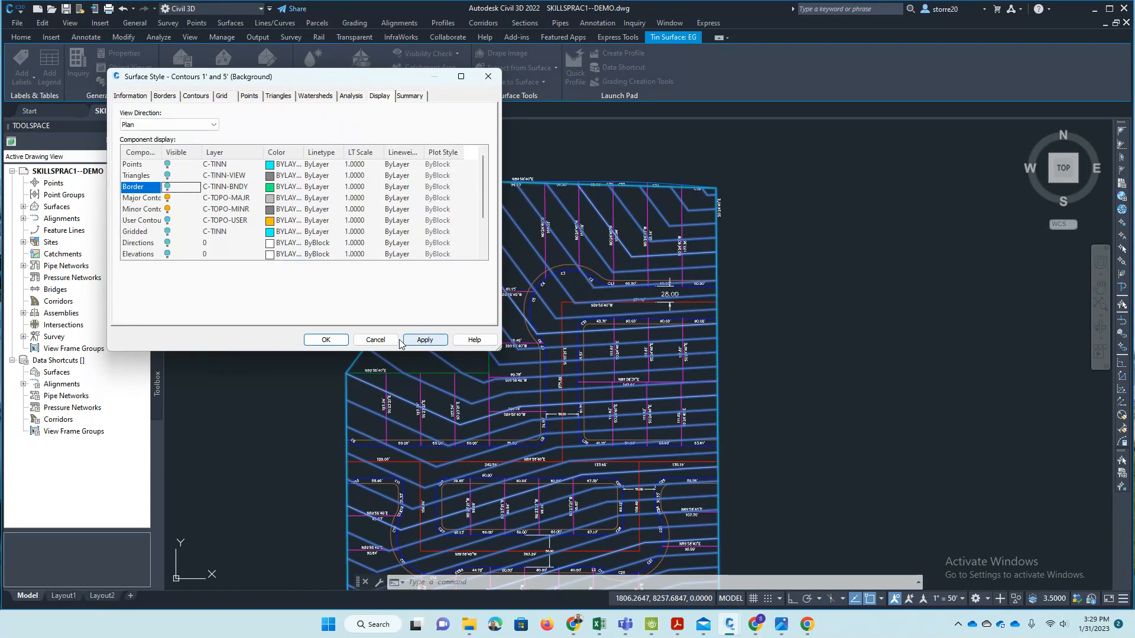
left_click(425, 340)
left_click_drag(356, 79, 294, 45)
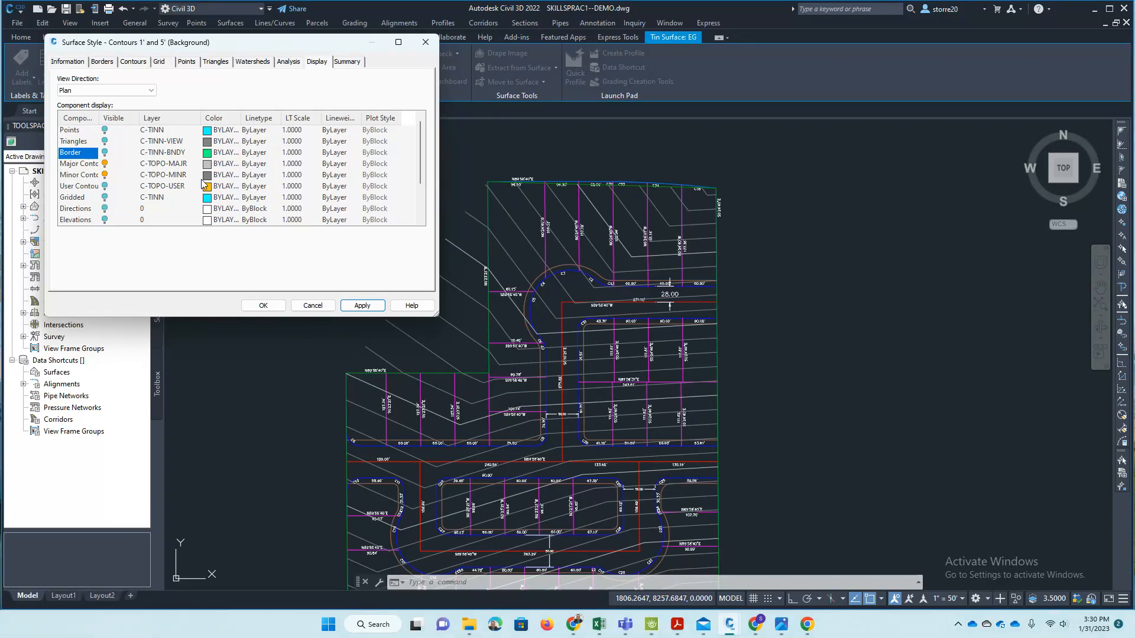
left_click(362, 305)
left_click(312, 305)
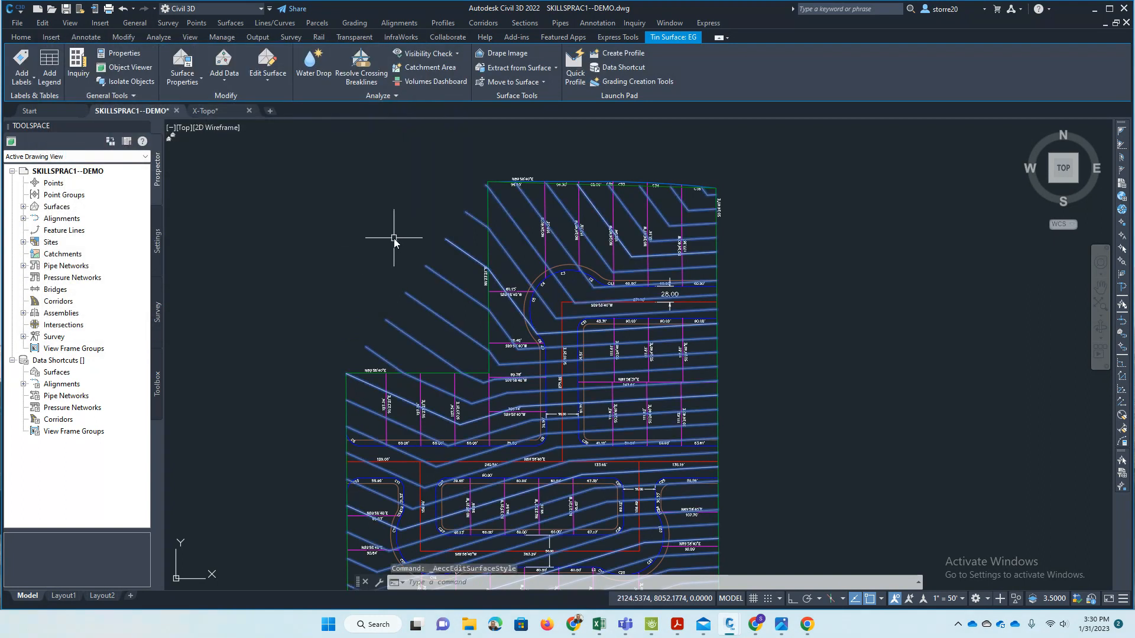
- Set the linetype of the major contour layer C-TOPO-MAJR to HIDDEN in the layer properties
key("Escape")
type("LA")
key("Return")
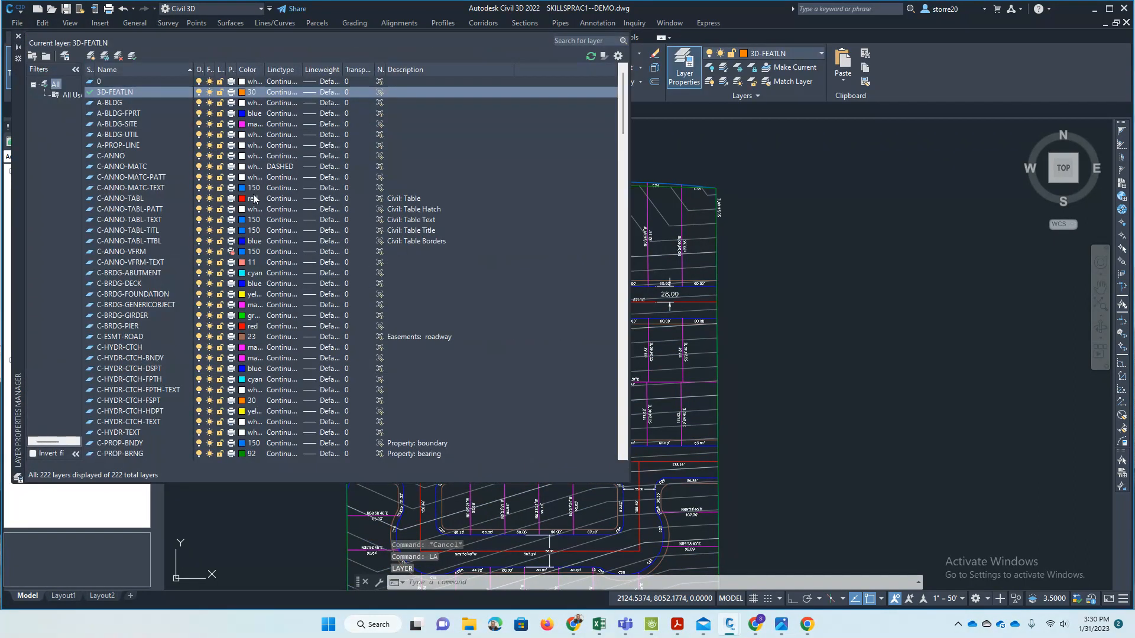
scroll(121, 177, "down", 18)
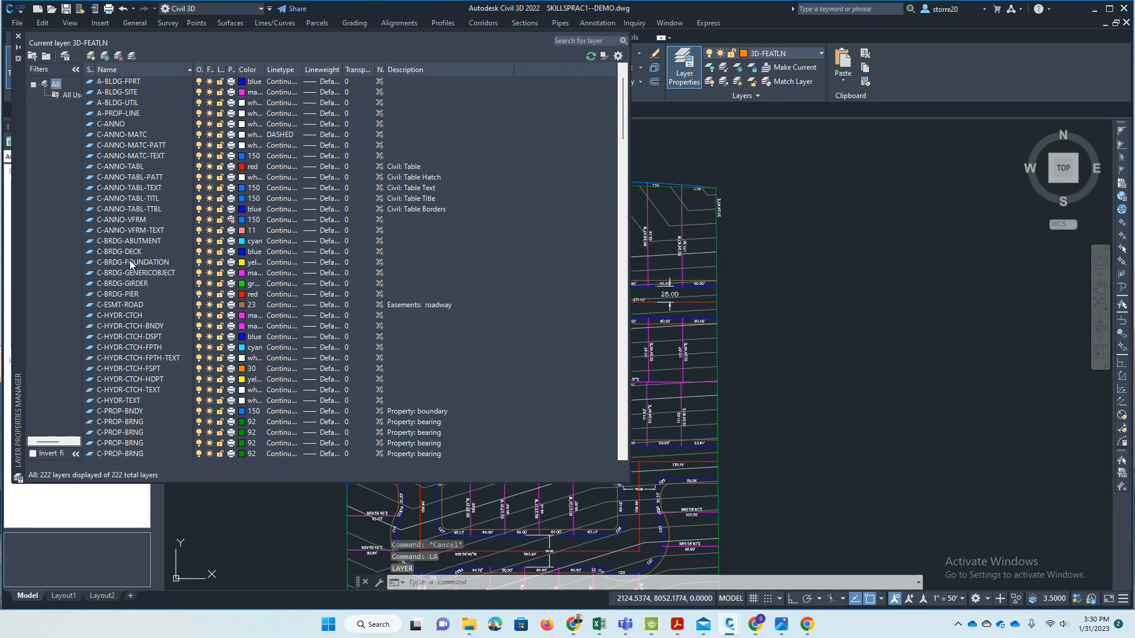
scroll(138, 294, "down", 20)
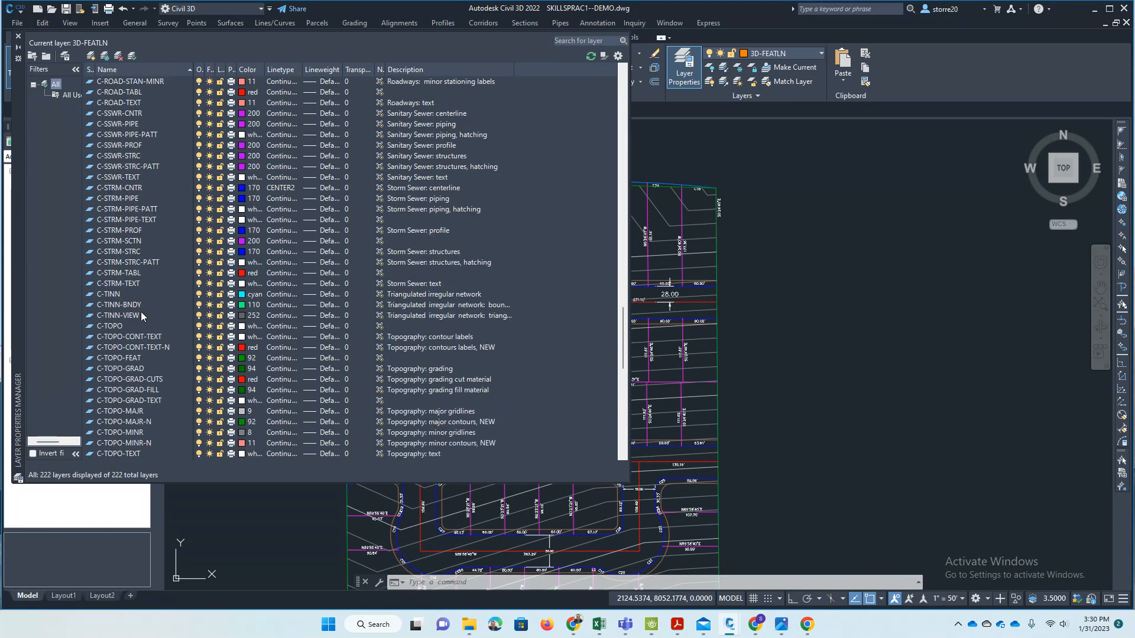
scroll(141, 314, "down", 2)
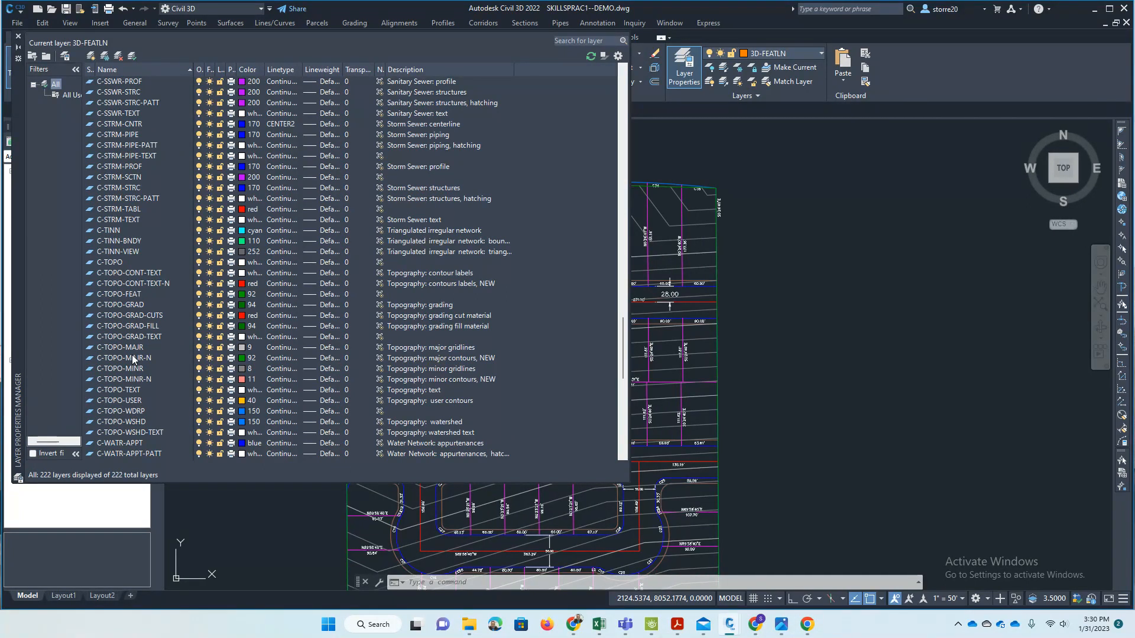
left_click(120, 347)
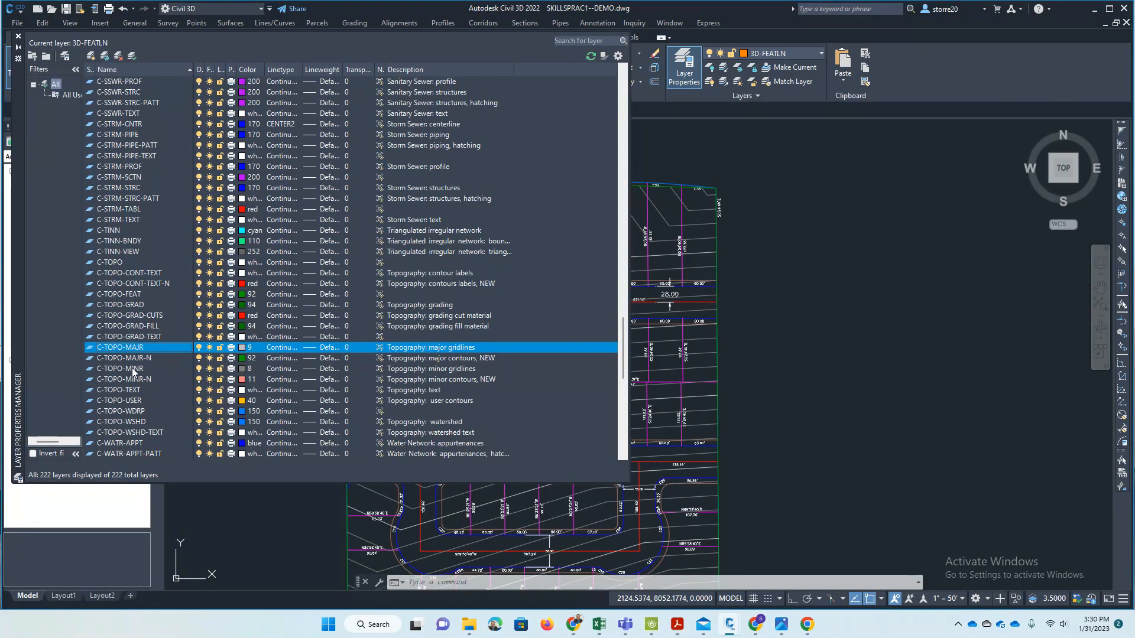
left_click(132, 368)
left_click(131, 349)
left_click(285, 349)
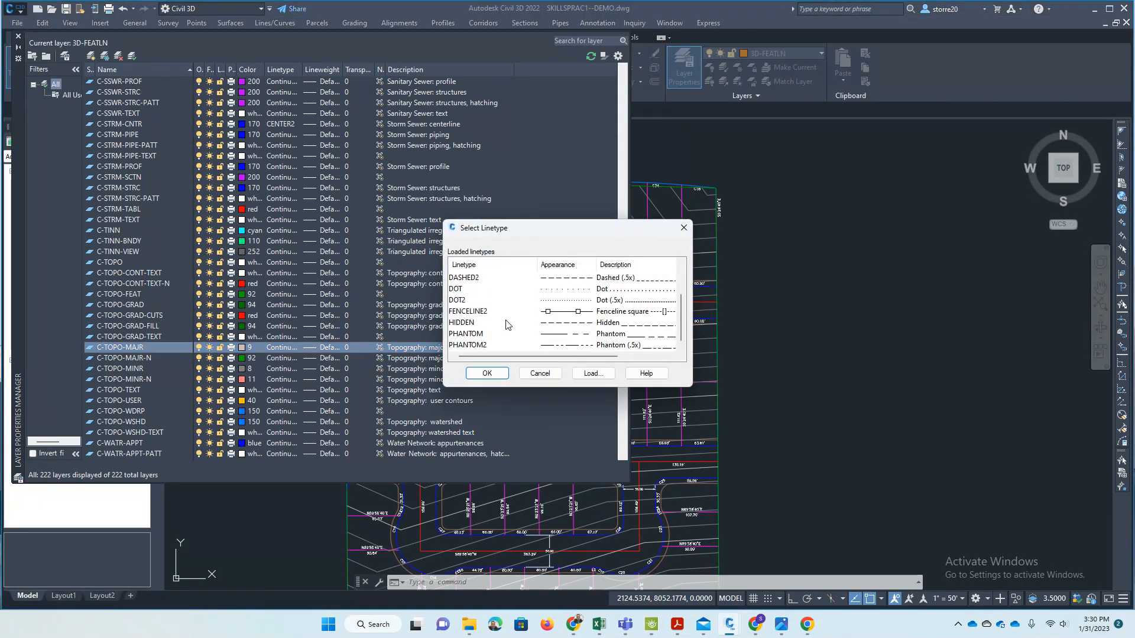
left_click(461, 322)
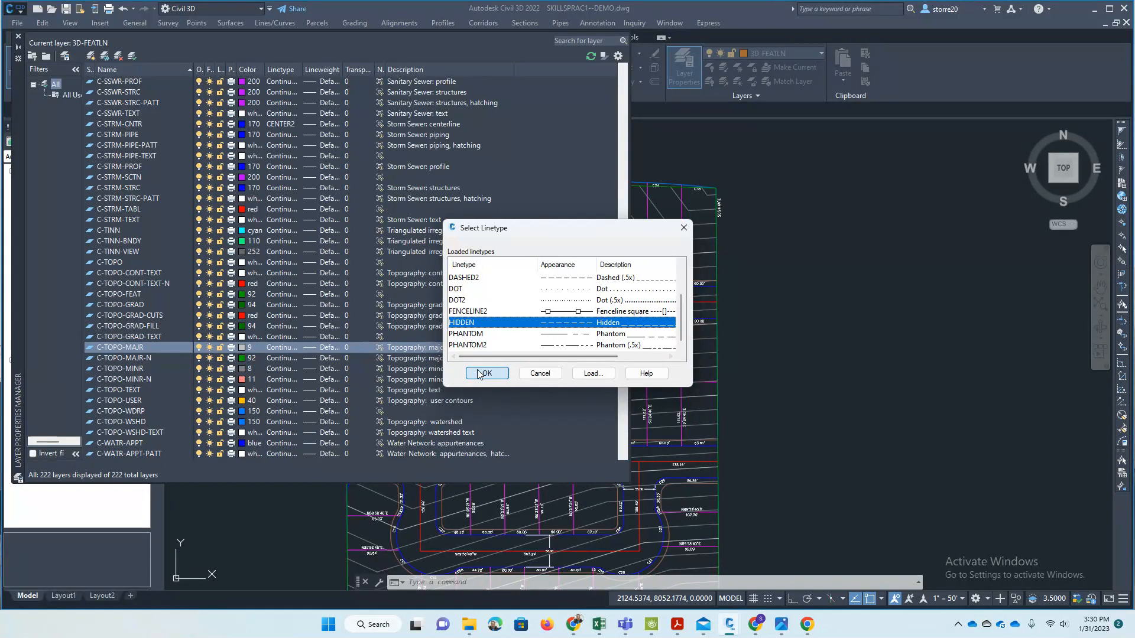
left_click(487, 373)
- Set the linetype of the minor contour layer C-TOPO-MINR to HIDDEN and close the layer properties
left_click(142, 368)
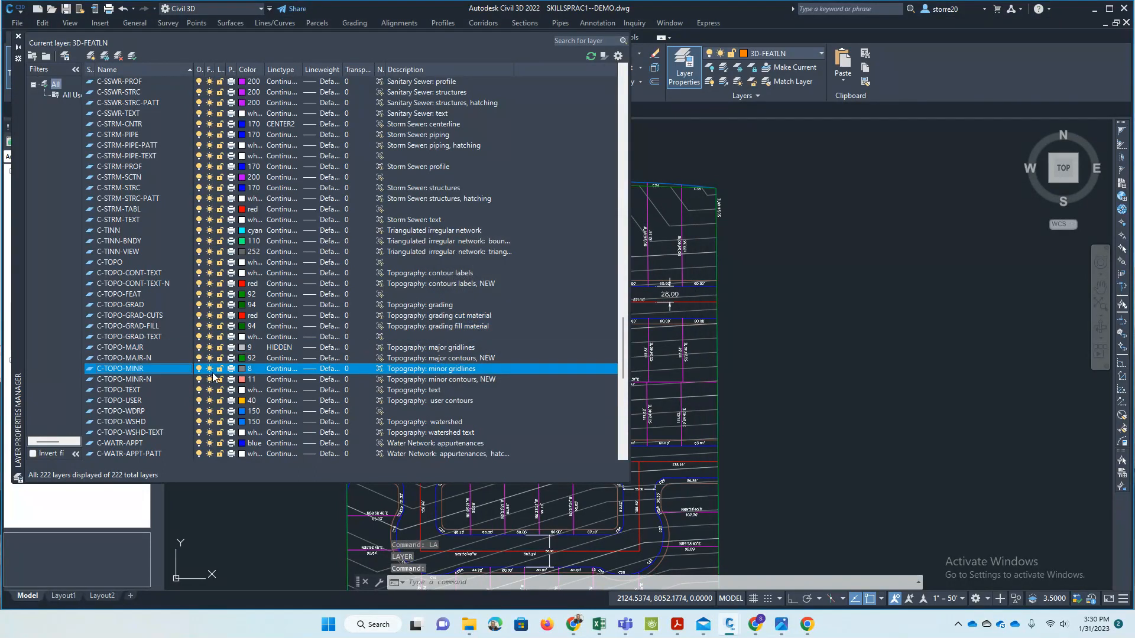
left_click(273, 369)
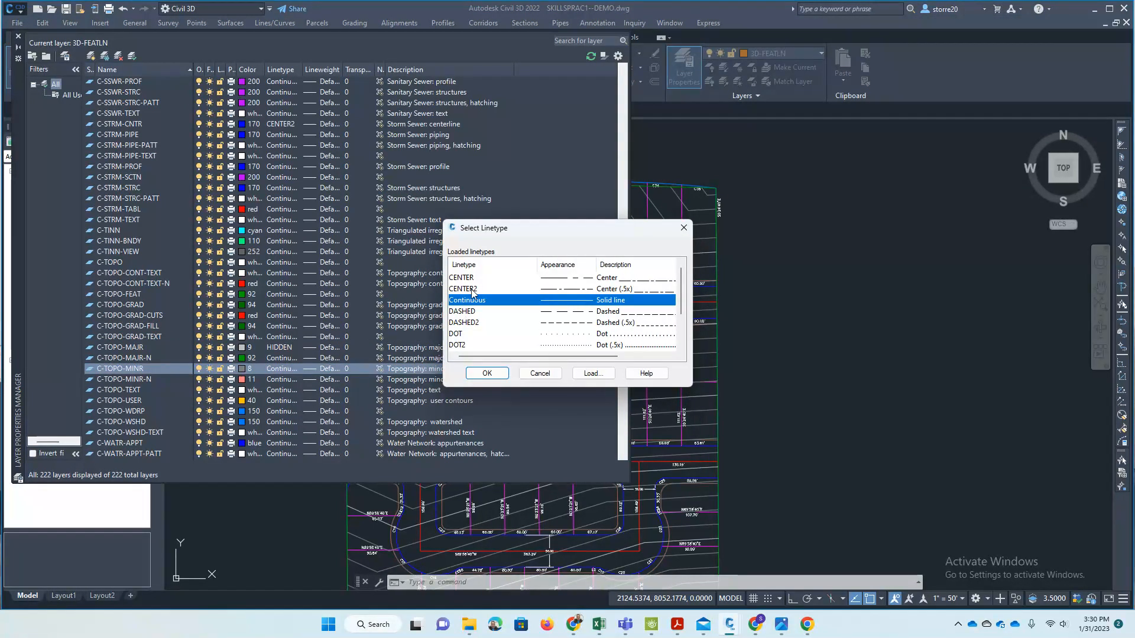
scroll(481, 321, "down", 2)
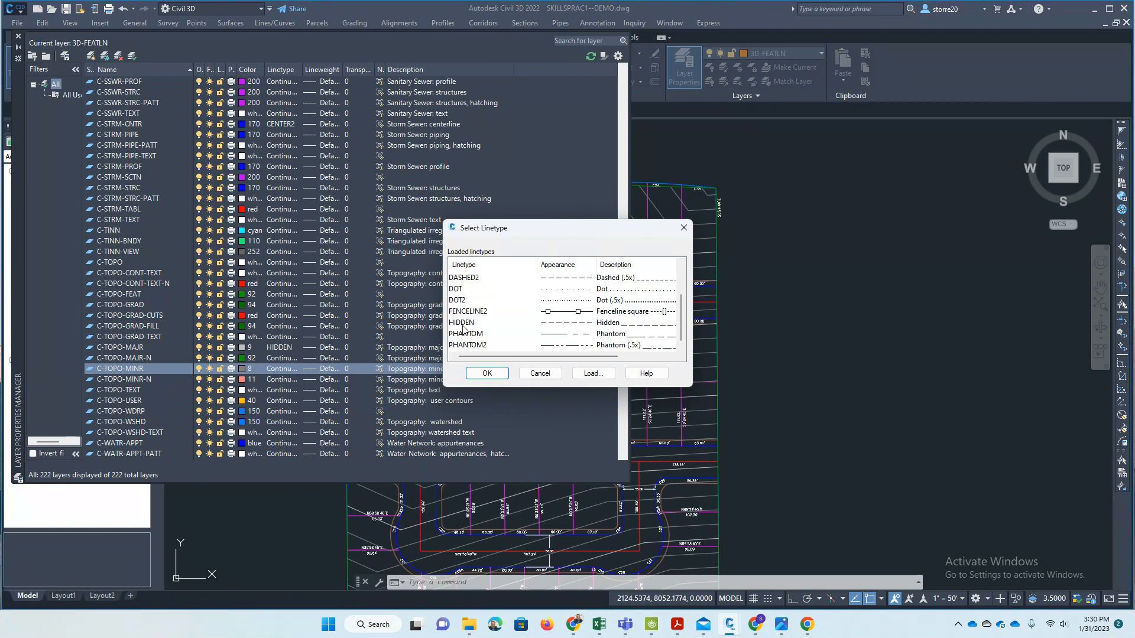
left_click(463, 323)
left_click(486, 373)
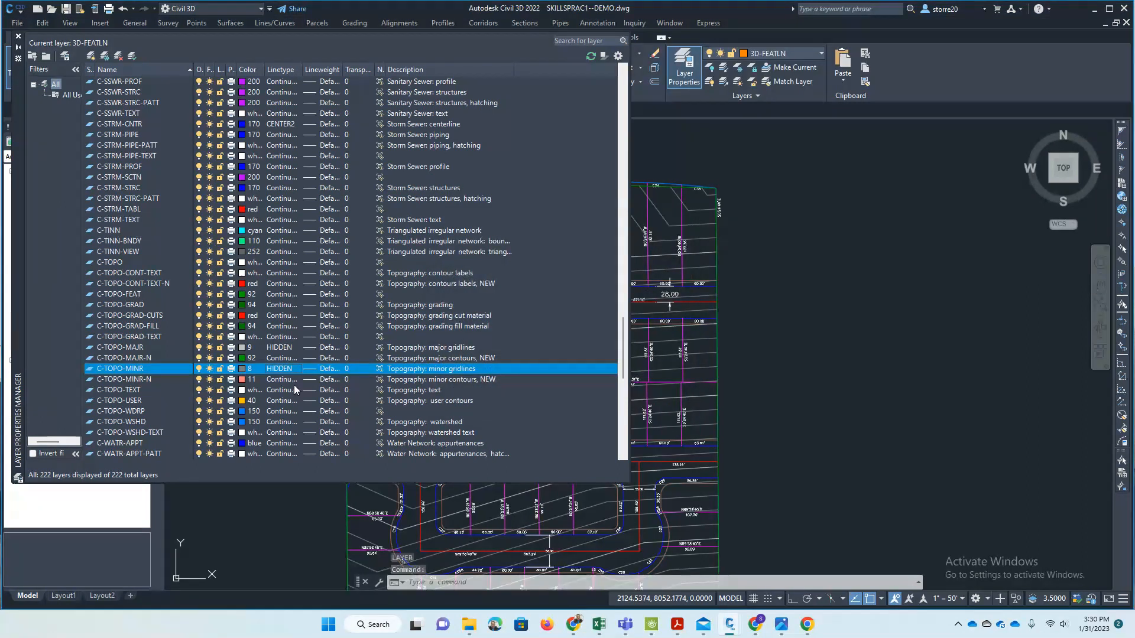
left_click(17, 36)
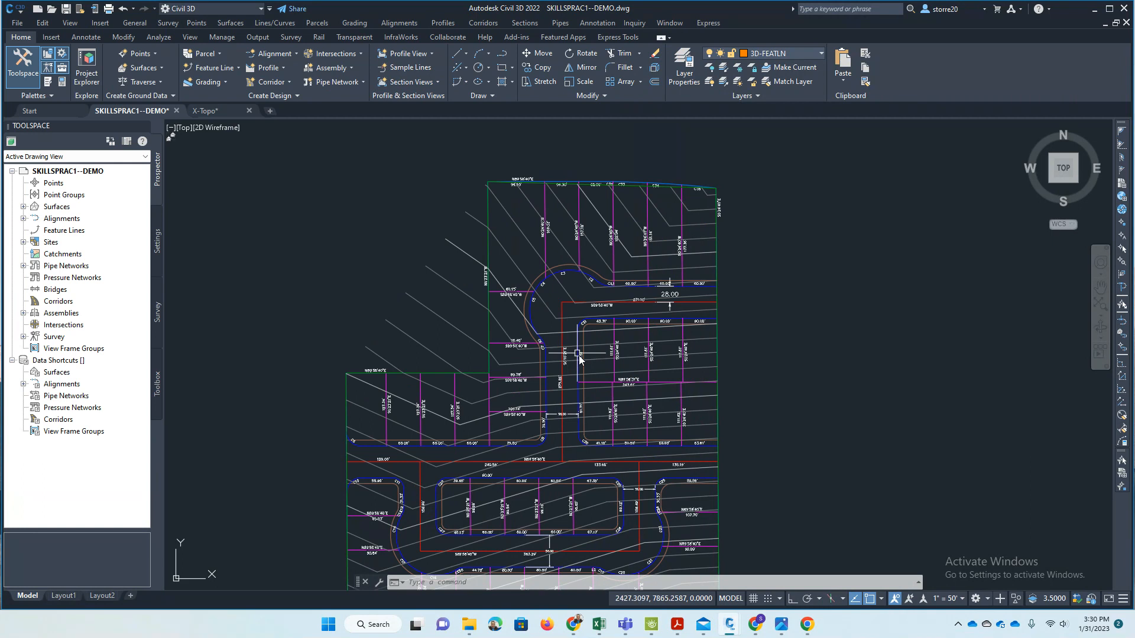
- Examine the contour linetype in model space near curve C7 and select the 1" = 50' annotation scale
scroll(579, 357, "up", 8)
scroll(583, 400, "down", 7)
scroll(582, 384, "up", 3)
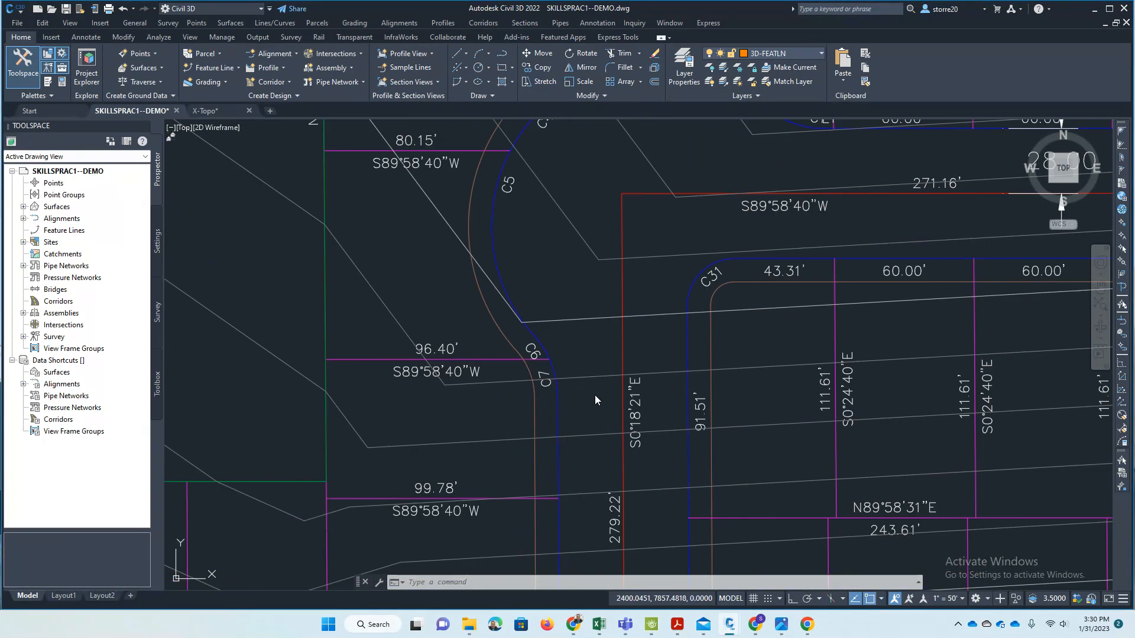
scroll(595, 400, "up", 5)
scroll(653, 329, "down", 2)
scroll(792, 289, "up", 2)
scroll(768, 299, "up", 3)
scroll(727, 311, "down", 4)
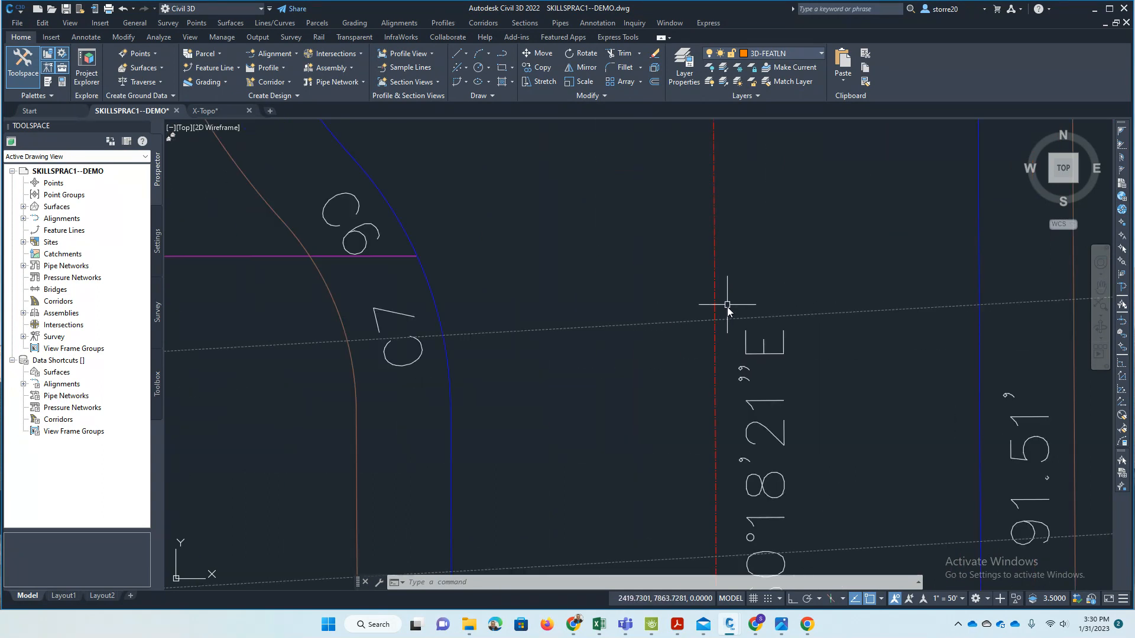
left_click(950, 599)
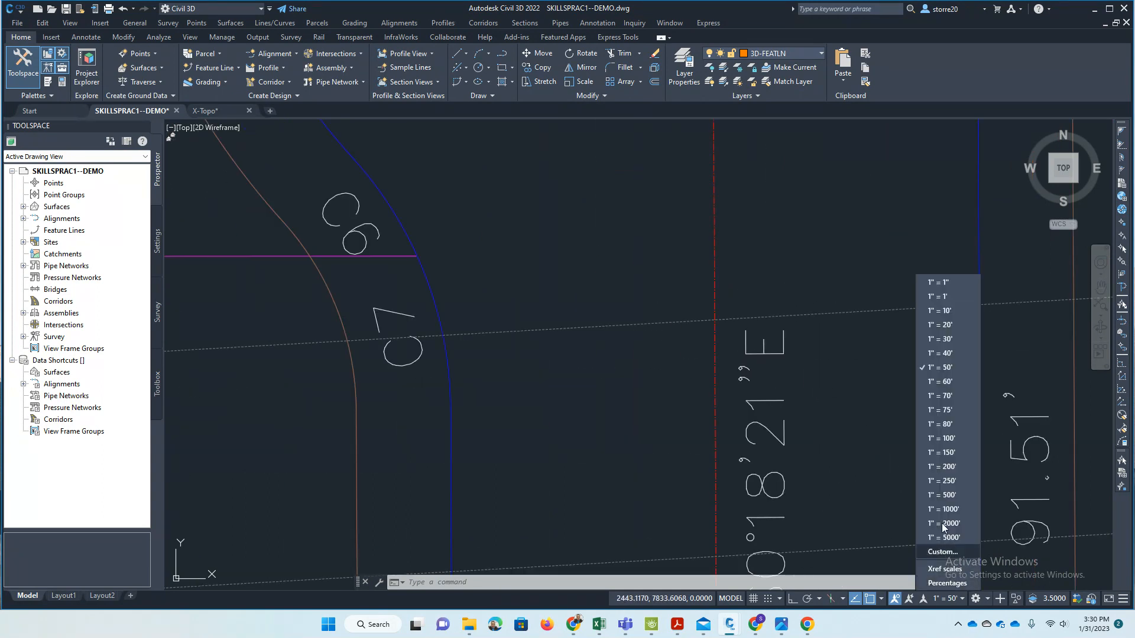
left_click(950, 369)
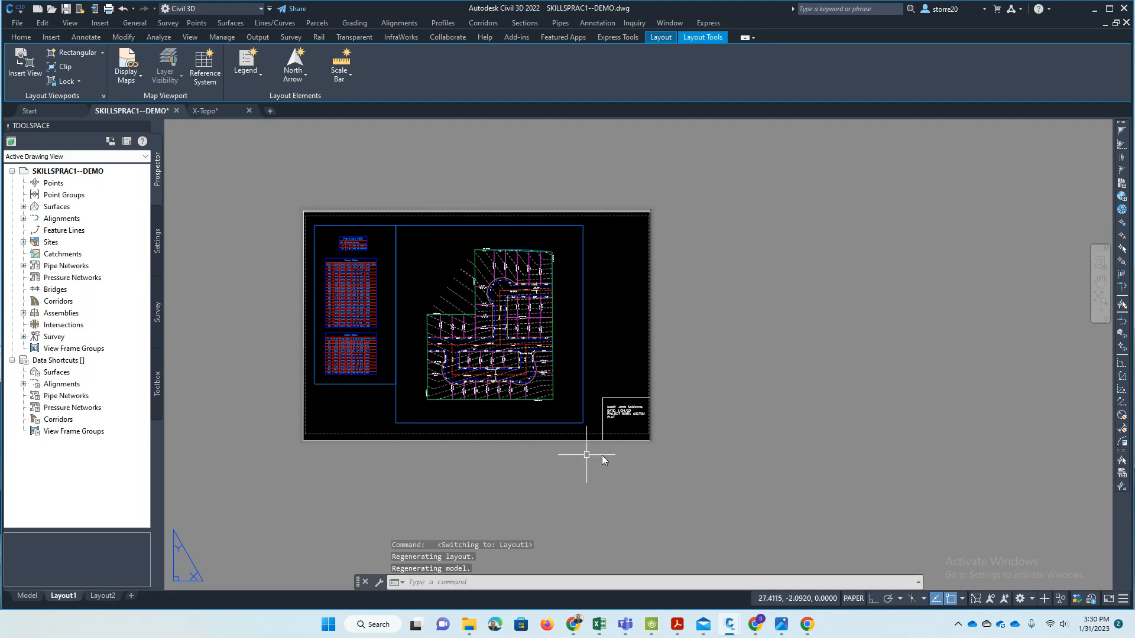
- On Layout1, examine the title block, the plan viewport's scale and how its contour lines are displayed
scroll(662, 424, "up", 4)
scroll(568, 373, "up", 4)
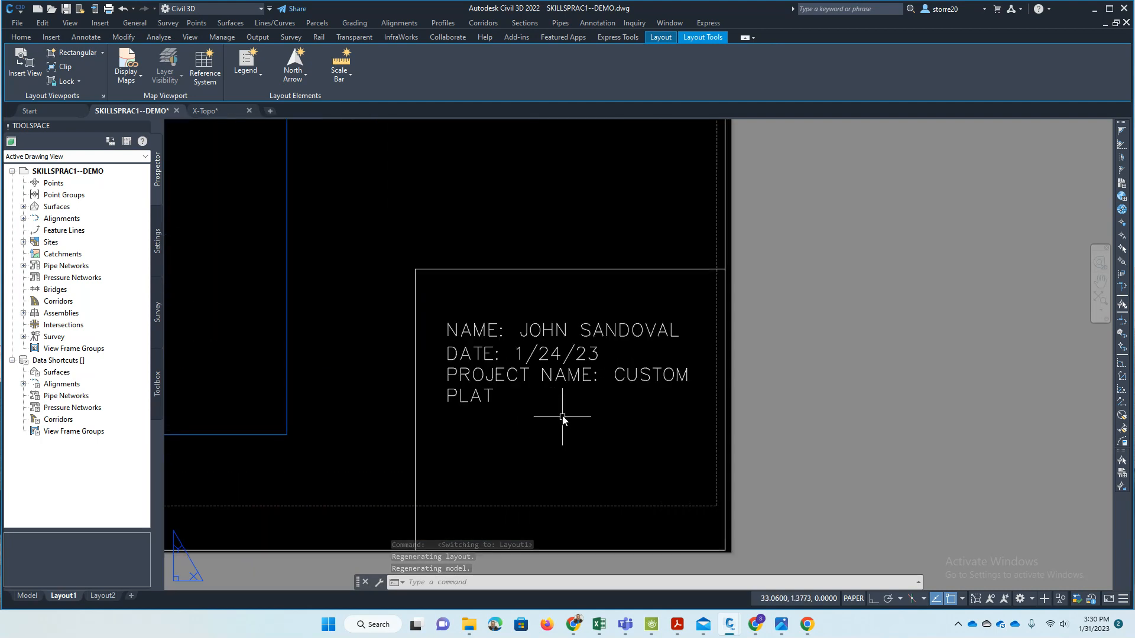
scroll(671, 414, "down", 6)
double_click(561, 320)
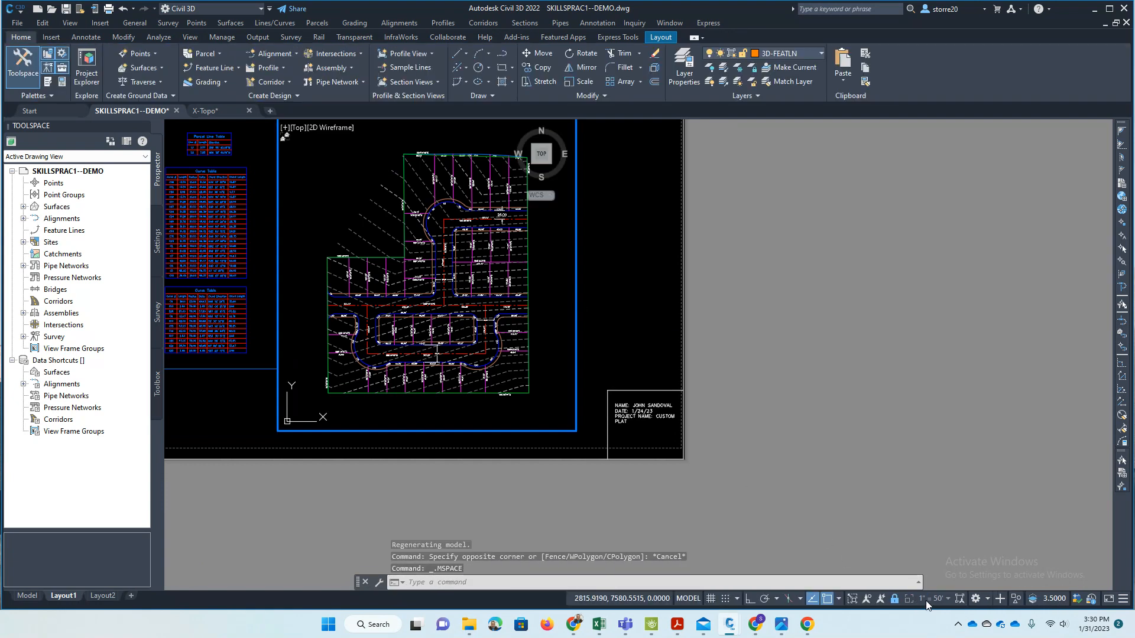
double_click(635, 273)
scroll(420, 228, "up", 4)
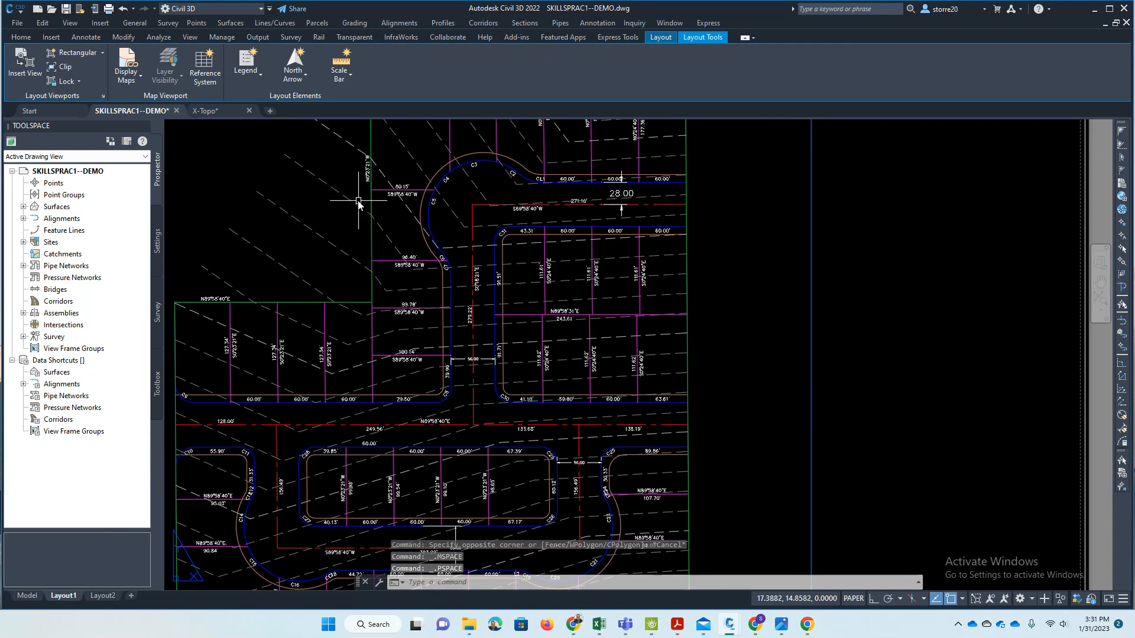
scroll(467, 269, "up", 4)
- Return to model space and examine the contour lines across the lots and street at different magnifications
left_click(27, 595)
scroll(675, 322, "down", 5)
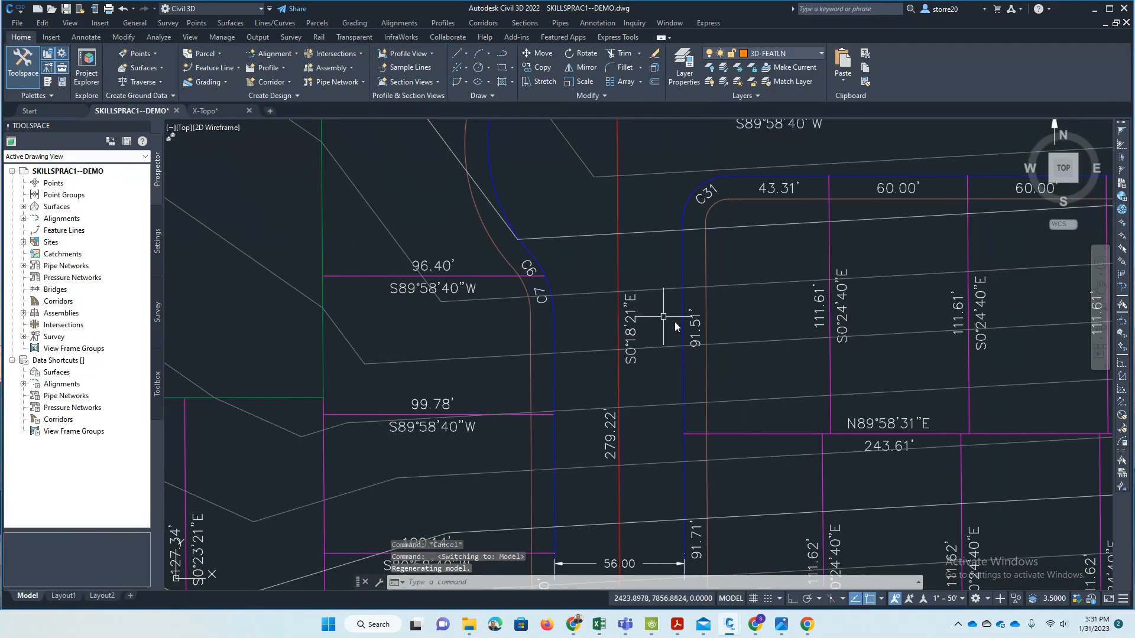
scroll(675, 321, "down", 6)
scroll(505, 279, "up", 2)
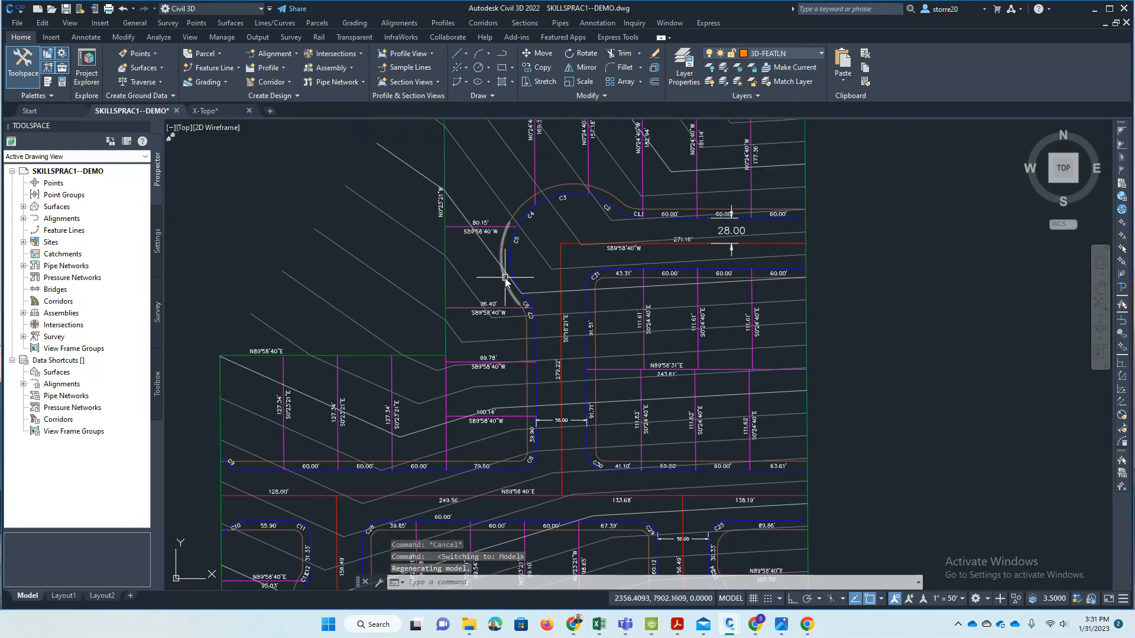
scroll(549, 287, "down", 5)
scroll(569, 291, "up", 5)
scroll(589, 303, "up", 8)
scroll(390, 306, "down", 2)
scroll(391, 307, "down", 1)
scroll(393, 309, "up", 2)
scroll(527, 309, "down", 4)
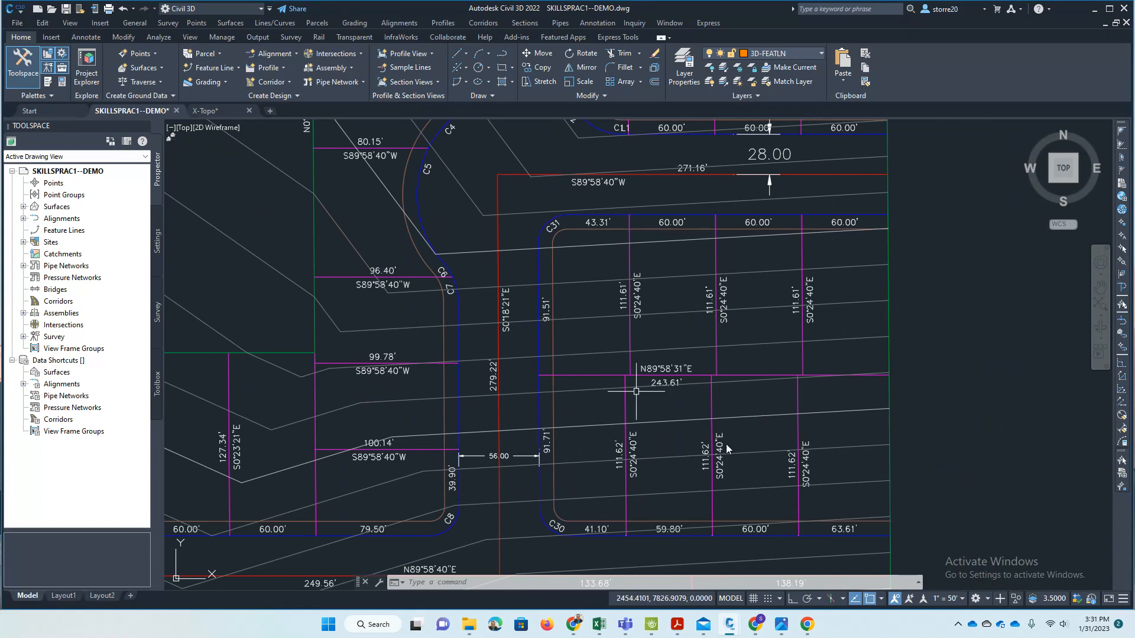
scroll(582, 360, "down", 3)
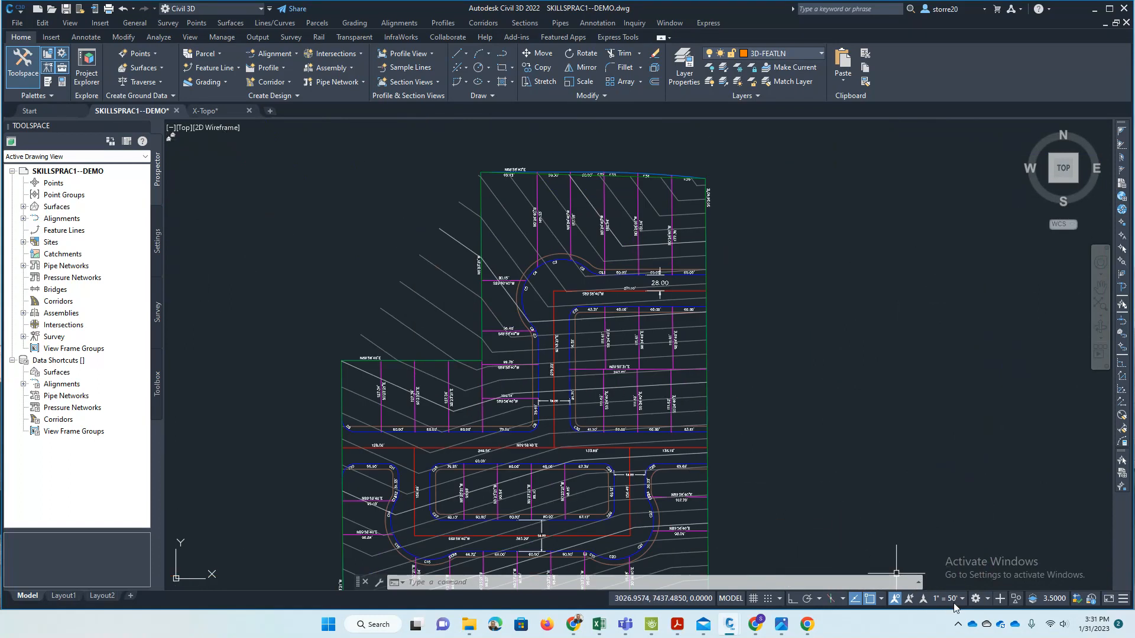
scroll(532, 342, "up", 5)
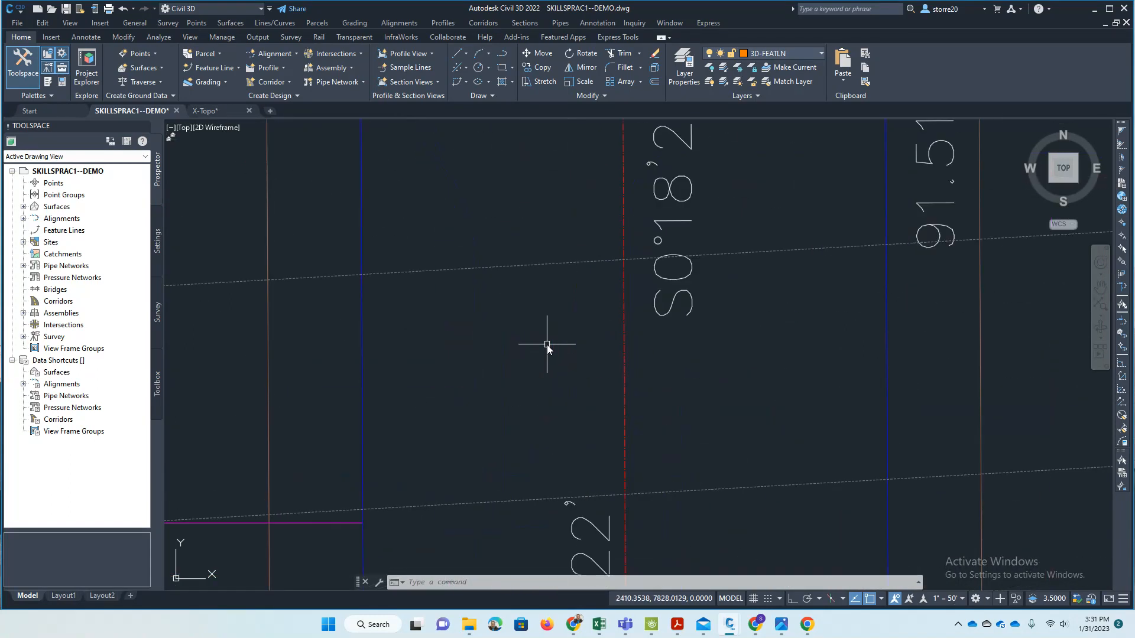
scroll(520, 342, "down", 5)
scroll(547, 337, "up", 2)
- Set the MSLTSCALE system variable to 1 and regenerate the model
key("Escape")
key("Escape")
type("mslt")
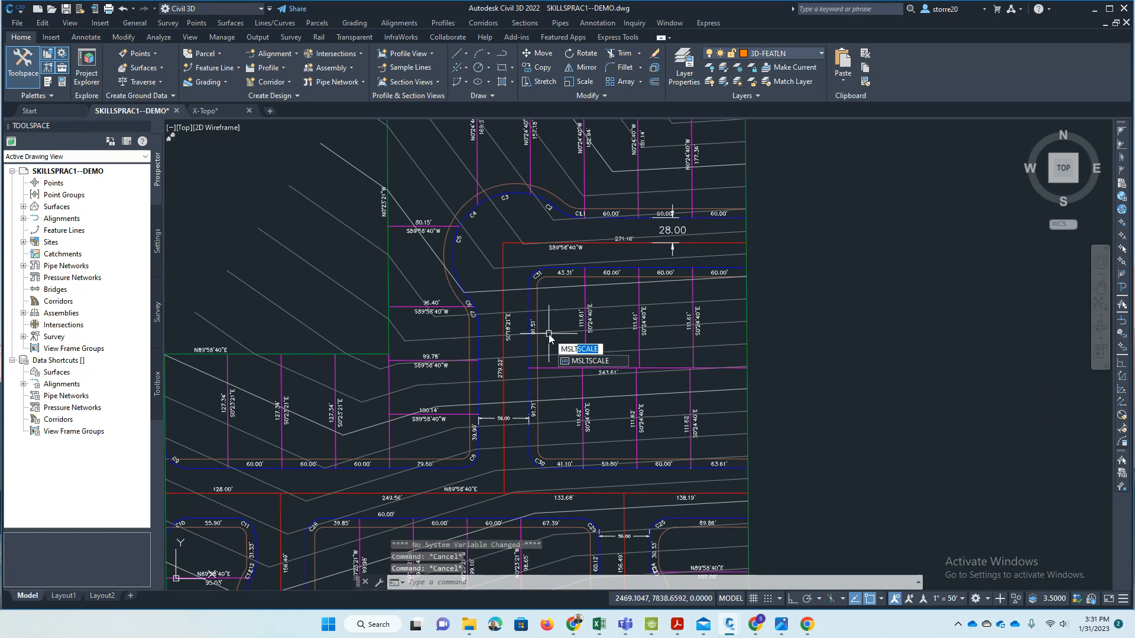
key("Return")
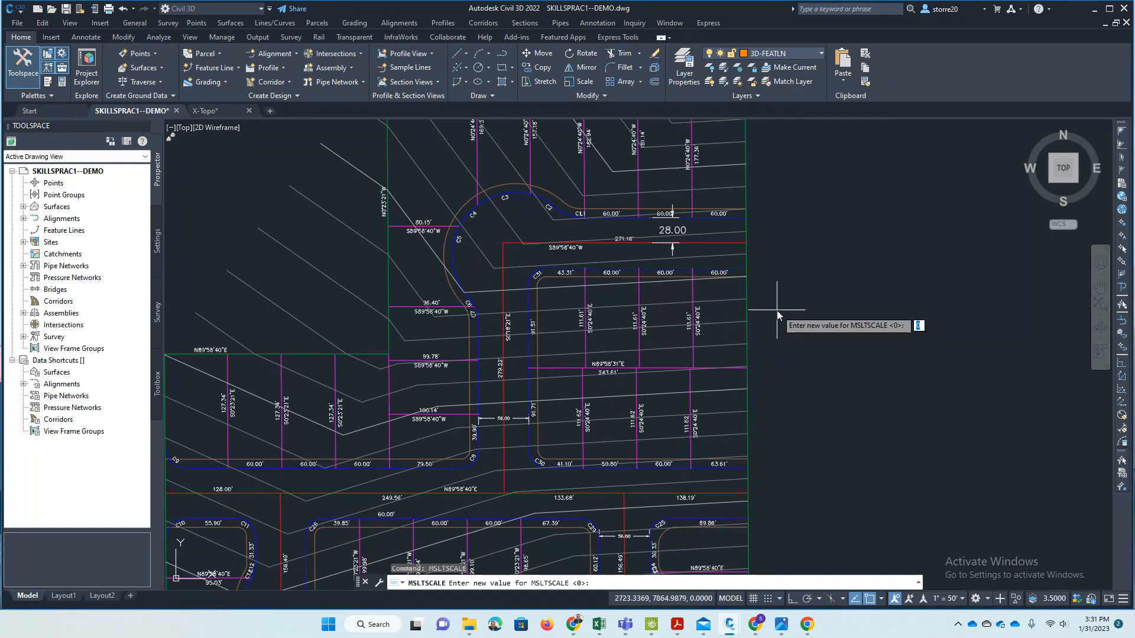
key("Return")
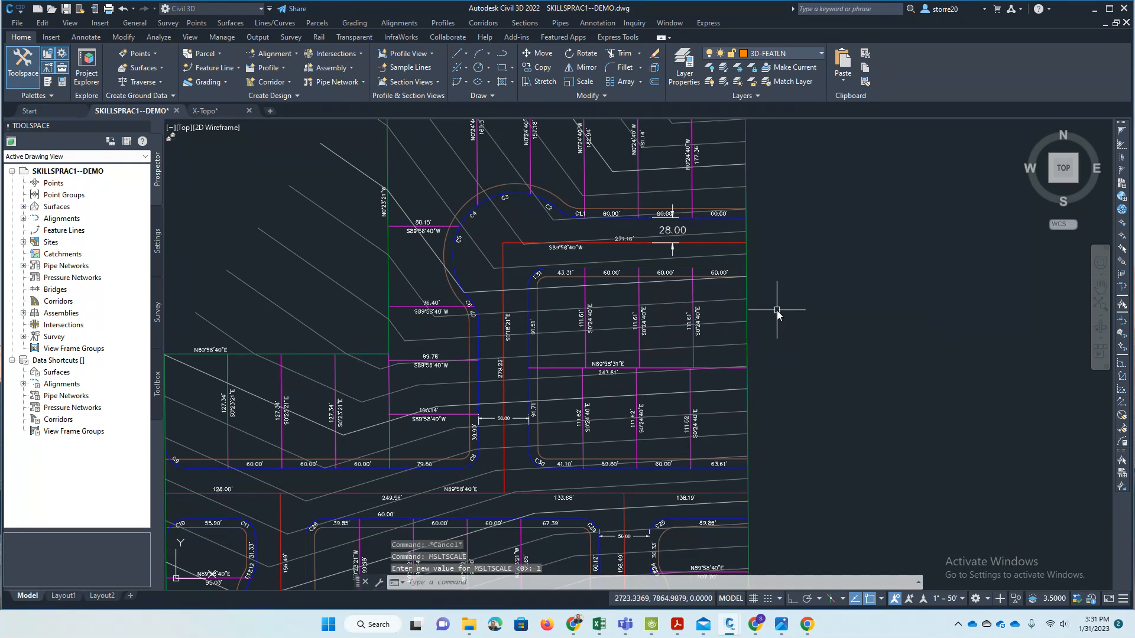
key("Return")
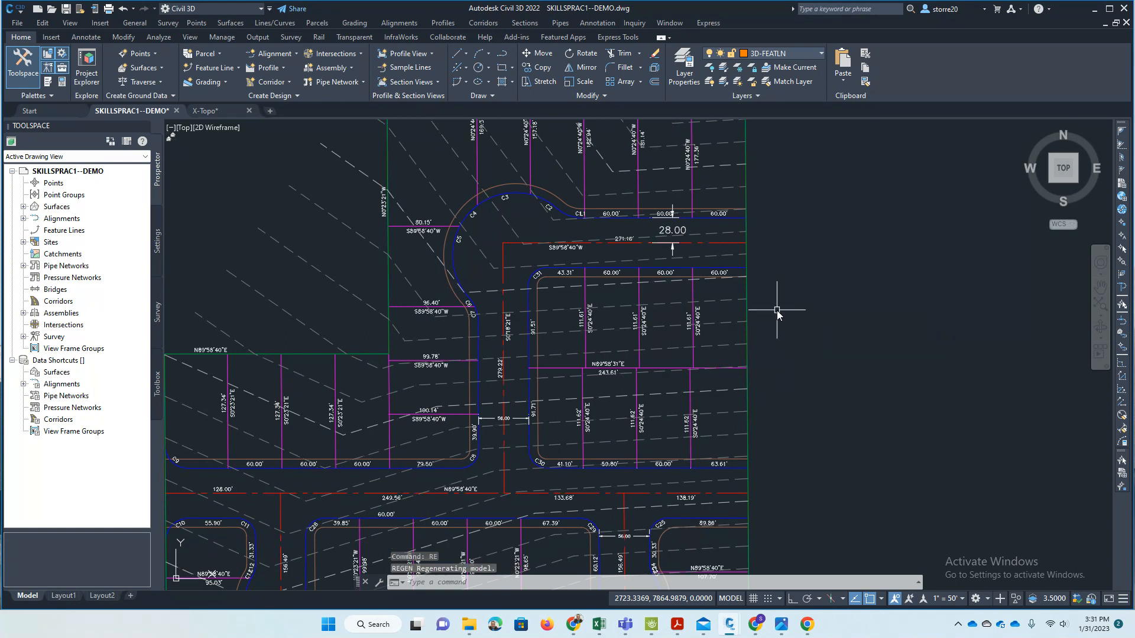
- Examine the contour dashes in model space at different magnifications and compare them with their display on Layout1
scroll(408, 371, "up", 5)
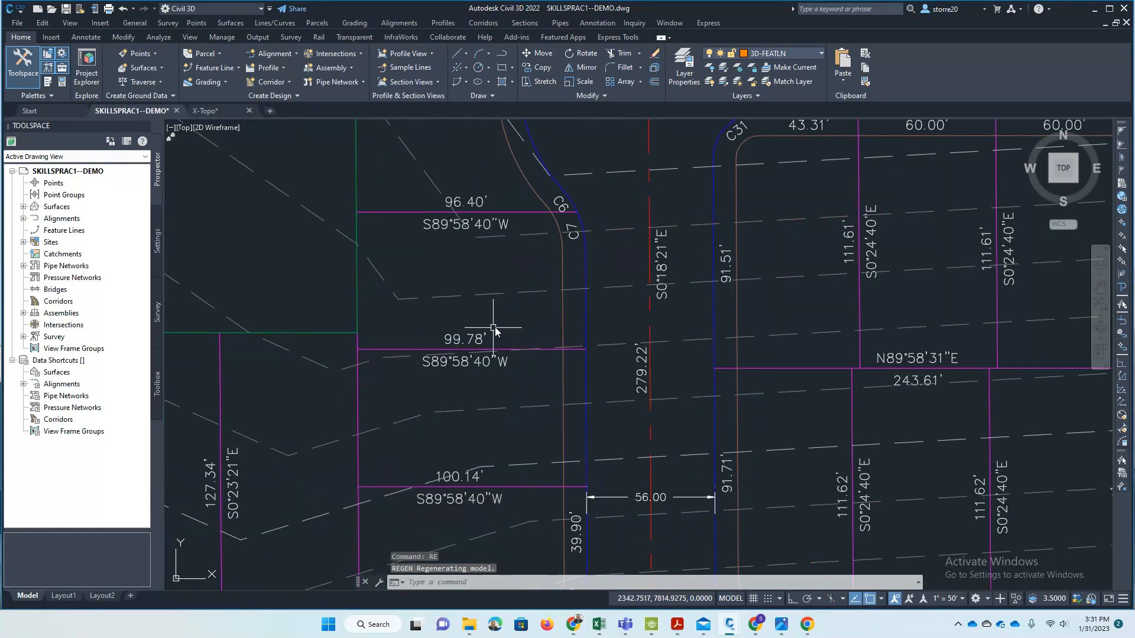
scroll(496, 329, "down", 7)
scroll(579, 396, "up", 6)
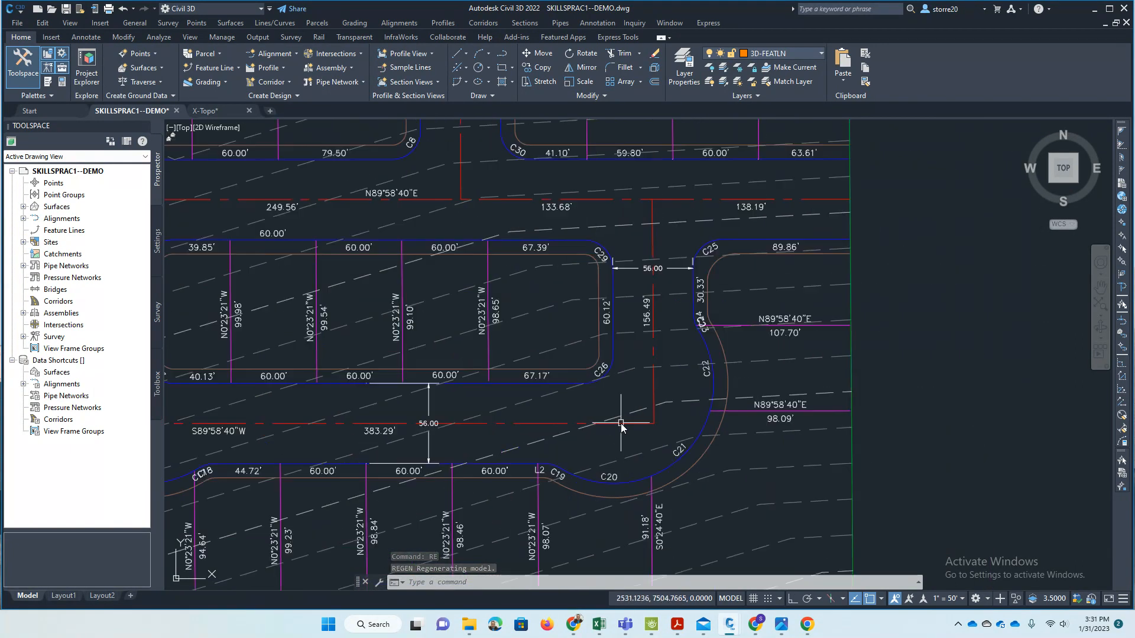
scroll(685, 420, "down", 5)
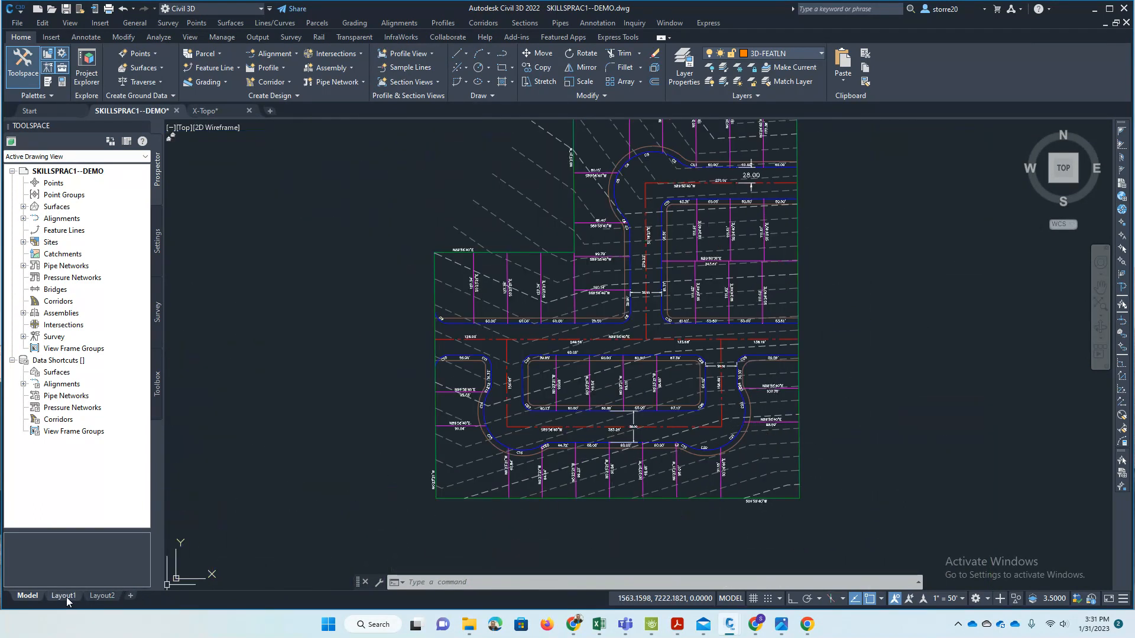
left_click(64, 595)
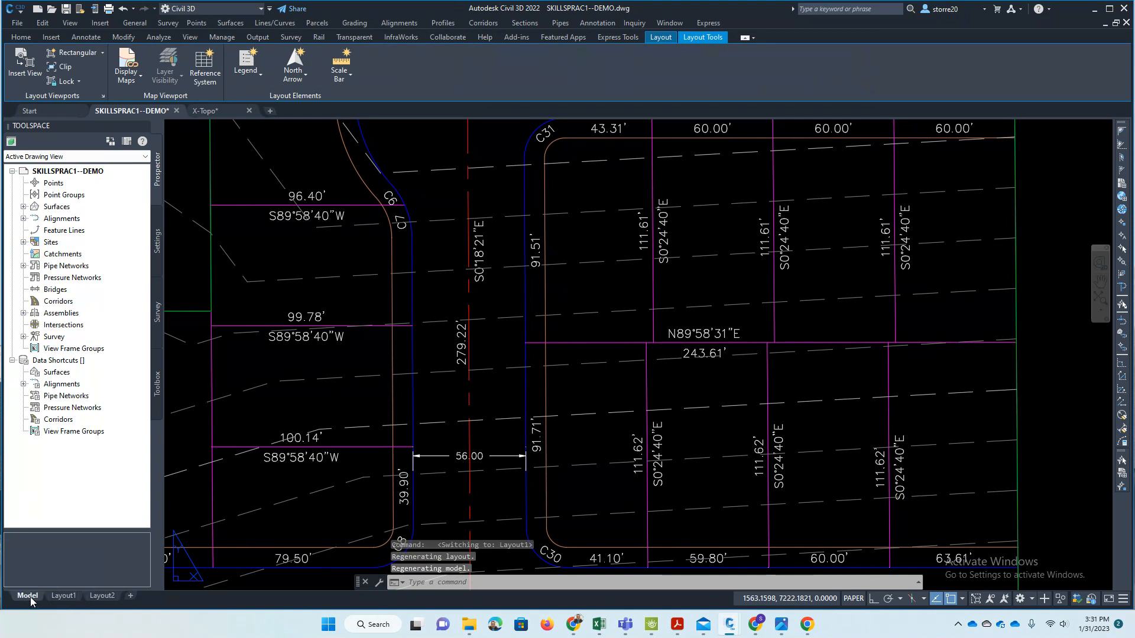
left_click(29, 596)
- Examine the contours across the whole site and the labelled contours in the X-Topo drawing, returning to SKILLSPRAC1--DEMO
scroll(676, 412, "up", 8)
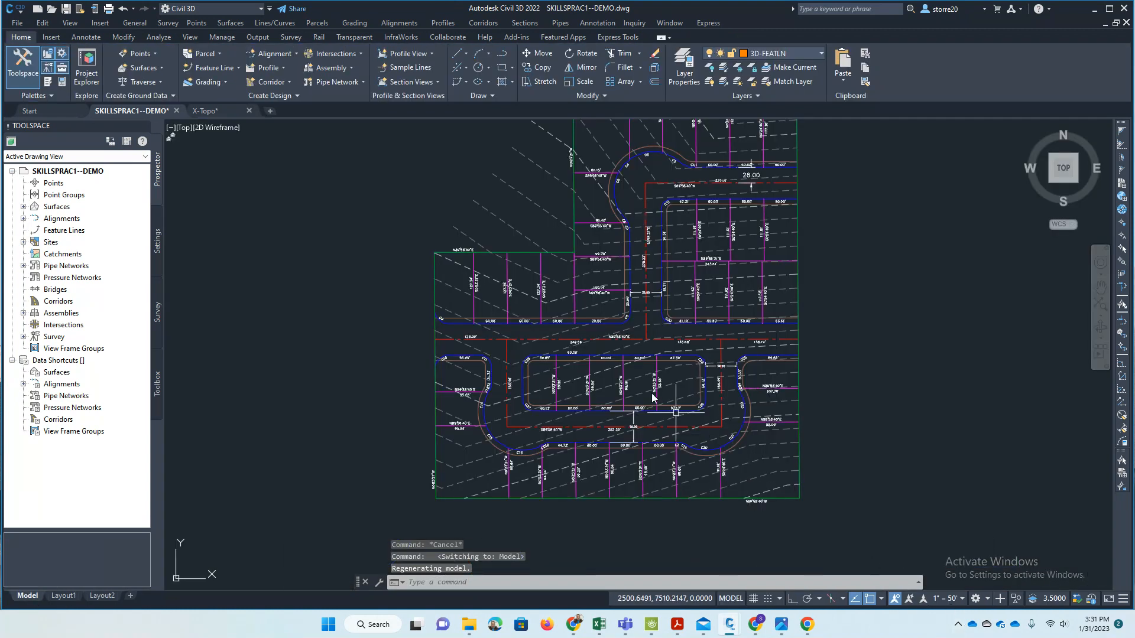
scroll(633, 355, "down", 2)
scroll(621, 414, "down", 6)
scroll(667, 349, "up", 2)
scroll(632, 308, "down", 2)
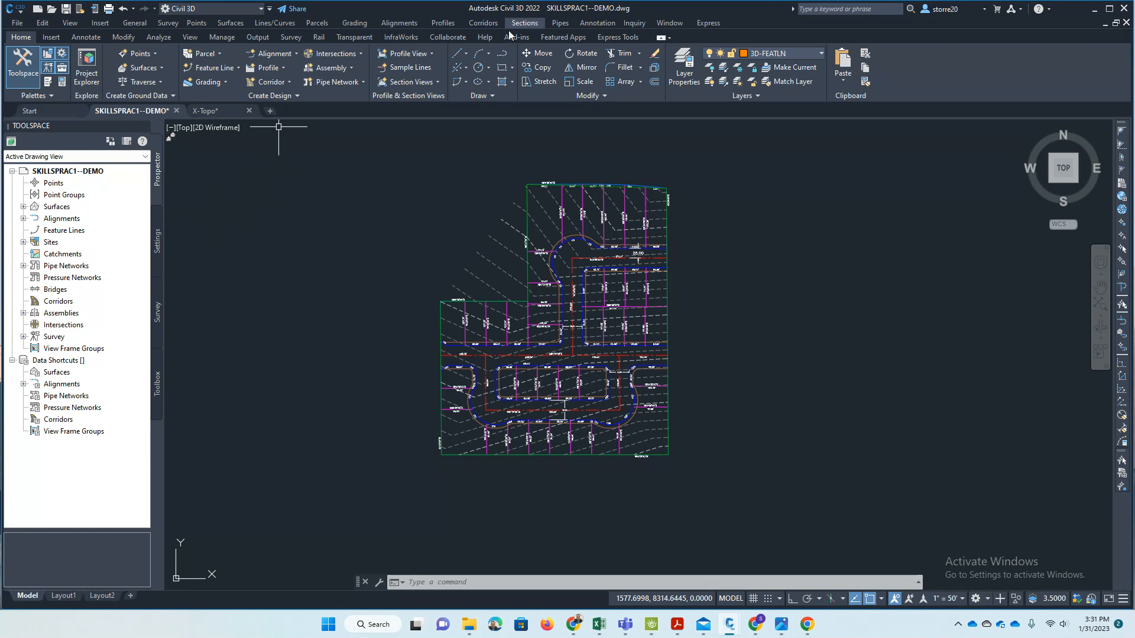
left_click(229, 114)
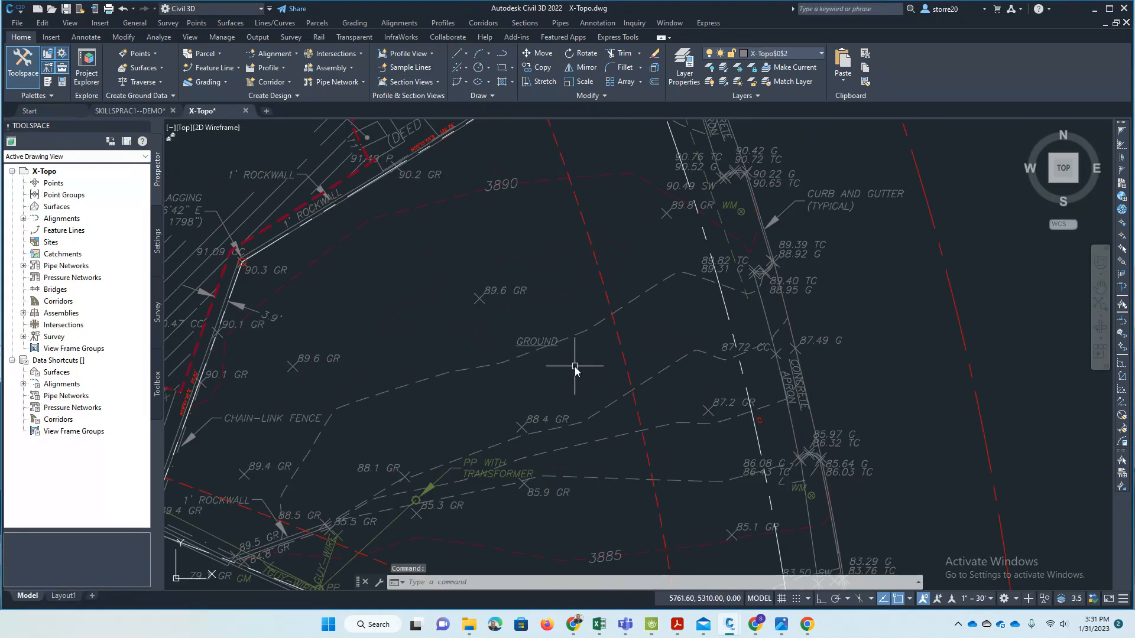
left_click(129, 111)
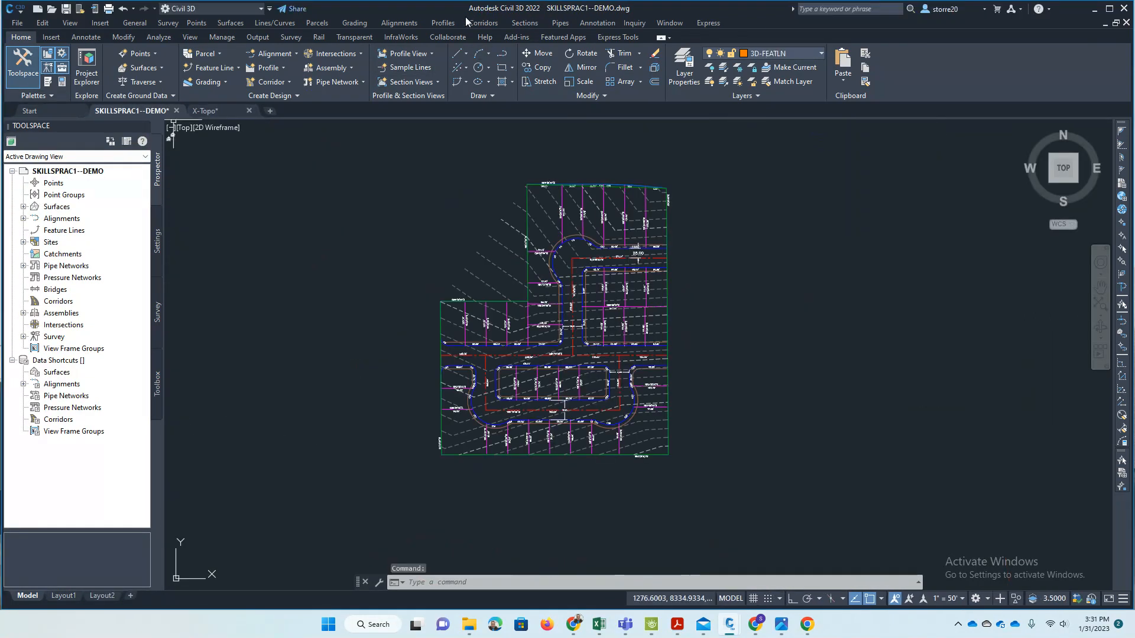
- Label multiple contours at a 500 interval along a line from south of the site to beyond its northwest corner
left_click(230, 23)
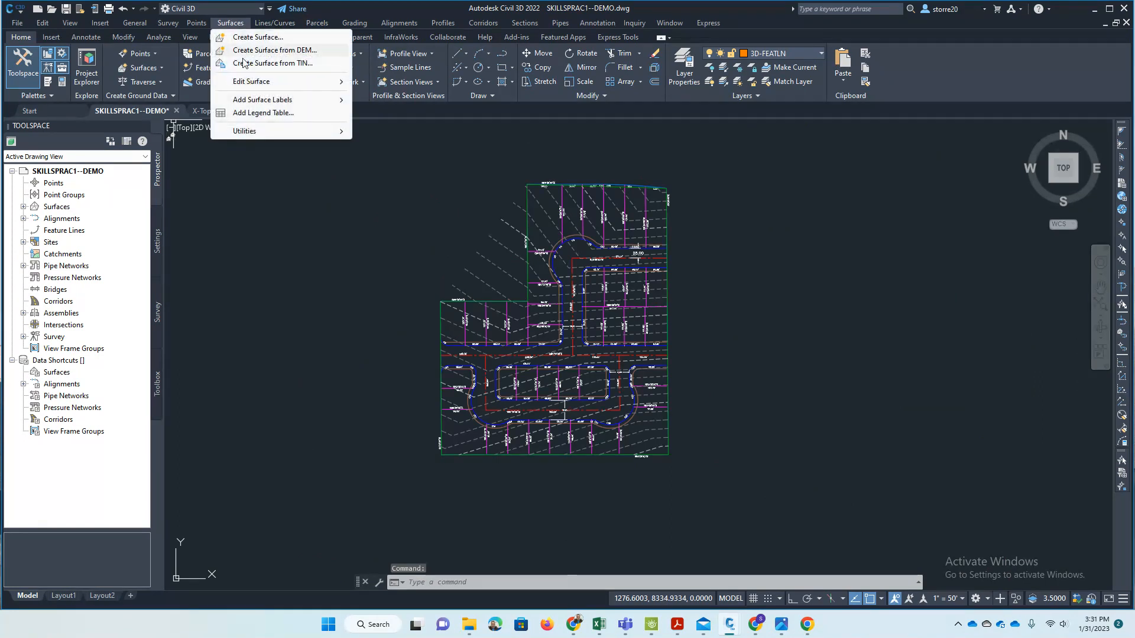
mouse_move(269, 104)
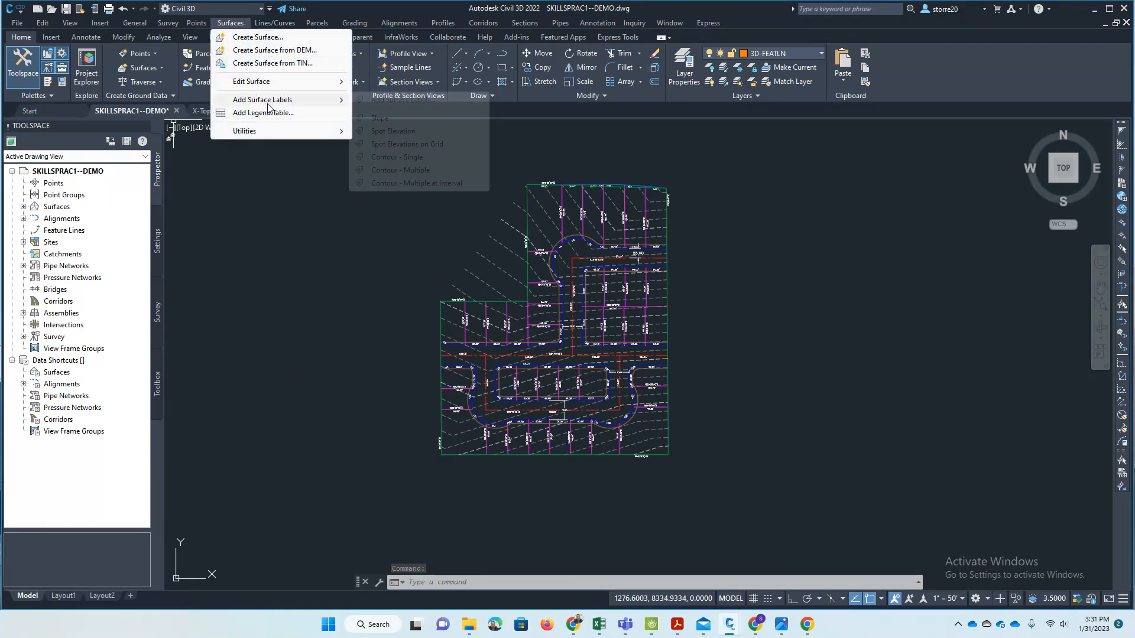
left_click(437, 184)
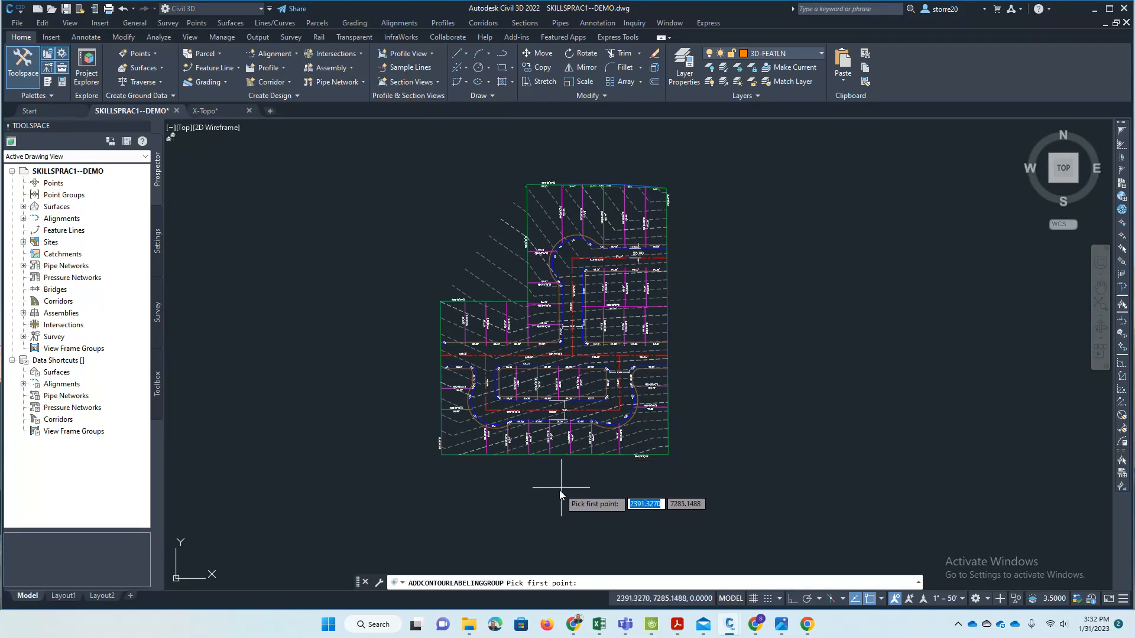
left_click(627, 503)
left_click(512, 147)
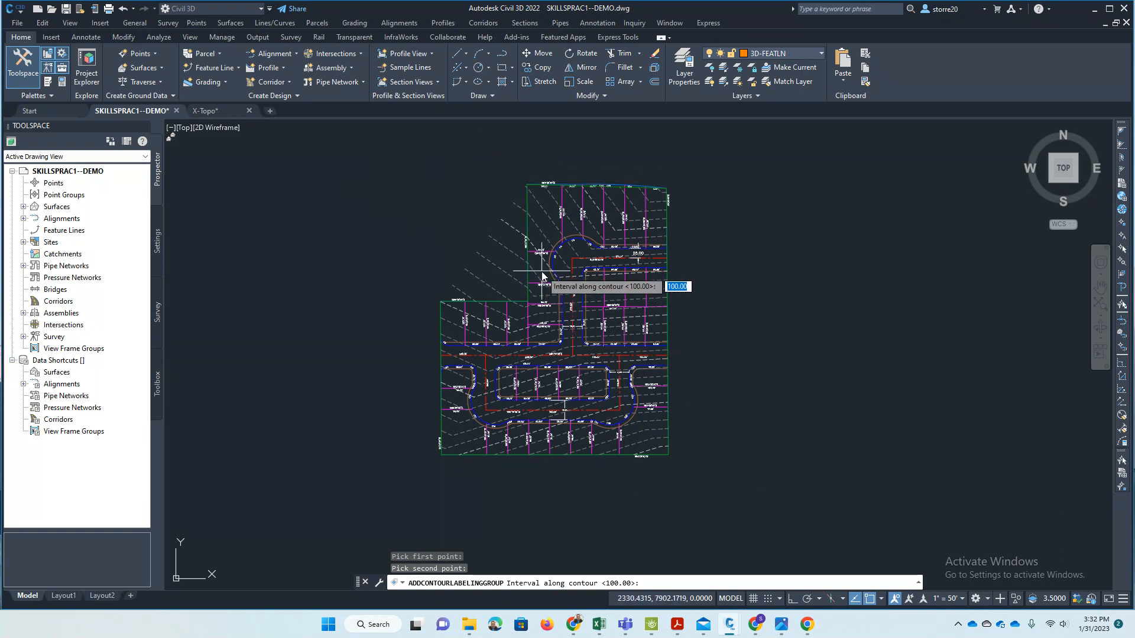
scroll(542, 275, "up", 2)
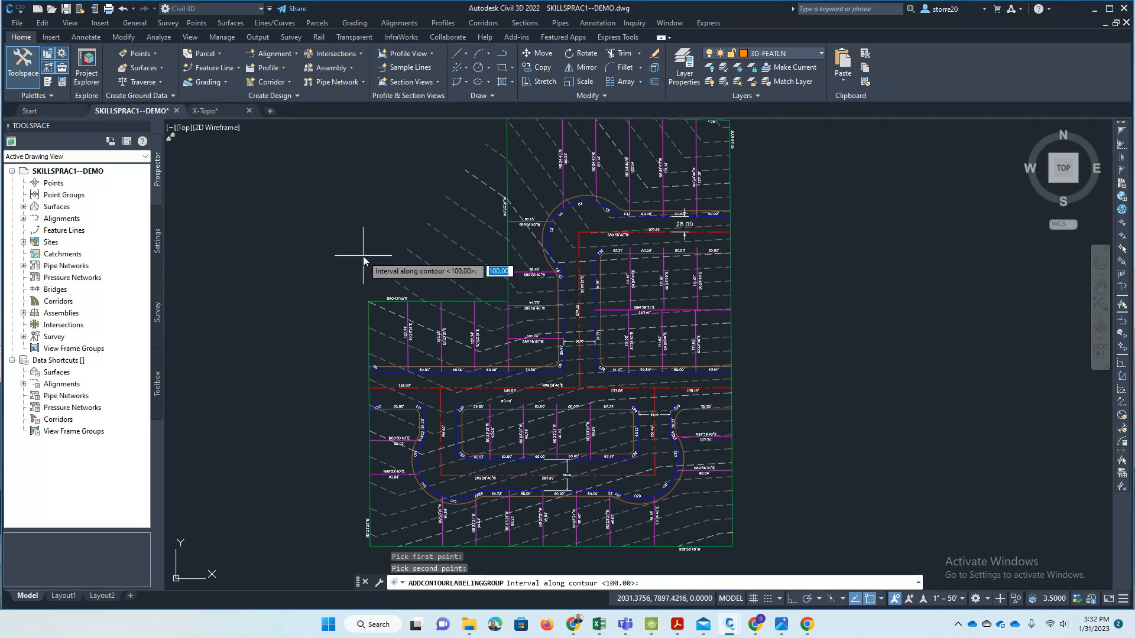
type("500")
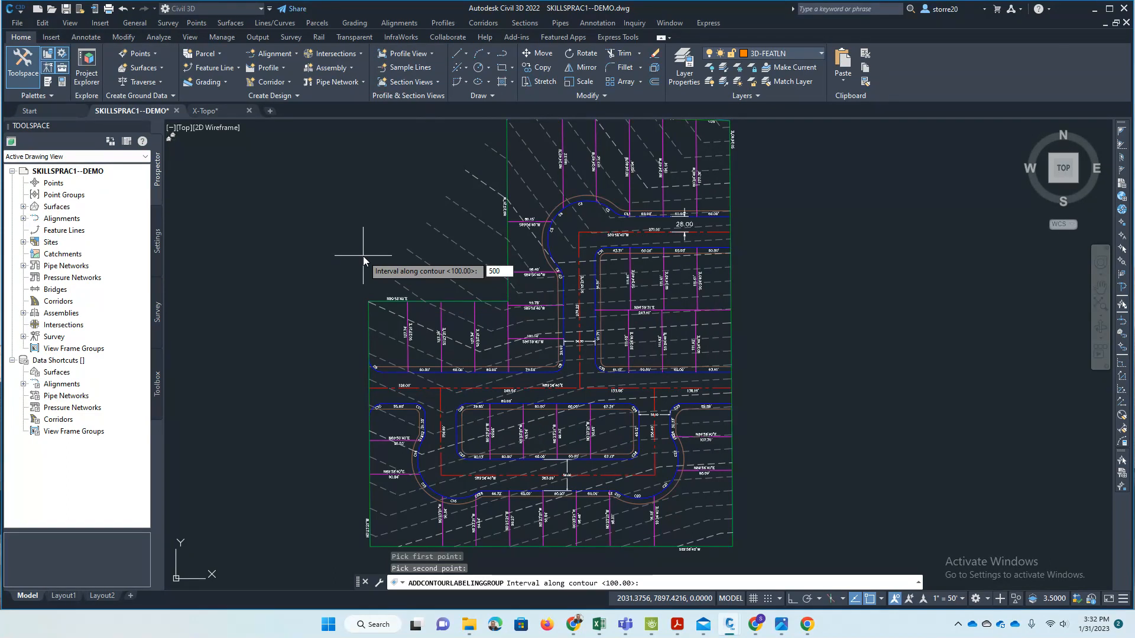
key("Return")
- Inspect the contour labels along the diagonal label line and erase that contour label group
scroll(624, 473, "up", 4)
scroll(624, 472, "down", 2)
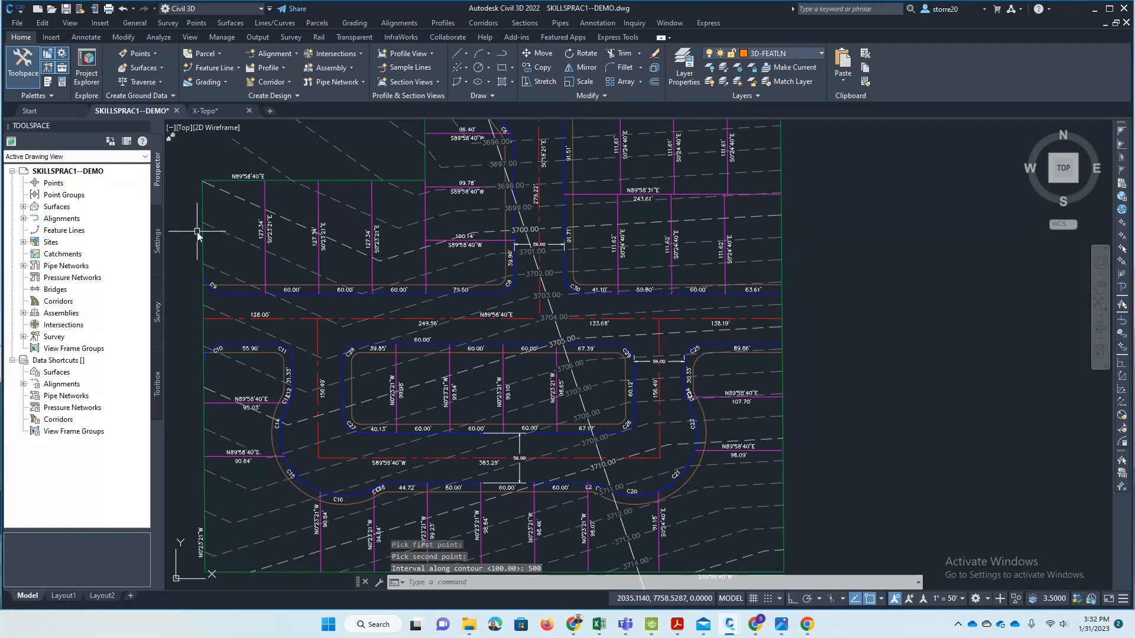
scroll(464, 387, "down", 2)
scroll(408, 272, "up", 2)
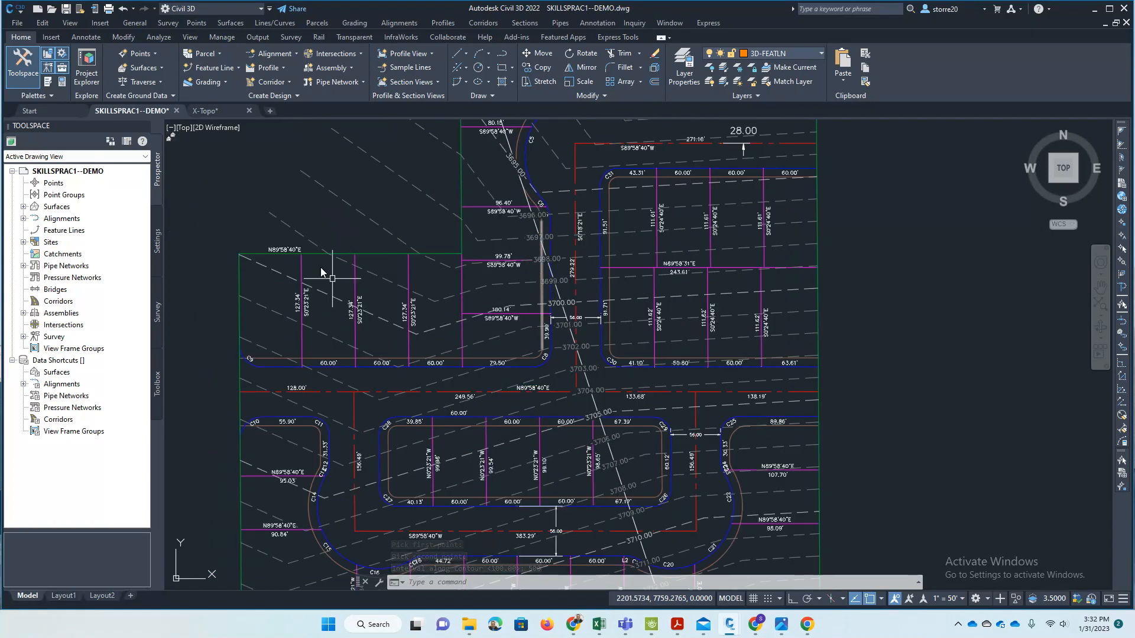
scroll(722, 254, "down", 2)
scroll(733, 258, "up", 4)
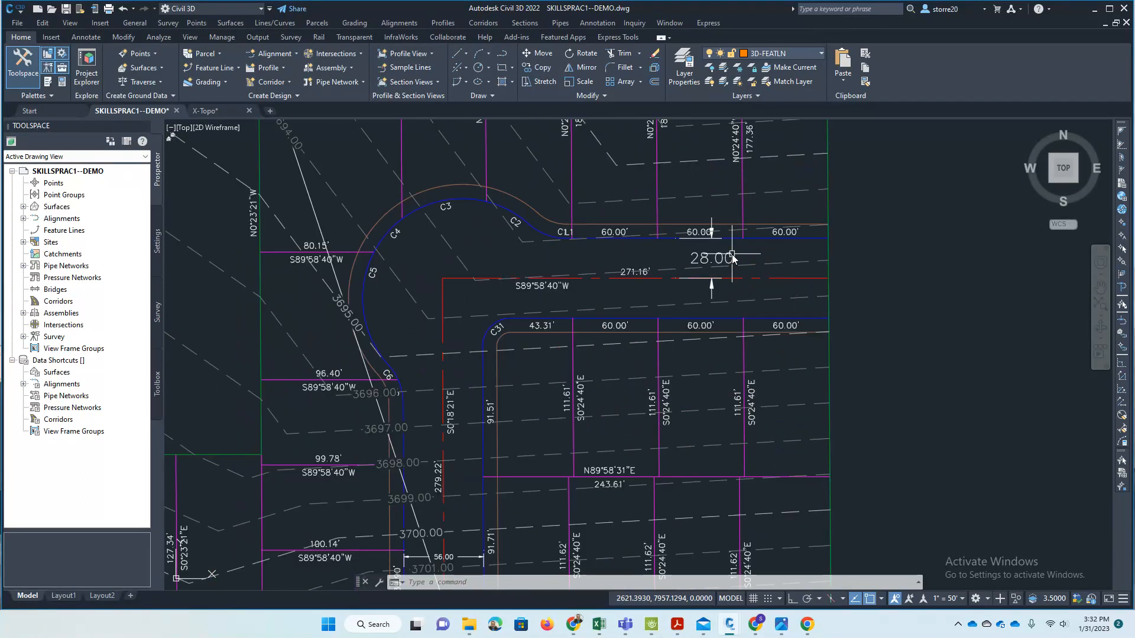
scroll(410, 390, "down", 4)
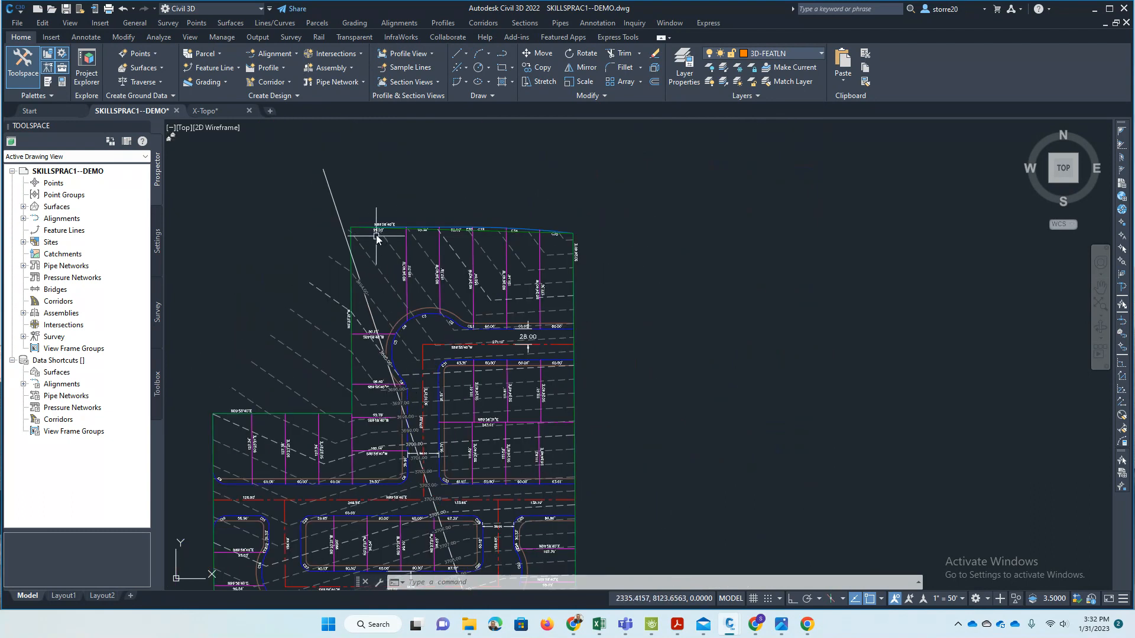
left_click(347, 208)
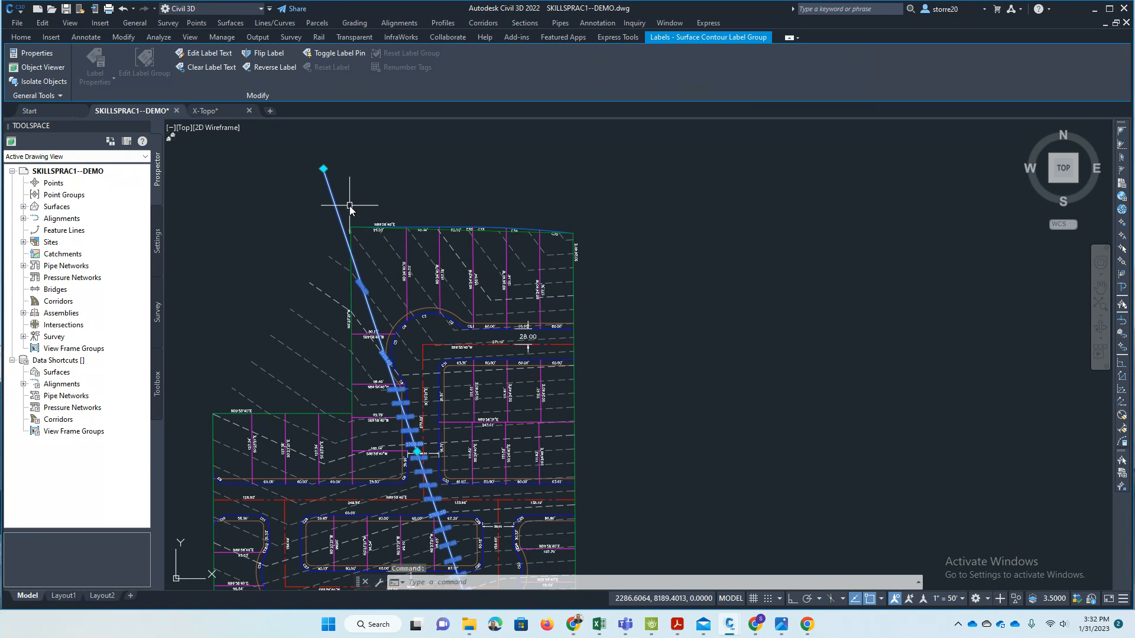
type("e")
key("Return")
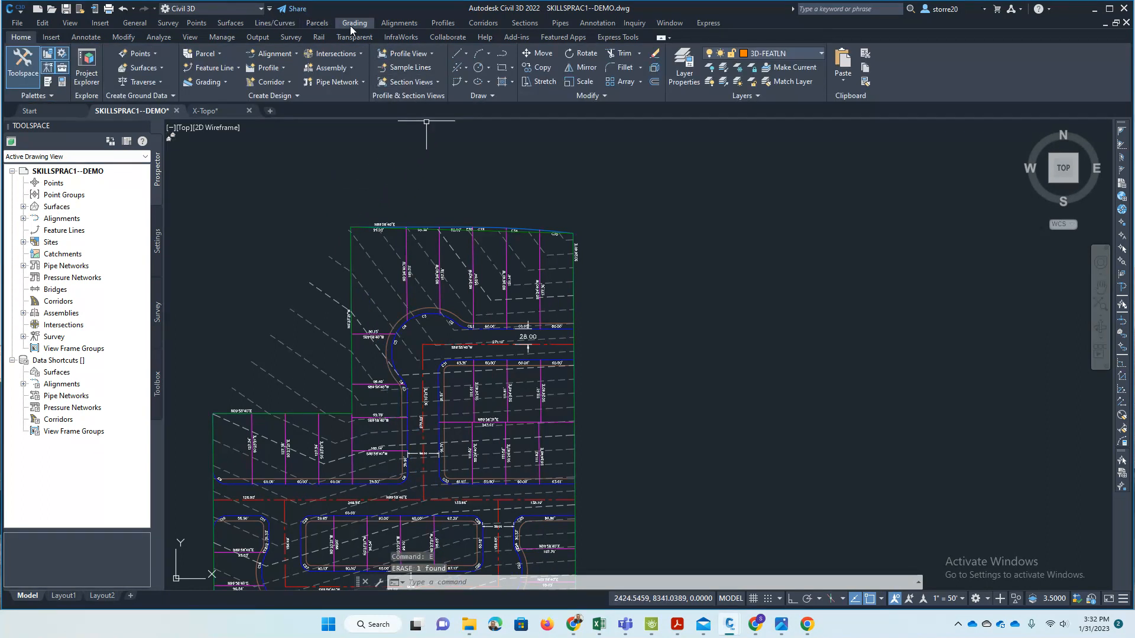
- Label multiple contours at a 250 interval along a line from the site's northeast corner to below its south boundary
left_click(230, 23)
mouse_move(270, 81)
mouse_move(274, 101)
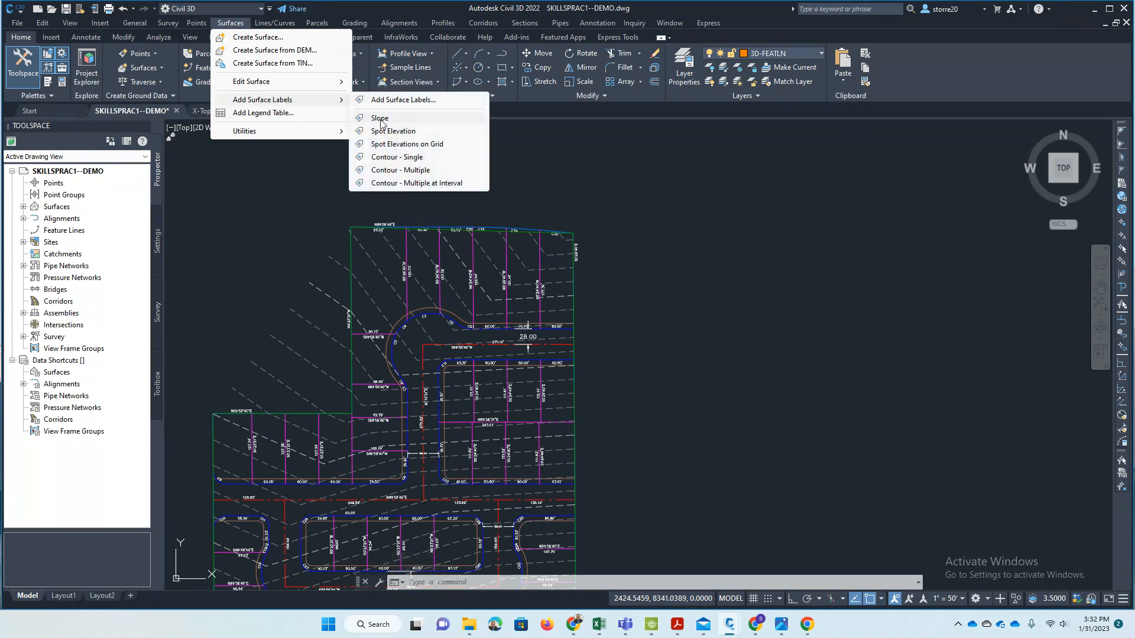
left_click(408, 176)
scroll(509, 178, "down", 2)
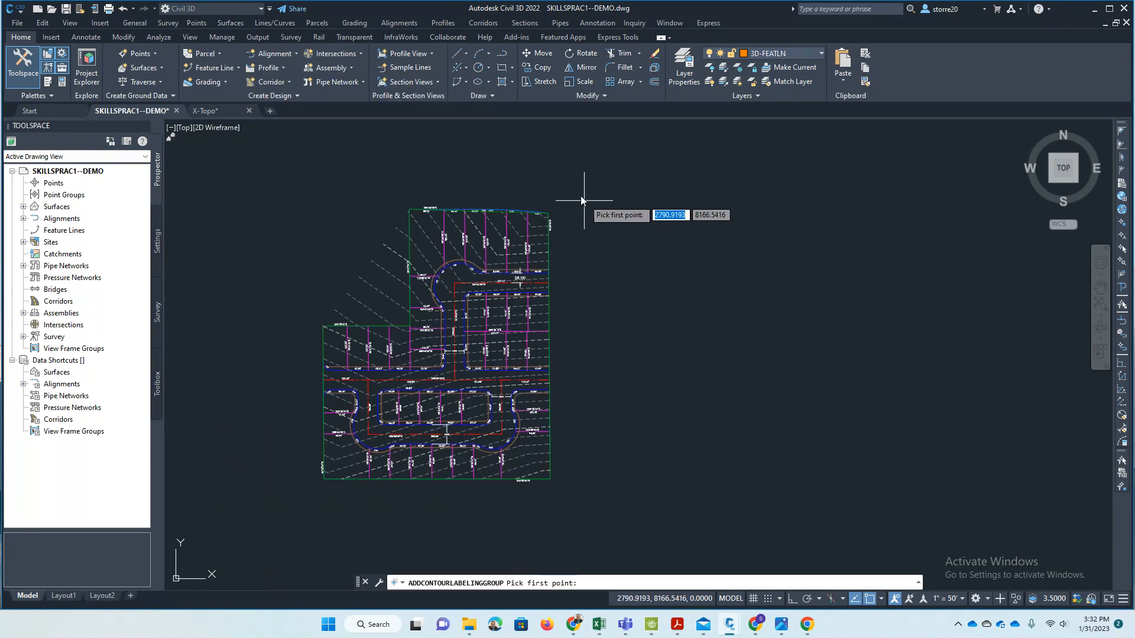
left_click(547, 191)
left_click(424, 490)
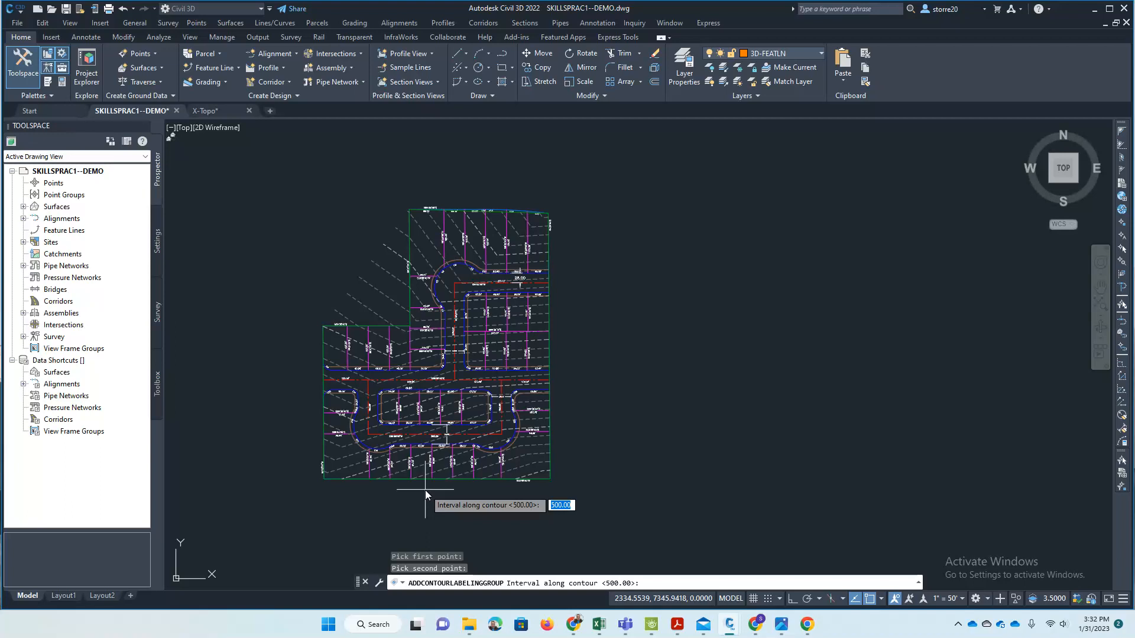
type("250")
key("Return")
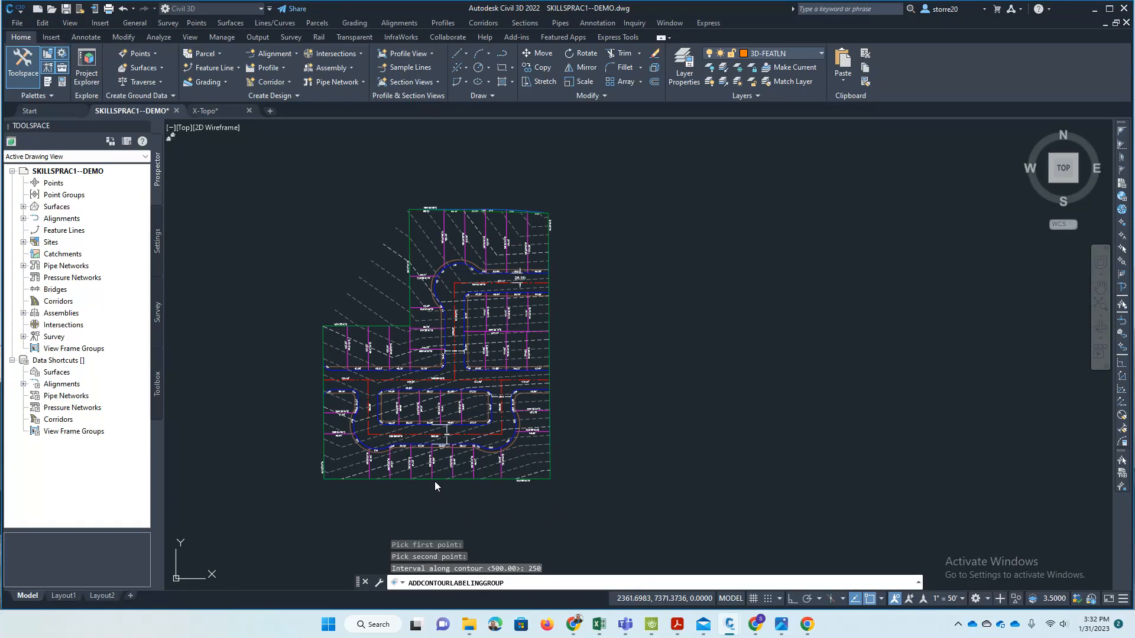
- Examine the elevation labels across the lots and close up on the 3700 contour beside the 56.00 street dimension
scroll(520, 388, "up", 5)
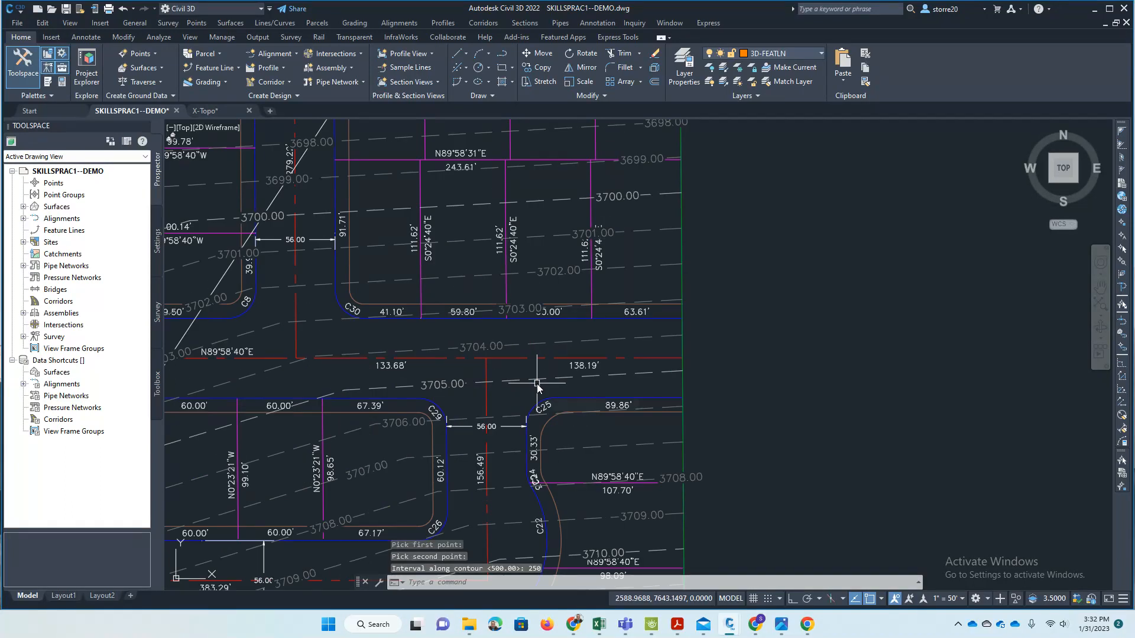
scroll(537, 387, "down", 3)
scroll(467, 331, "up", 4)
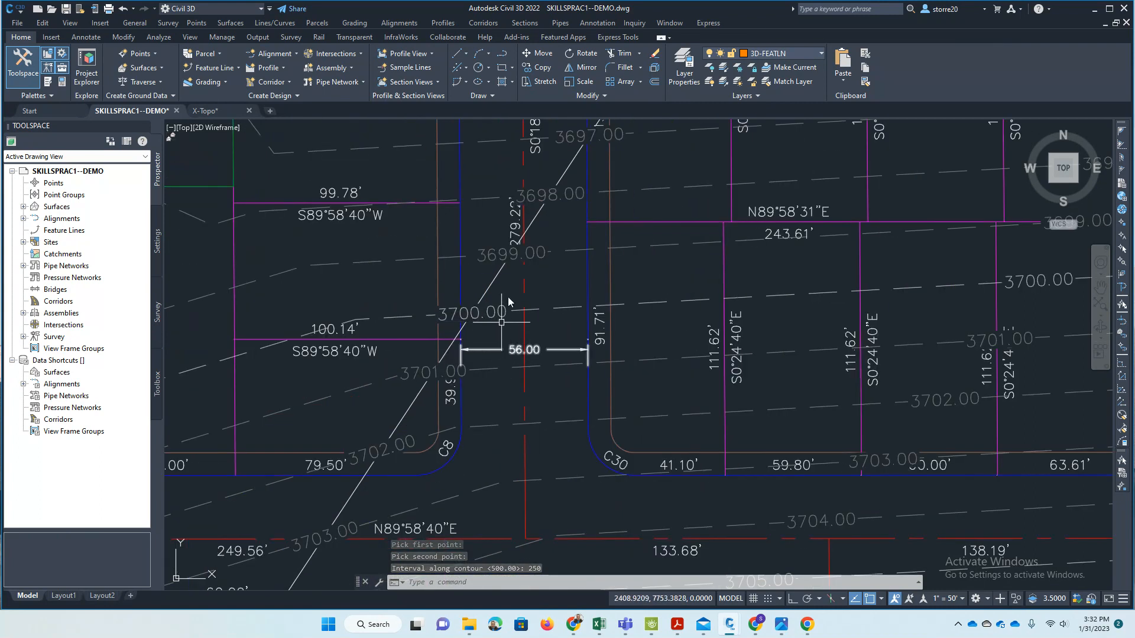
scroll(517, 270, "up", 5)
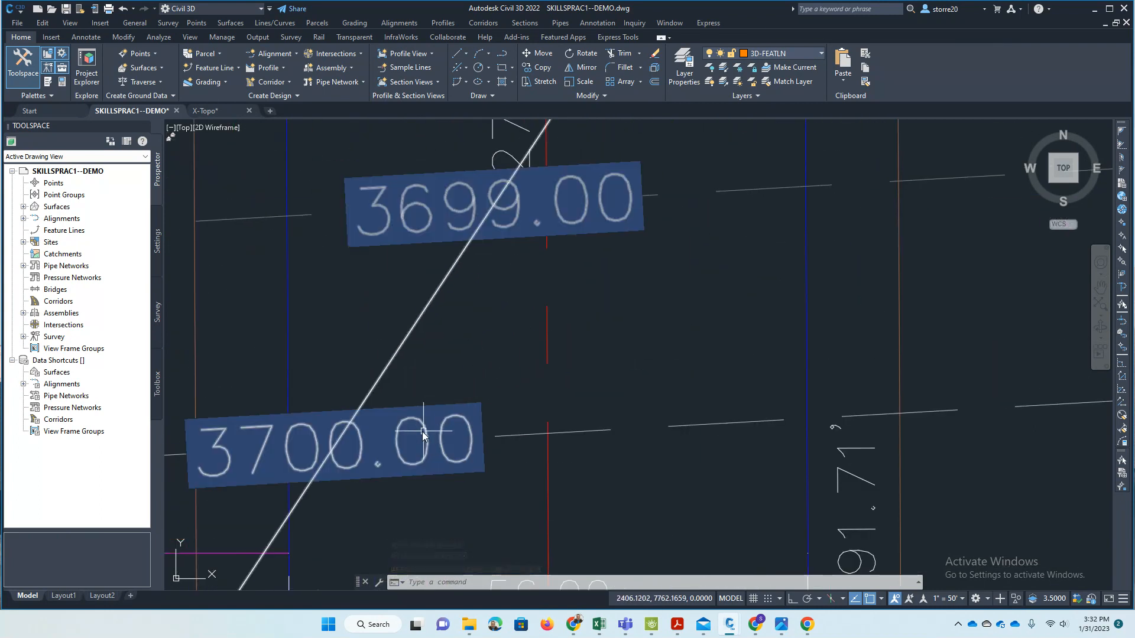
scroll(456, 446, "down", 3)
scroll(459, 416, "up", 4)
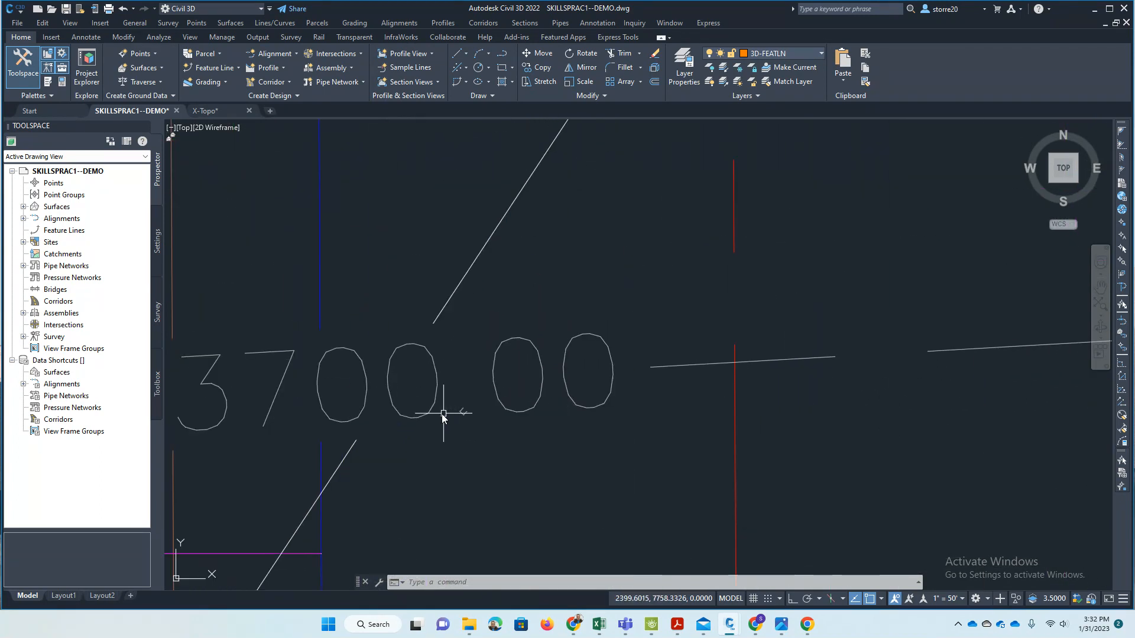
- Expand the surface contour label styles in the drawing settings
left_click(157, 234)
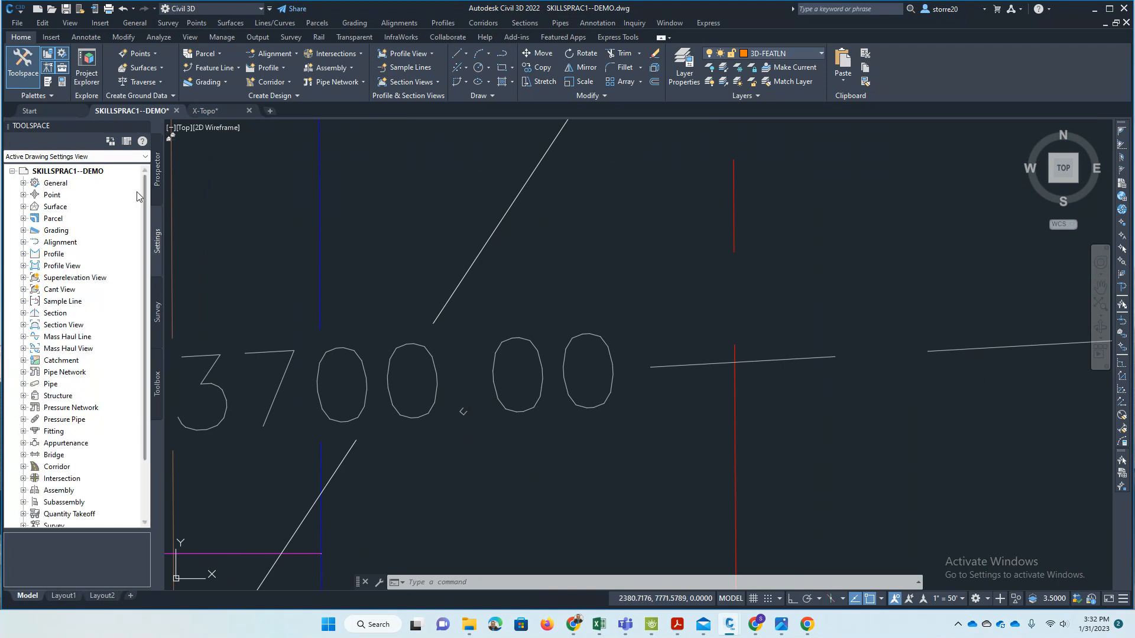
left_click(23, 206)
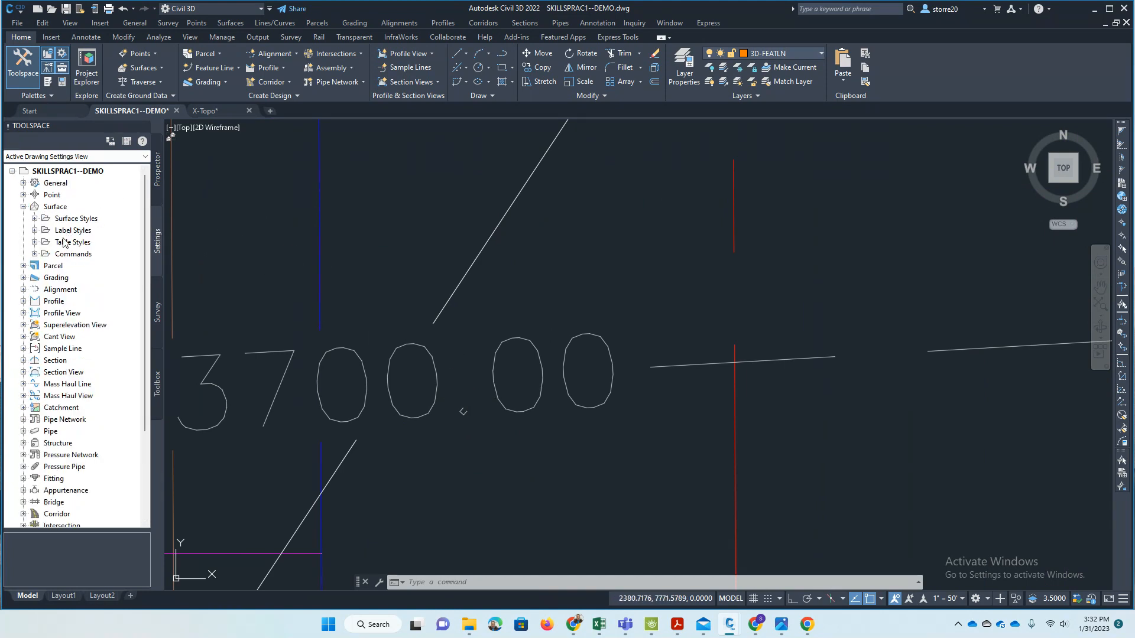
left_click(35, 219)
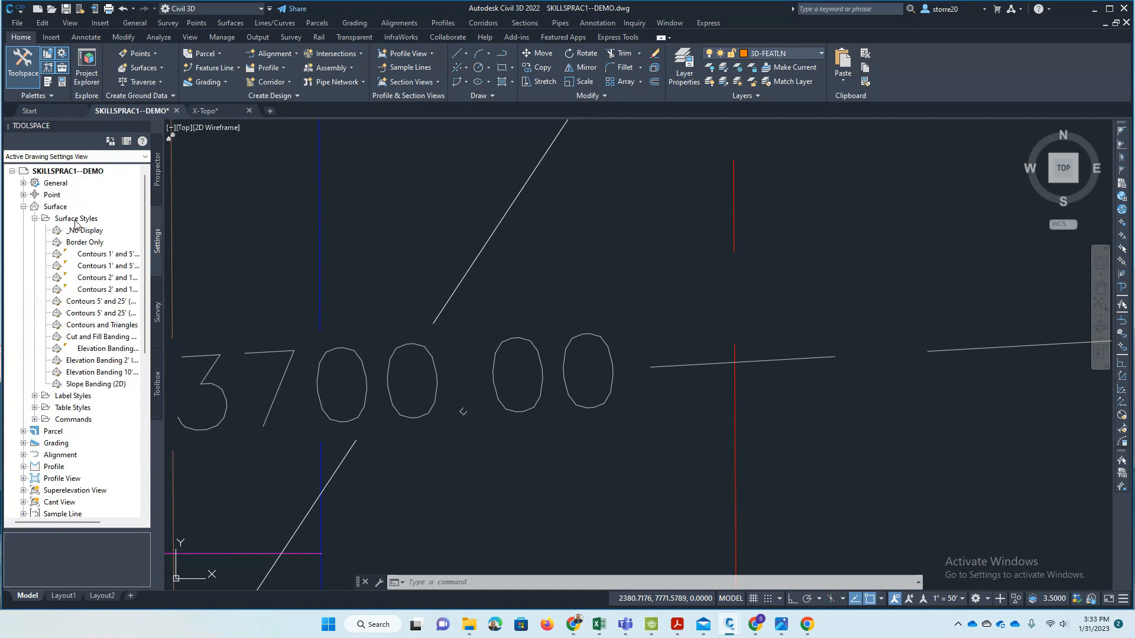
left_click(34, 219)
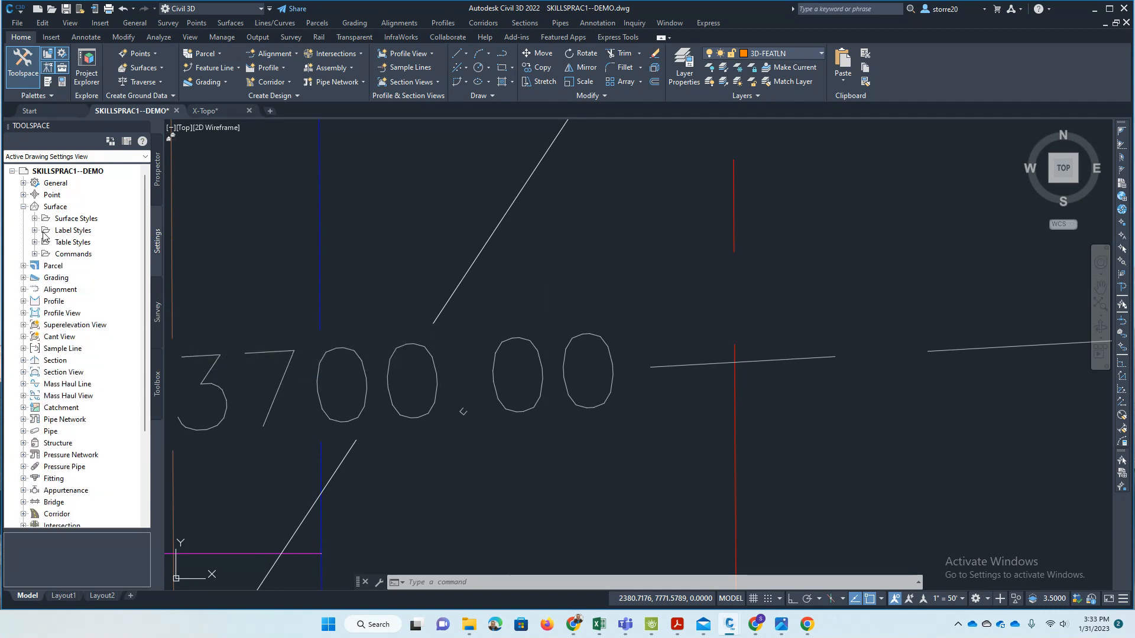
left_click(35, 230)
left_click(46, 242)
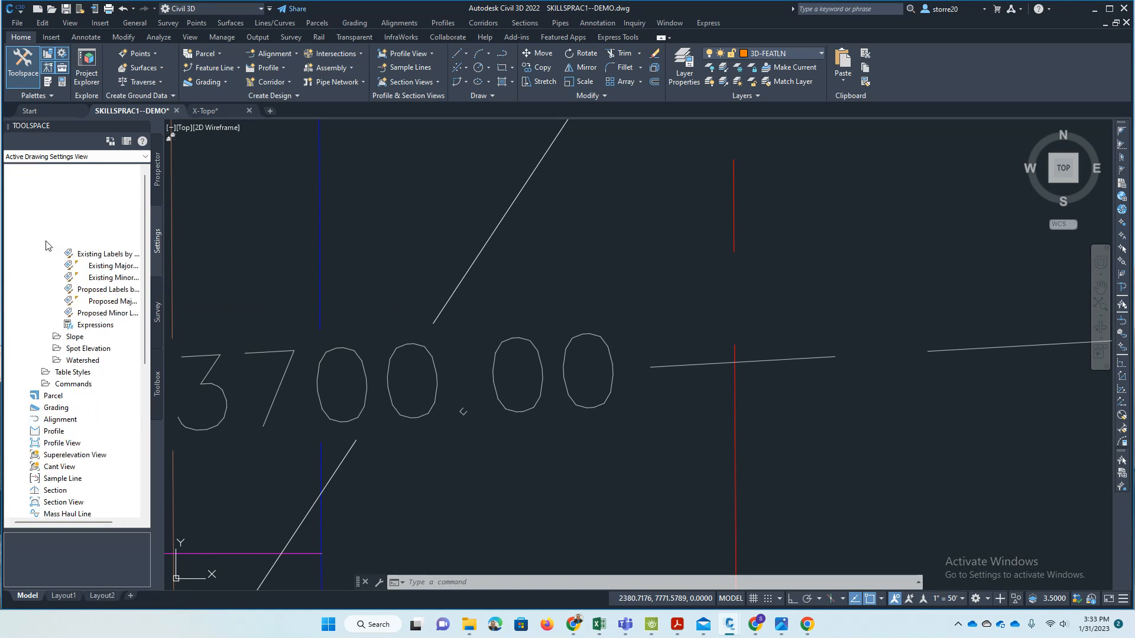
- Open the properties of the contour label group through the 3700 contour and check its assigned major and minor label styles
left_click(254, 360)
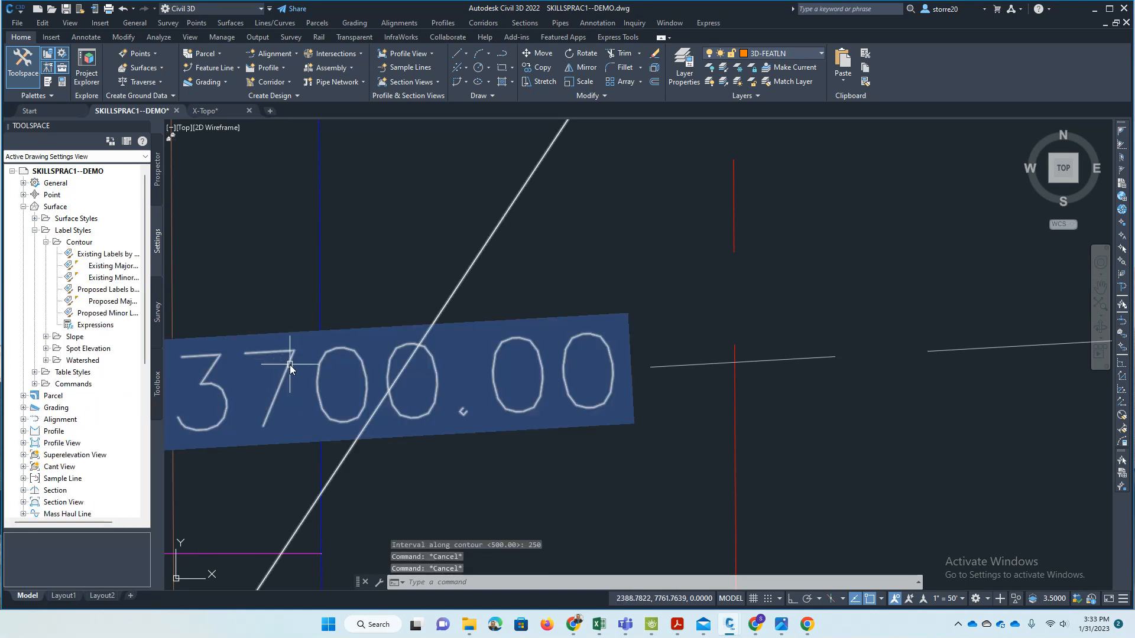
scroll(467, 254, "down", 1)
type("r")
key("Return")
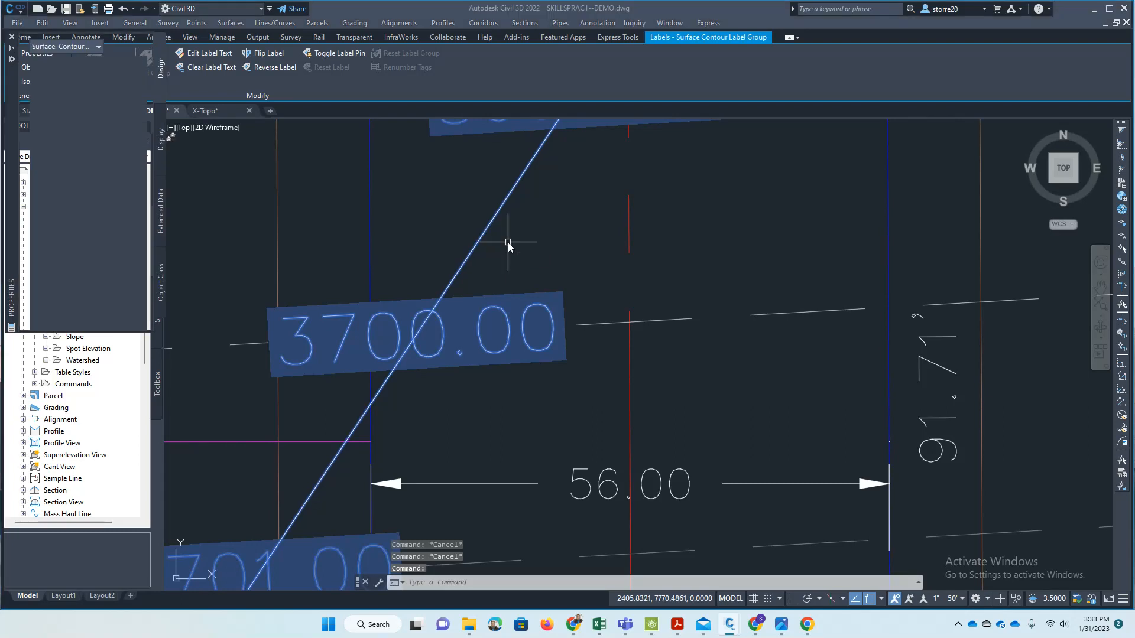
left_click_drag(13, 90, 361, 121)
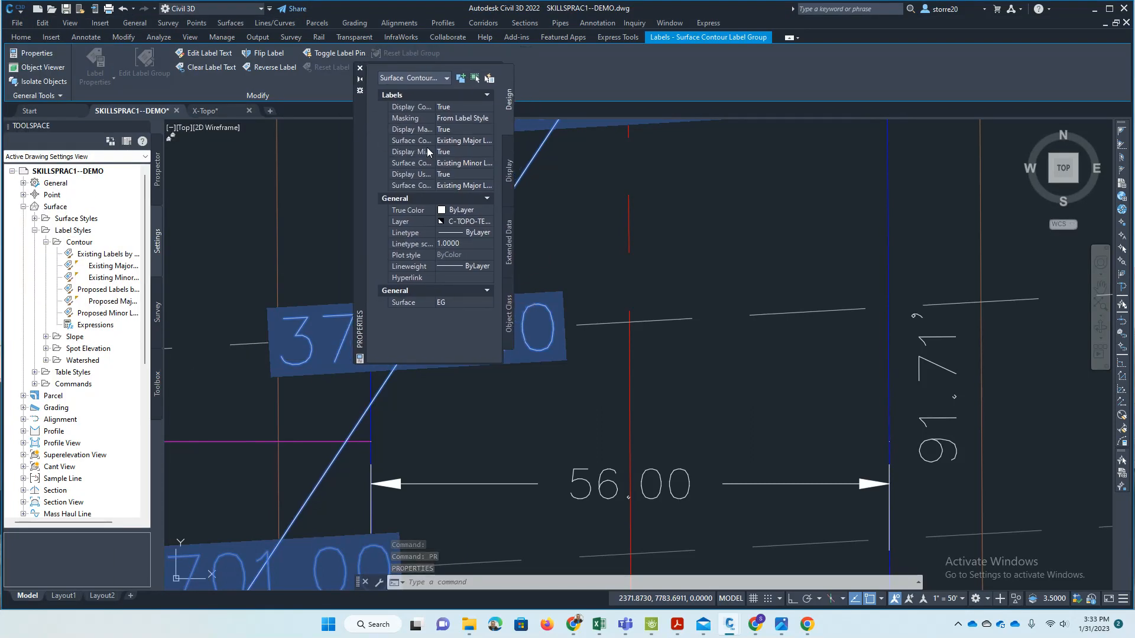
left_click(473, 163)
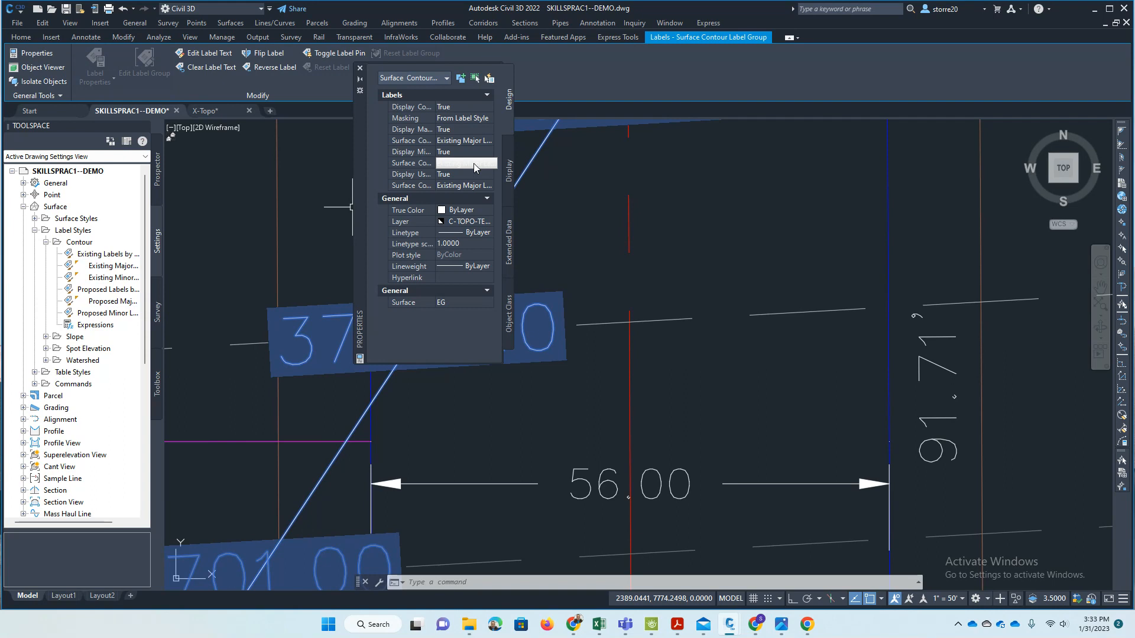
- Edit the Existing Major Labels contour style, replacing its Surface Elevation contents with the same field at a precision of 1
right_click(109, 270)
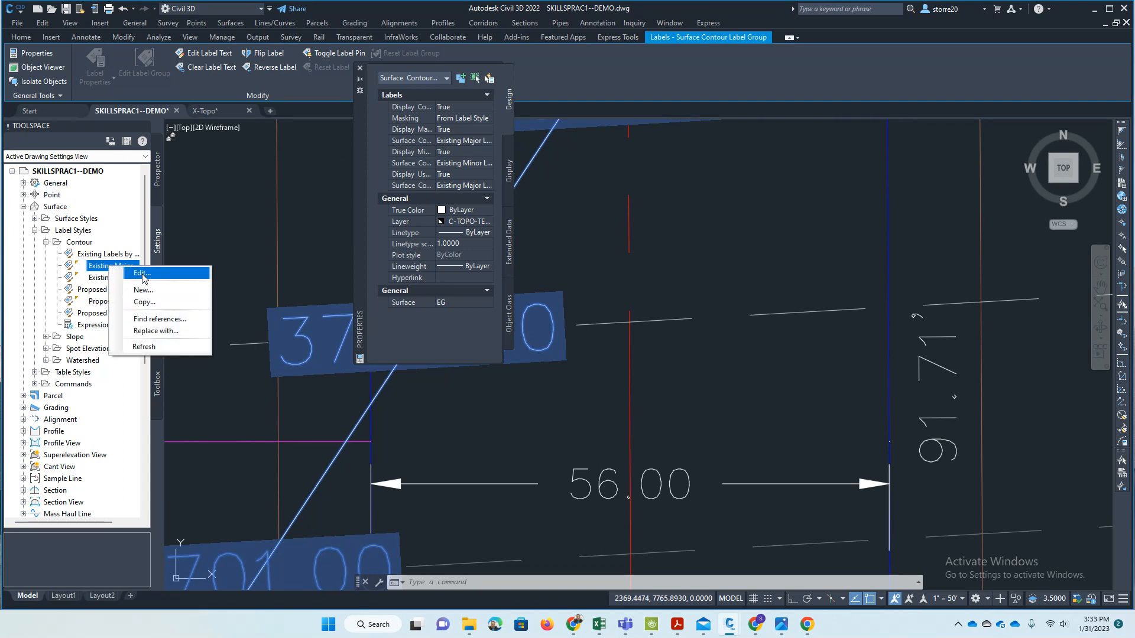
left_click(142, 274)
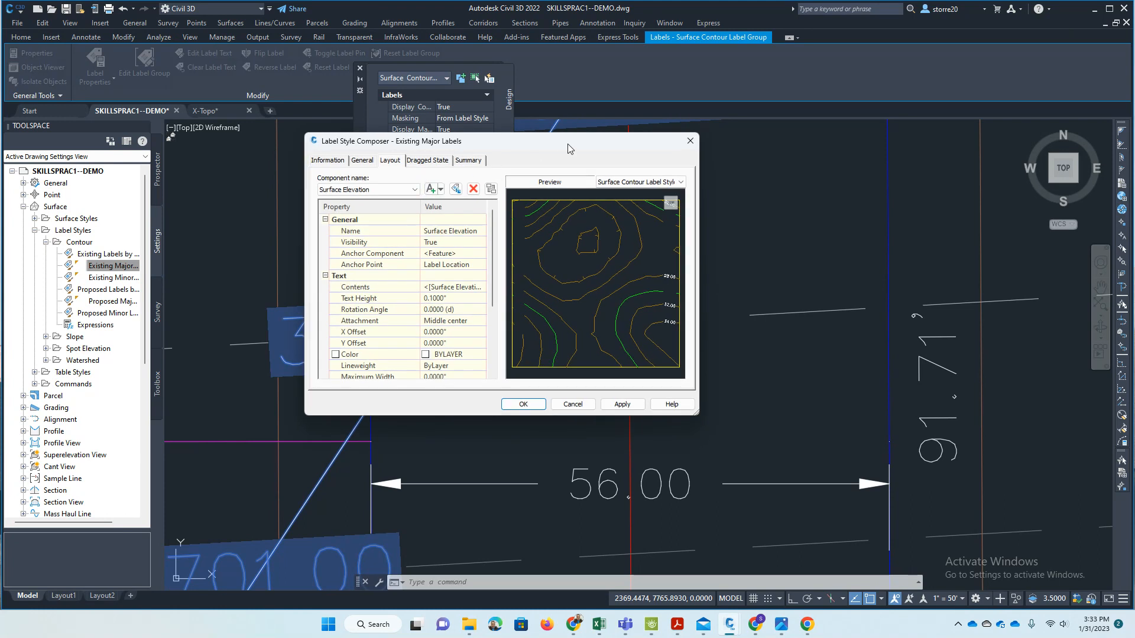
scroll(662, 320, "up", 5)
mouse_move(660, 314)
left_mouse_down()
mouse_move(529, 306)
mouse_move(578, 300)
mouse_move(651, 314)
left_mouse_up()
scroll(599, 292, "down", 5)
left_click(461, 288)
left_click(481, 287)
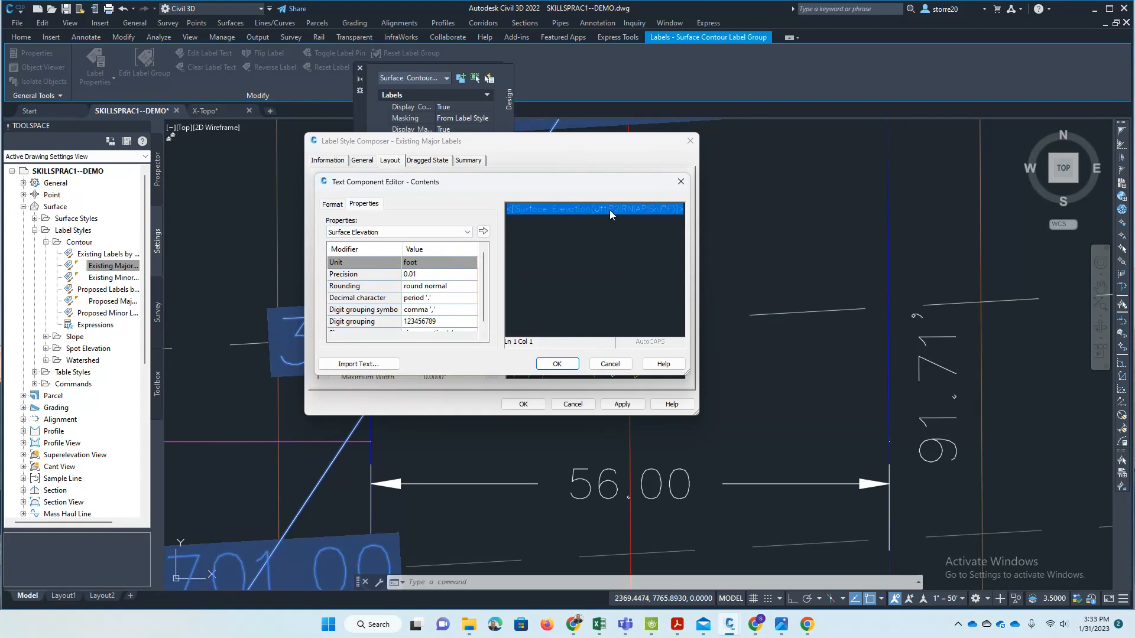
key("Delete")
left_click(450, 275)
left_click(450, 275)
left_click(438, 278)
left_click(483, 231)
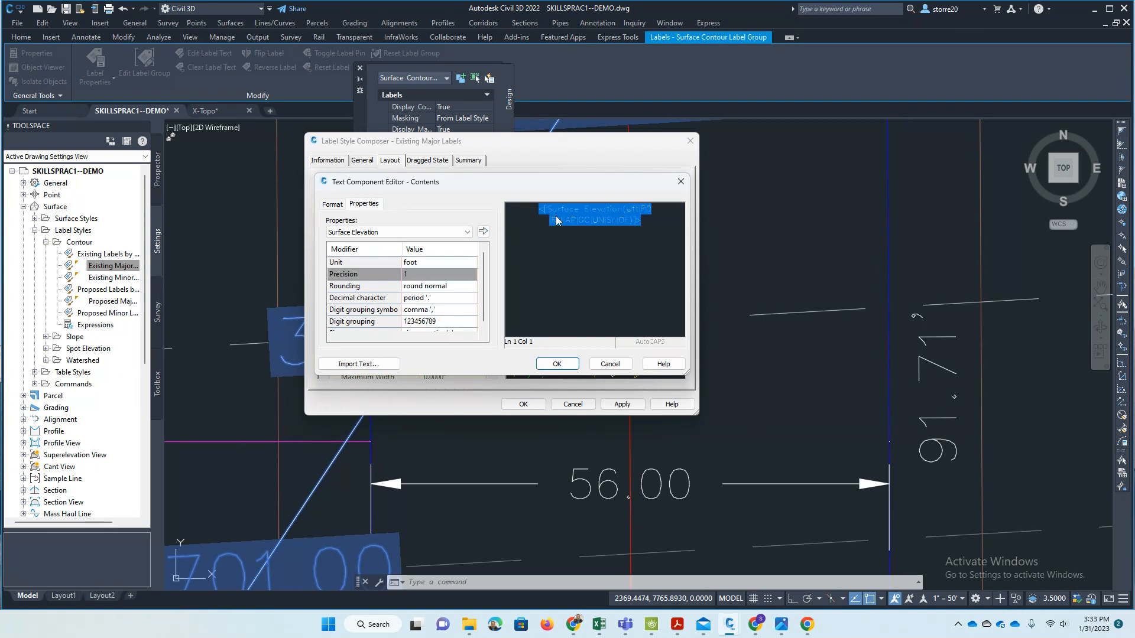
left_click(557, 364)
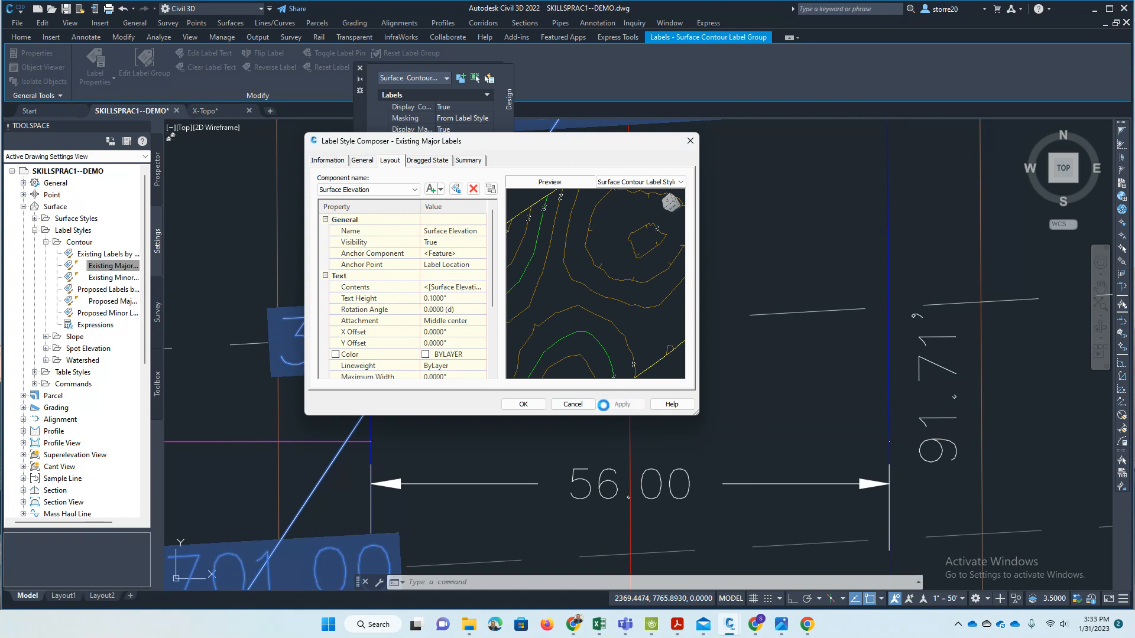
left_click(523, 404)
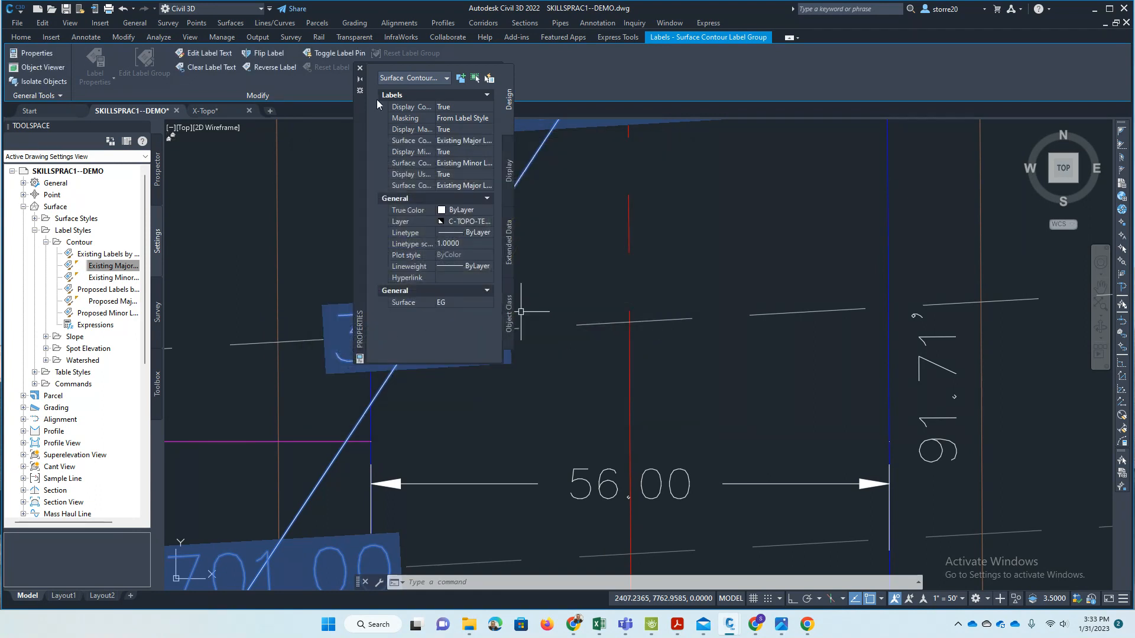
- Close the label group's properties and compare the 3700 contour label with the neighbouring minor contour labels
left_click(360, 69)
scroll(718, 303, "up", 2)
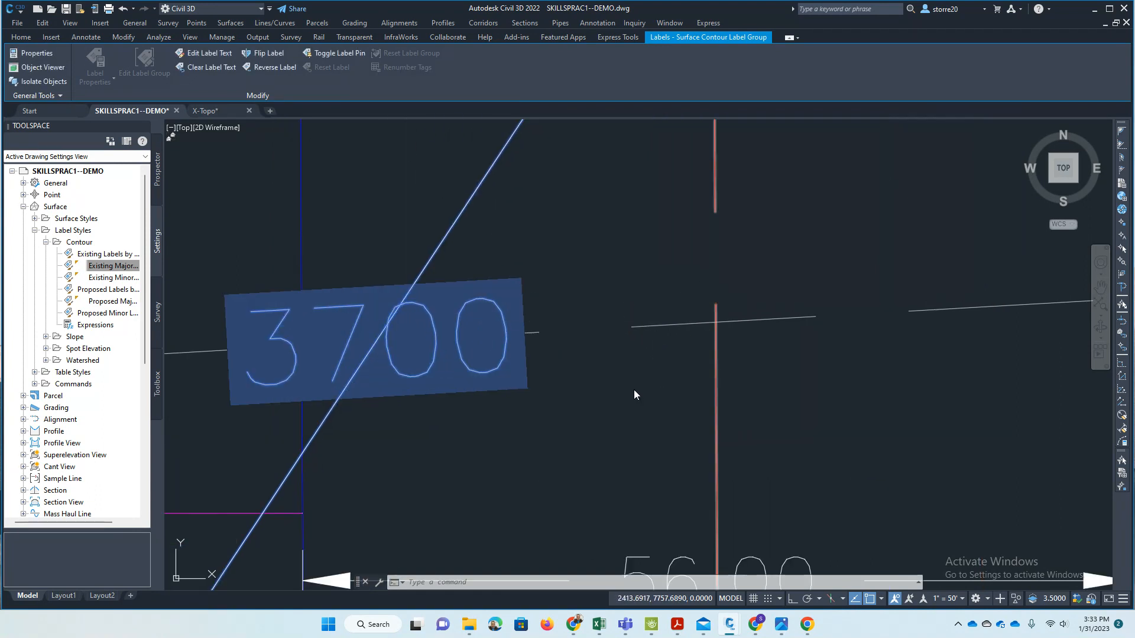
key("Escape")
scroll(633, 394, "down", 8)
scroll(609, 331, "up", 3)
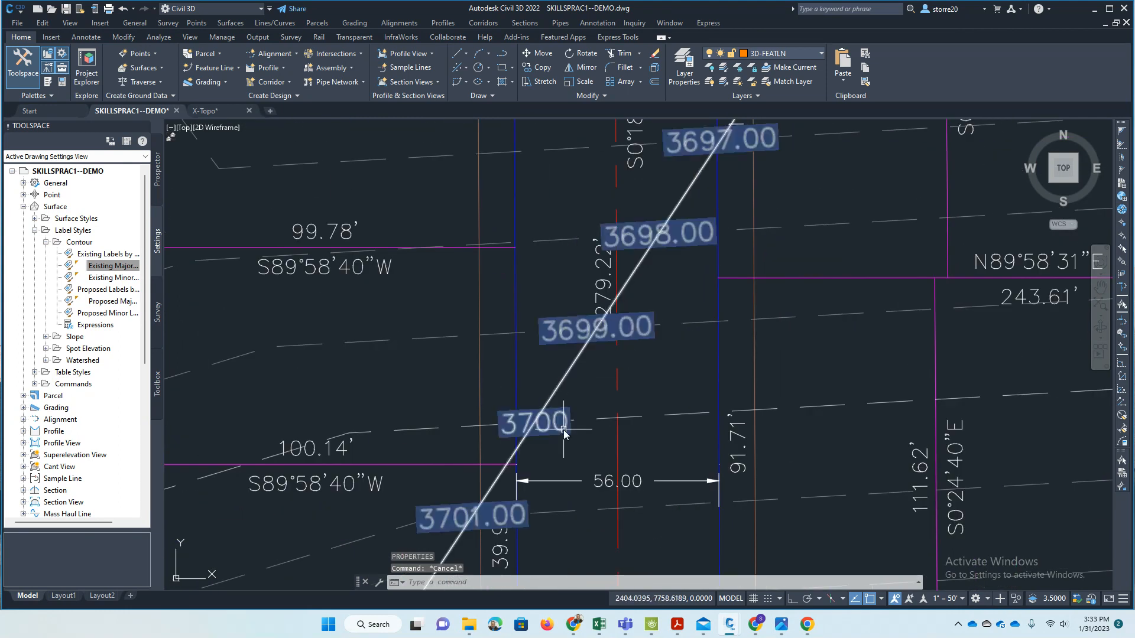
- Edit the Existing Minor Labels contour style, replacing its Surface Elevation contents with the same field at a precision of 1
right_click(115, 279)
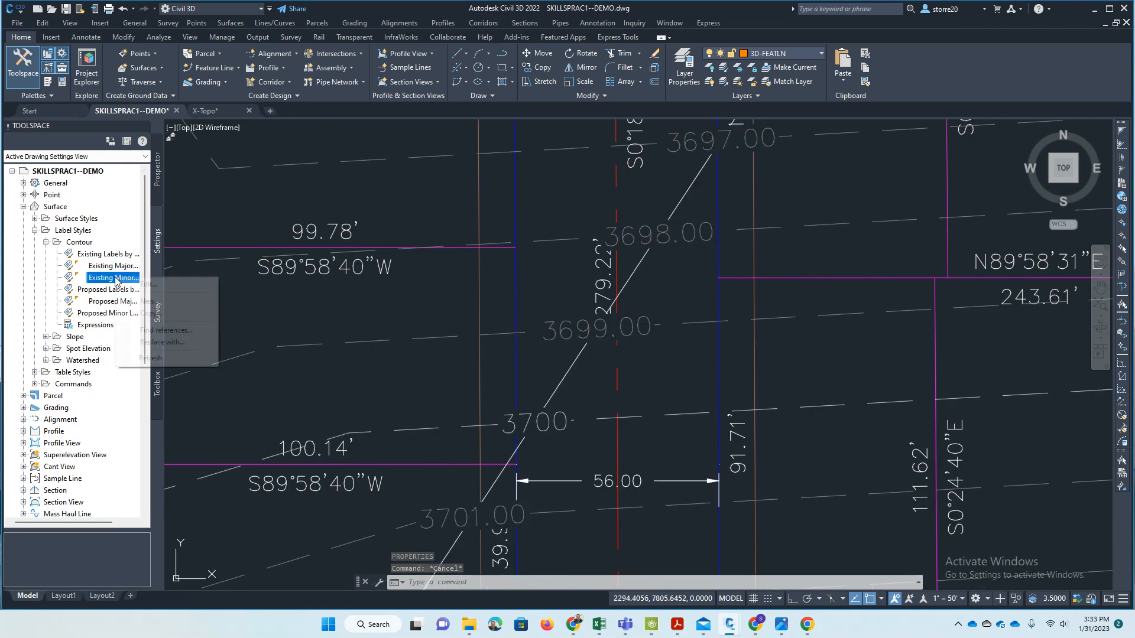
left_click(148, 284)
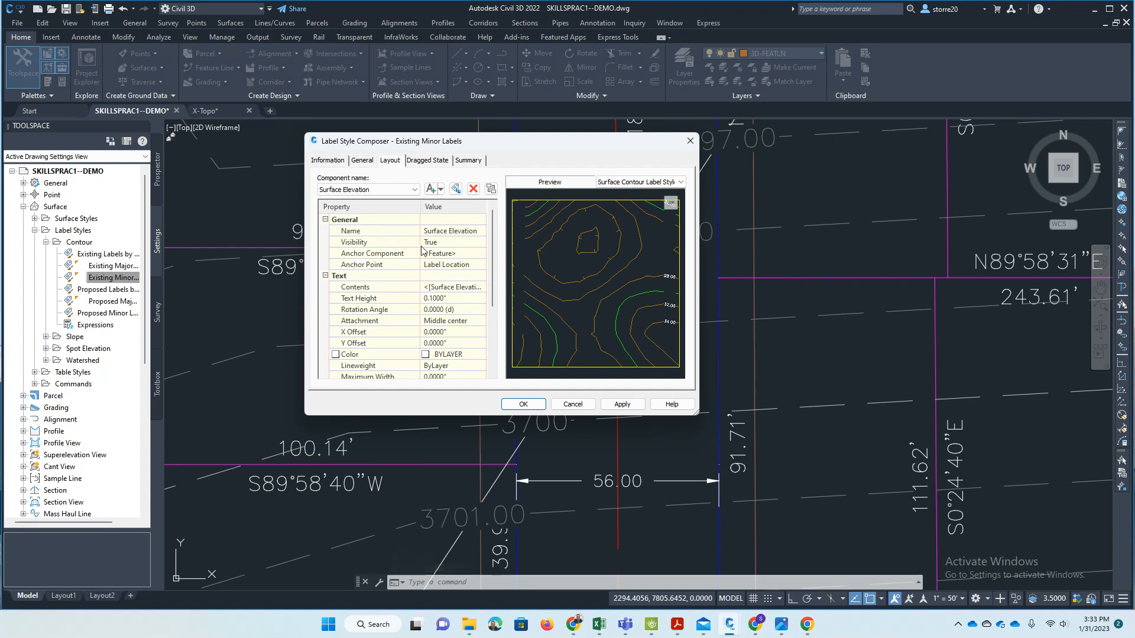
left_click(440, 287)
left_click(481, 287)
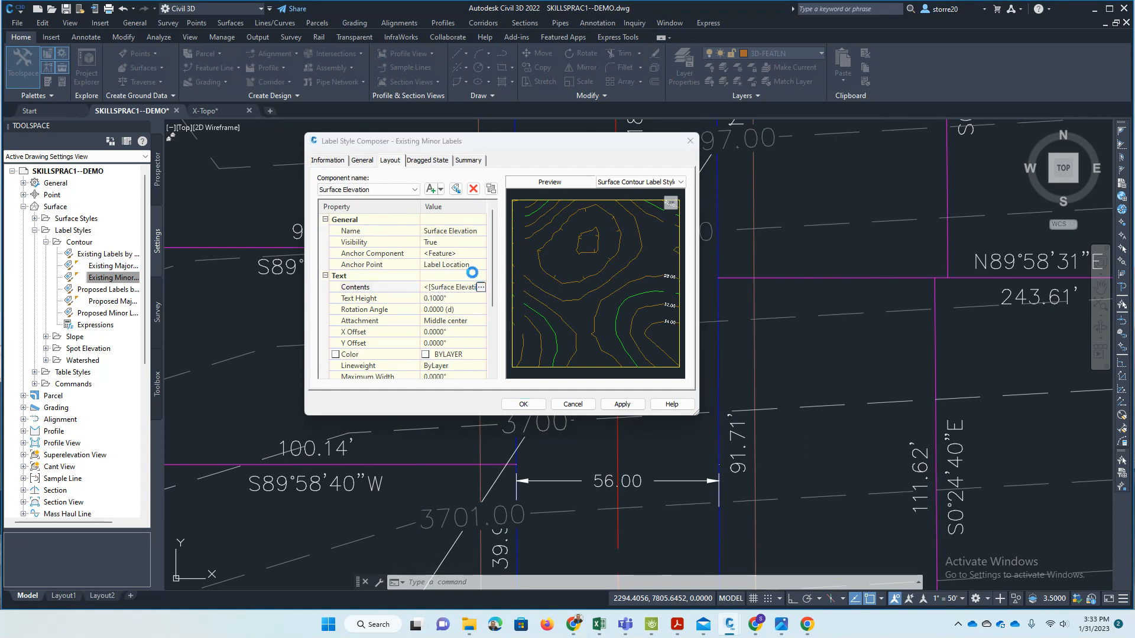
left_click(579, 215)
key("Delete")
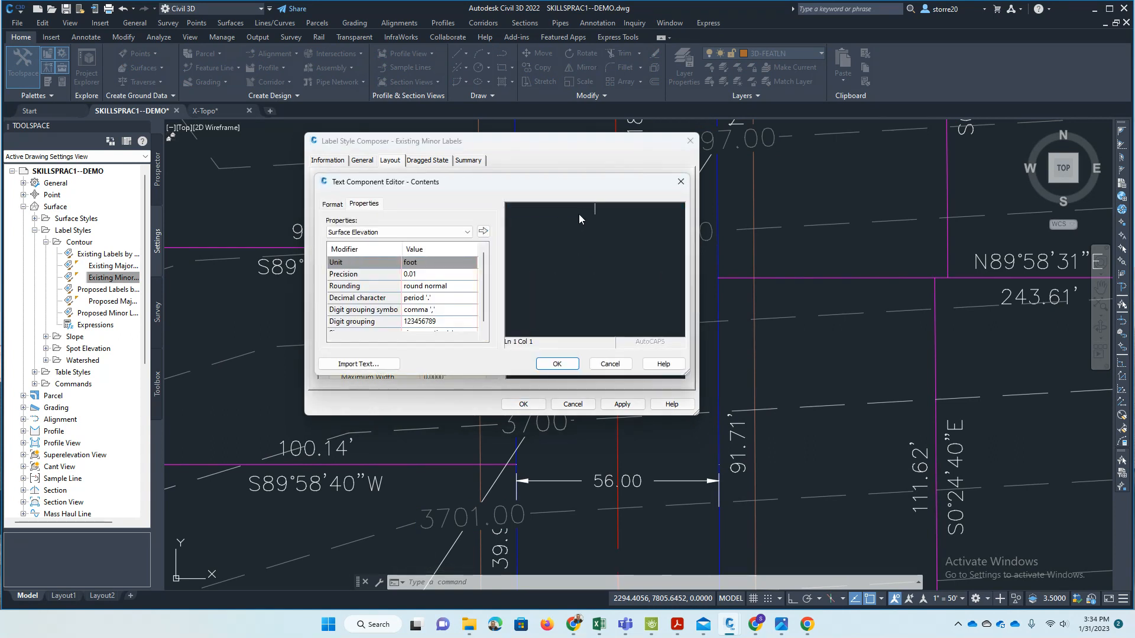
left_click(434, 274)
left_click(434, 274)
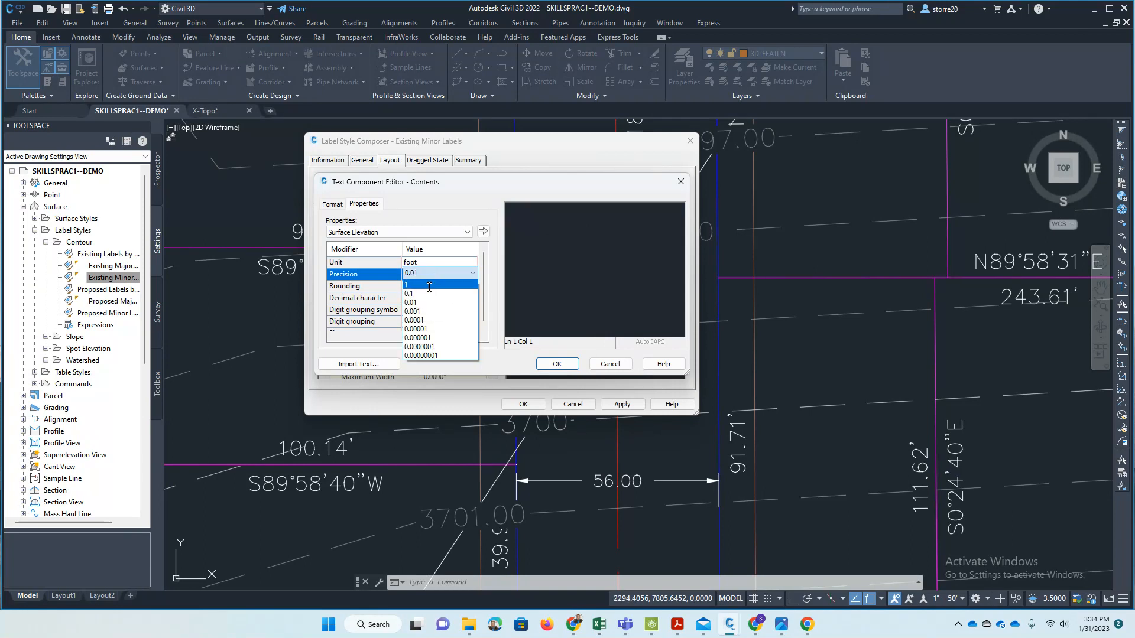
left_click(428, 284)
left_click(482, 231)
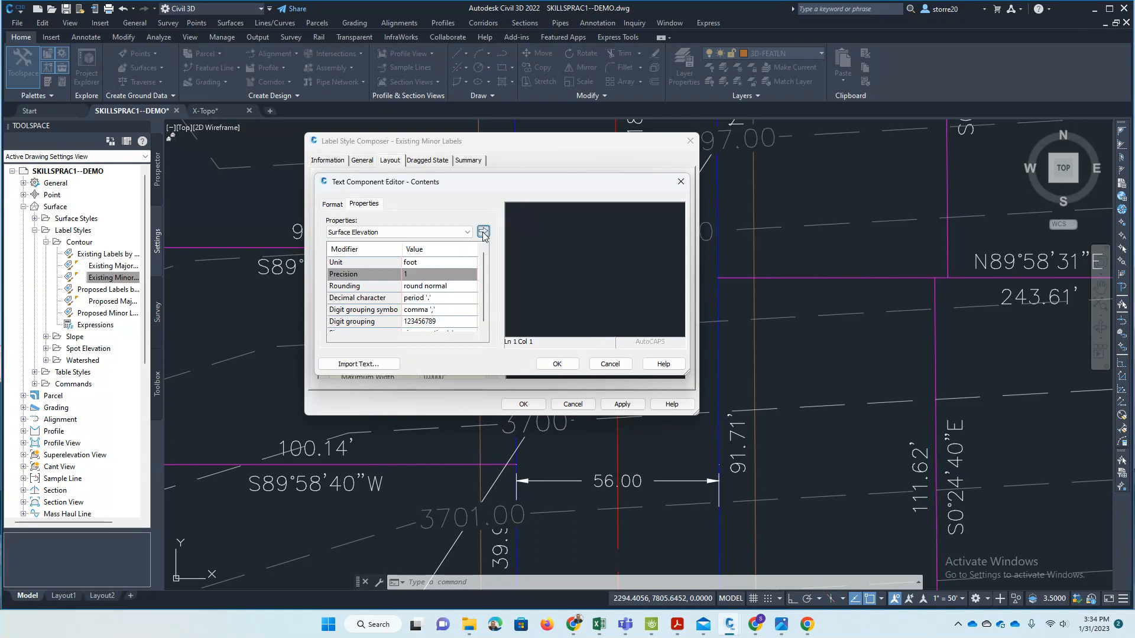
left_click(560, 364)
left_click(523, 405)
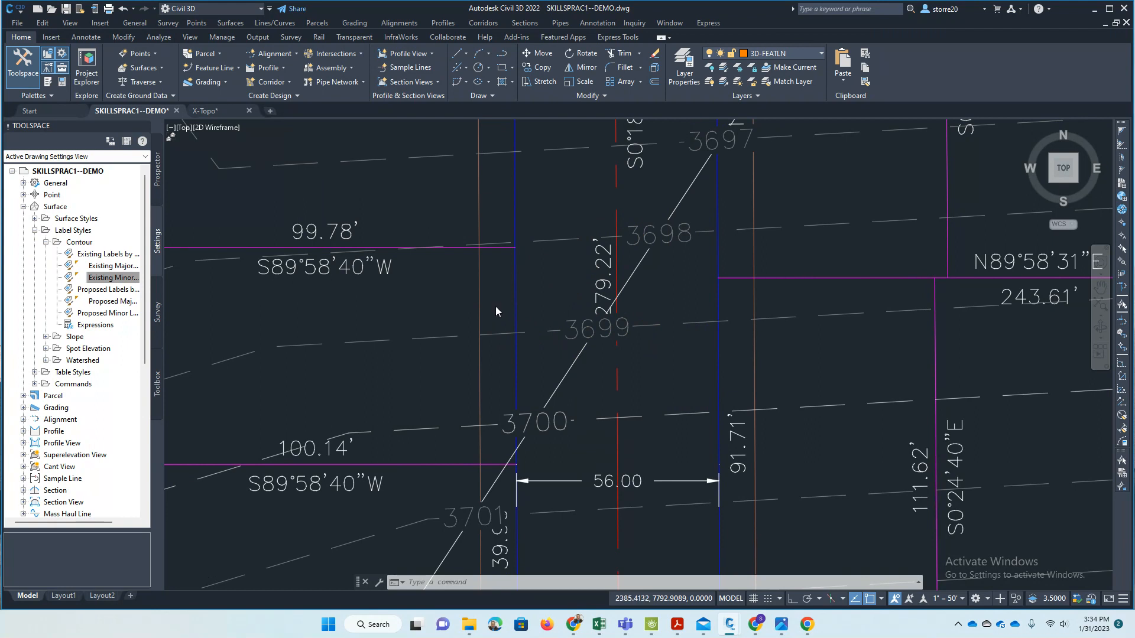
- Examine the diagonal contour label line across the site, from its upper end past the northeast corner to the south boundary
scroll(496, 311, "down", 10)
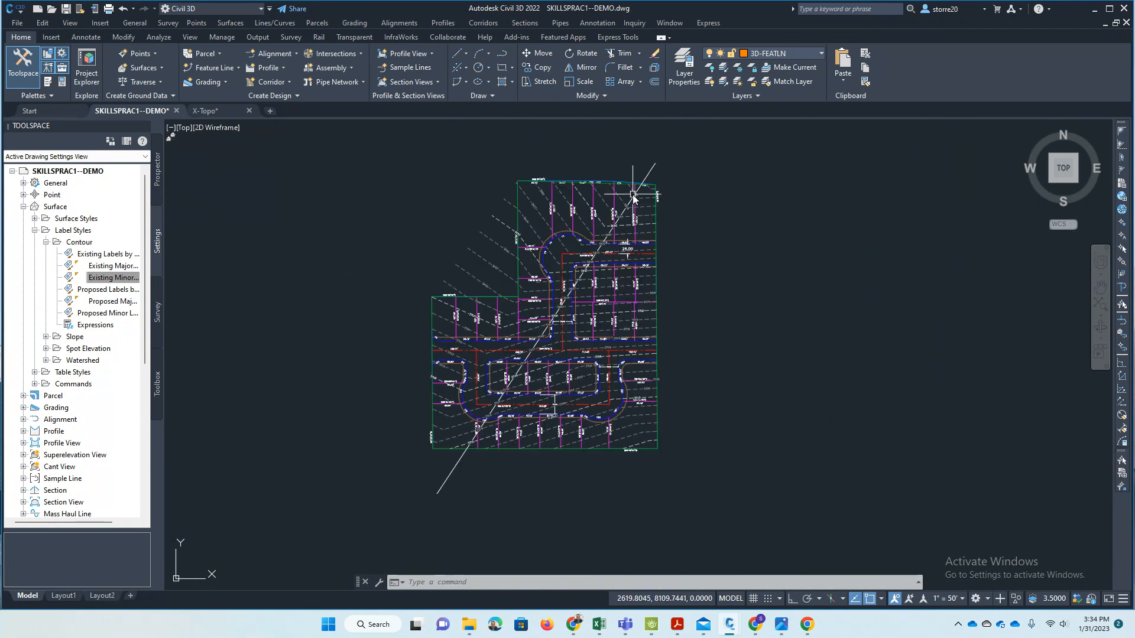
key("Escape")
key("Escape")
left_click(632, 195)
scroll(641, 180, "up", 5)
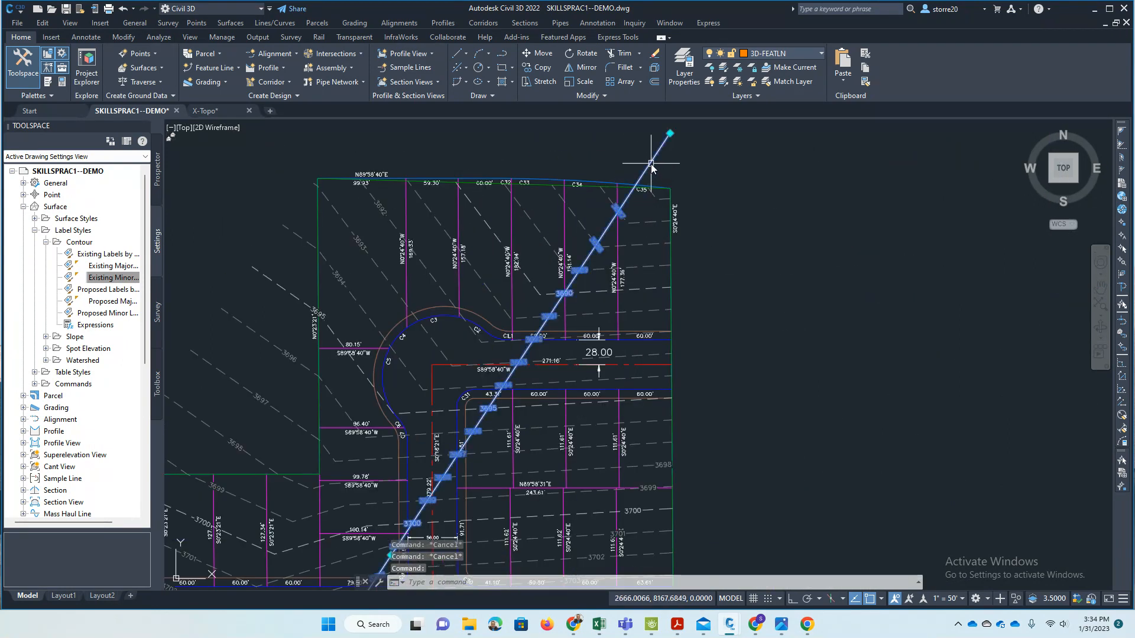
key("Escape")
scroll(501, 408, "down", 4)
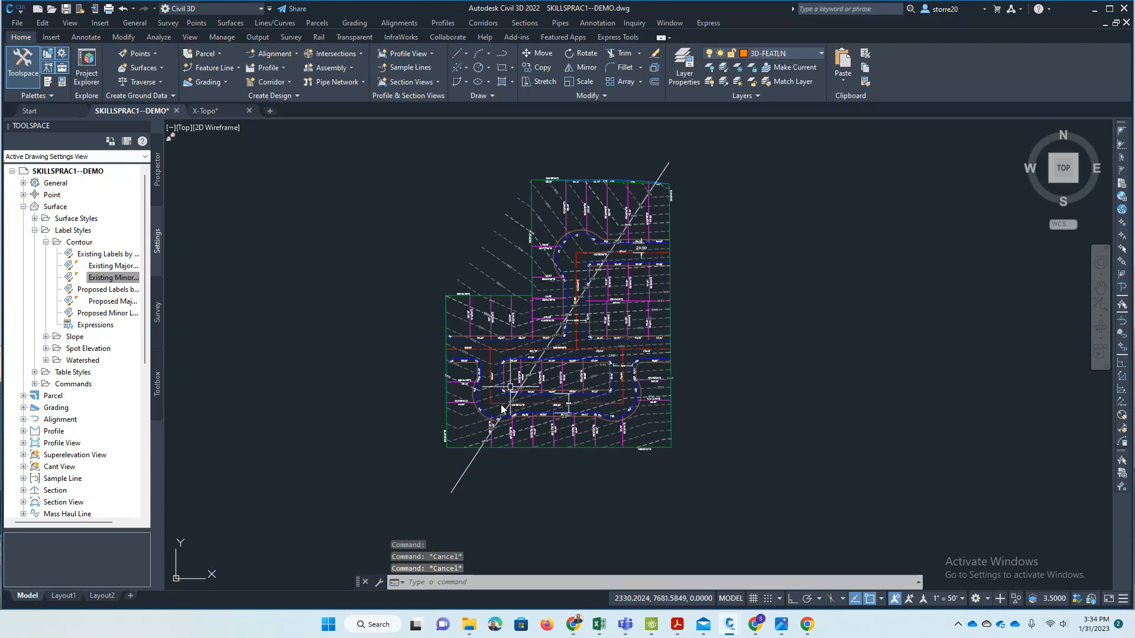
- Open the properties of the diagonal contour label group in a floating palette widened enough to read the full property names
left_click(659, 172)
scroll(658, 172, "up", 2)
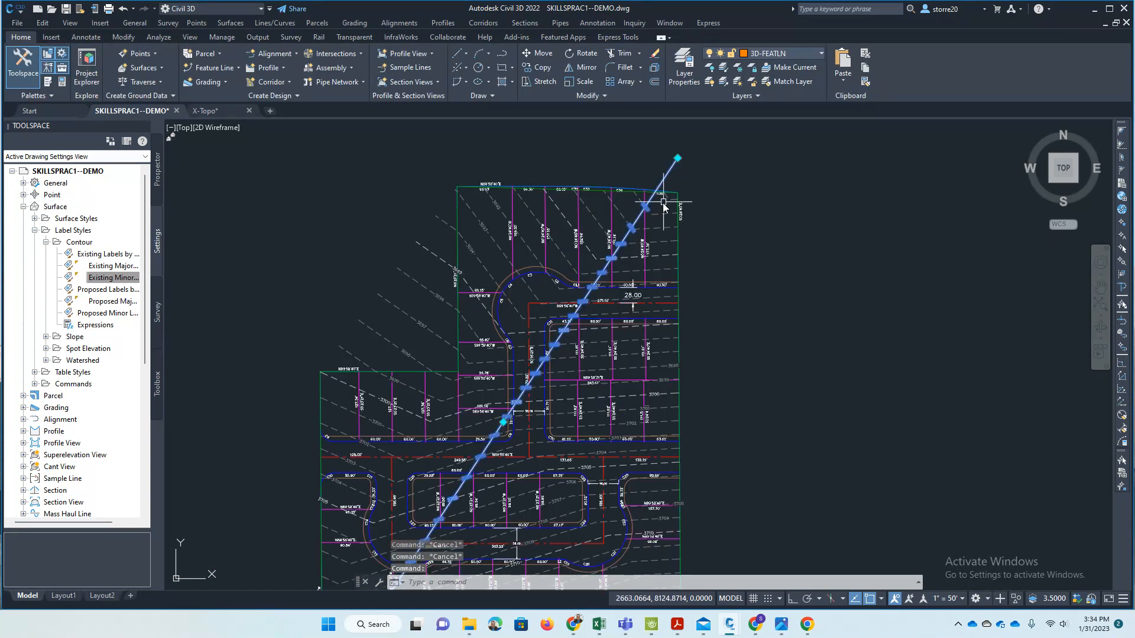
type("PR")
key("Return")
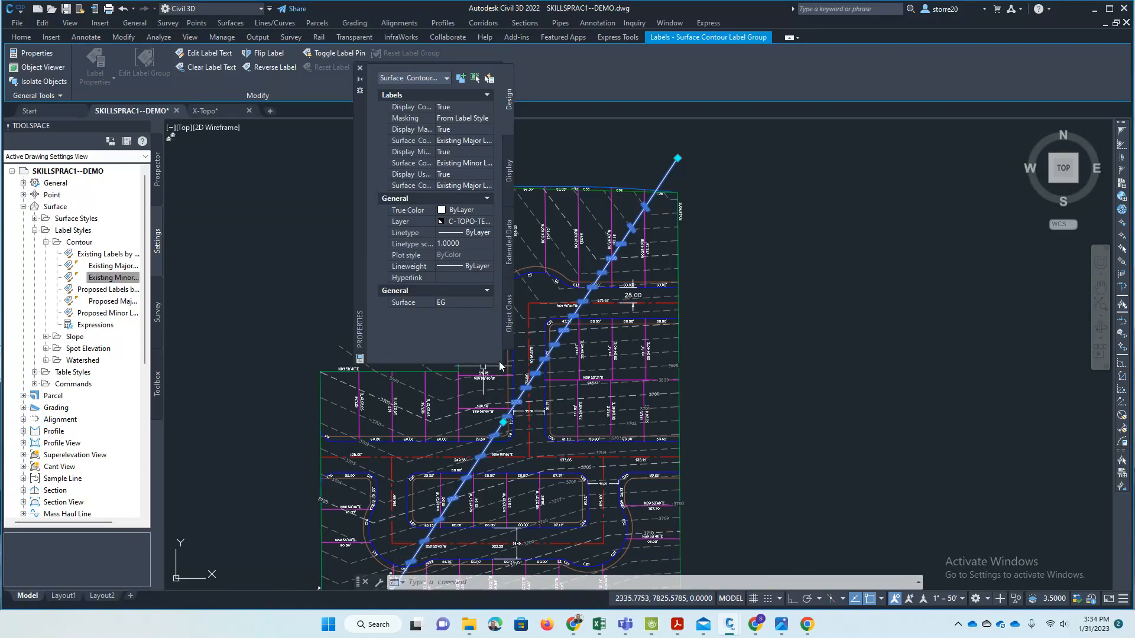
left_click_drag(499, 364, 603, 382)
mouse_move(359, 175)
left_mouse_down()
mouse_move(267, 177)
mouse_move(257, 197)
left_mouse_up()
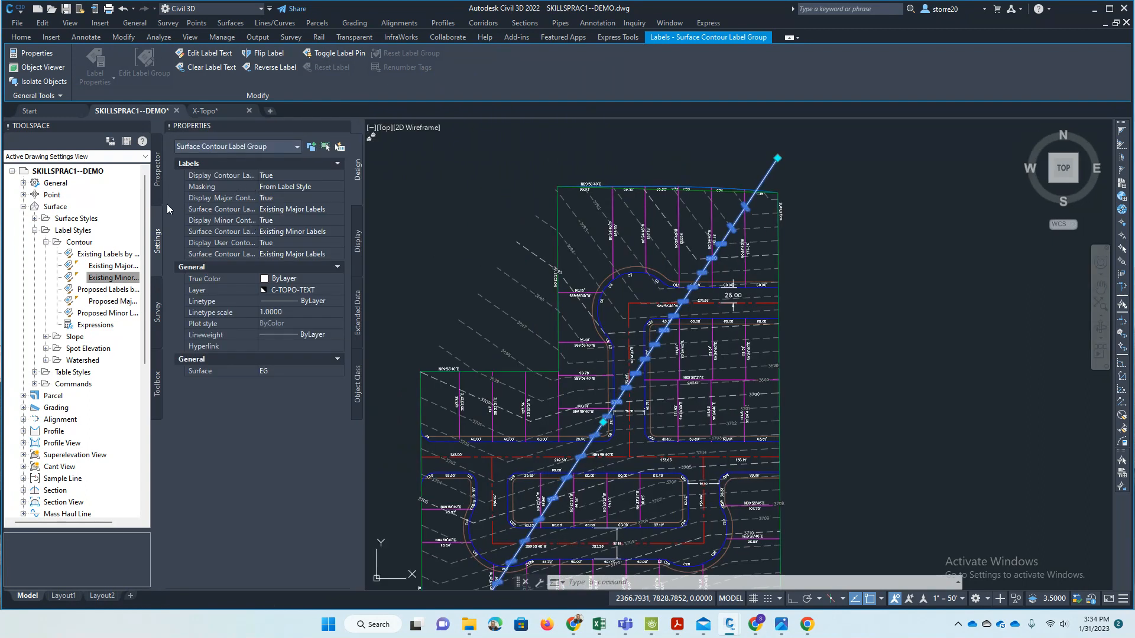
left_click_drag(207, 132, 266, 68)
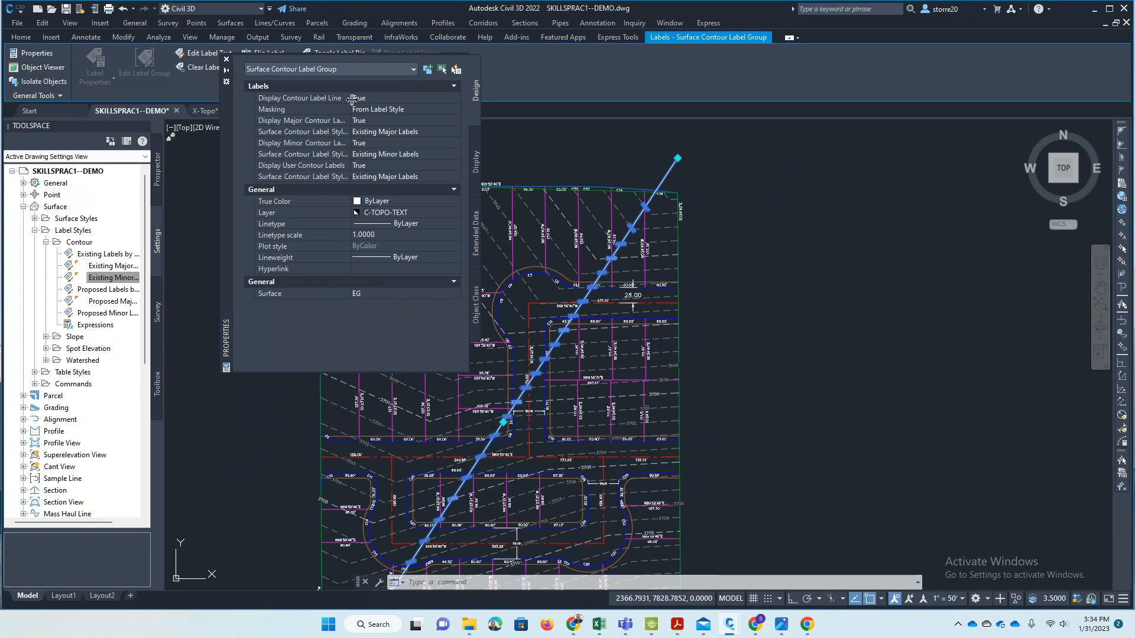
- Set Display Contour Label Line to False for the diagonal contour label group and clear the selection
left_click(384, 98)
left_click(395, 99)
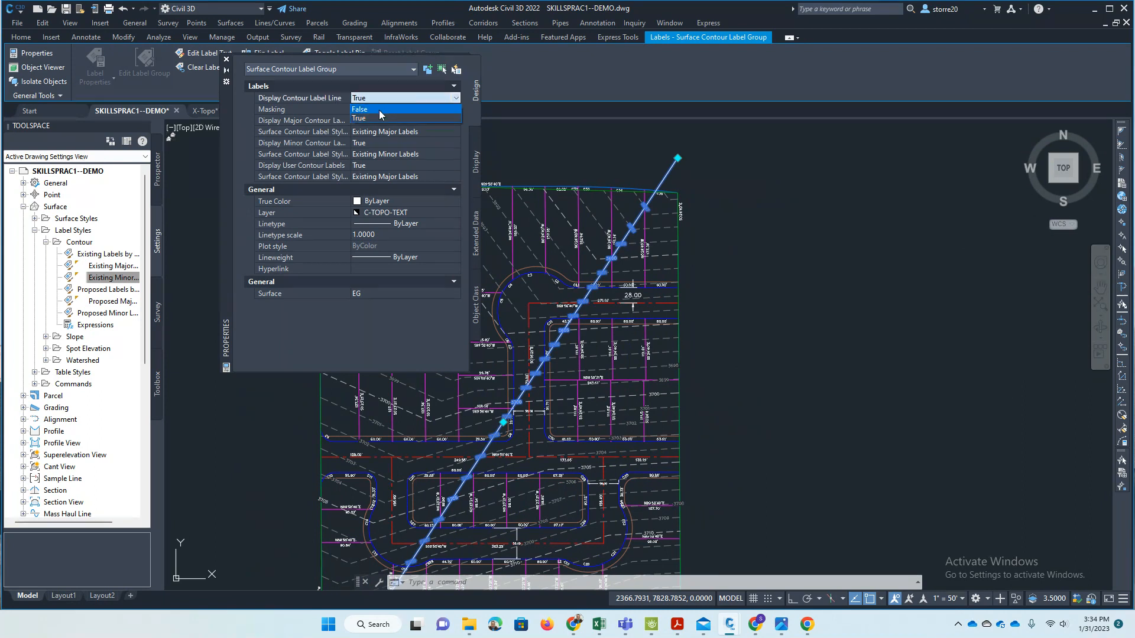
left_click(378, 111)
left_click(731, 188)
key("Escape")
key("Escape")
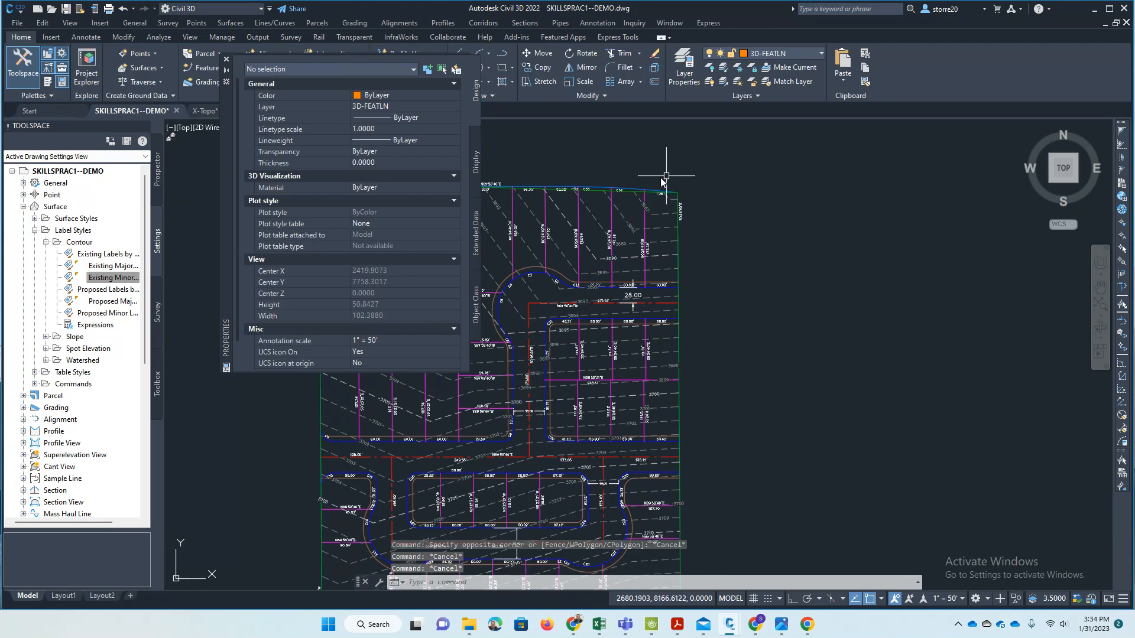
- Select the contour labels near the site's northeast corner to check the label line's display, and close the properties
scroll(644, 209, "up", 6)
left_click(591, 283)
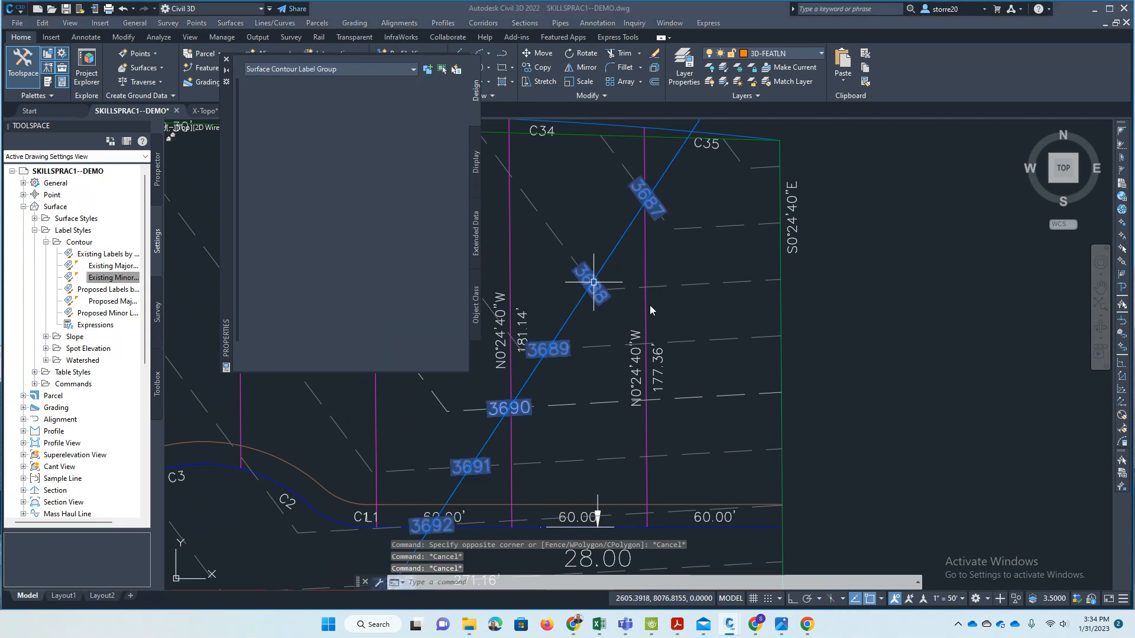
scroll(650, 305, "down", 2)
scroll(685, 277, "down", 4)
left_click(689, 212)
key("Escape")
key("Escape")
scroll(708, 217, "up", 4)
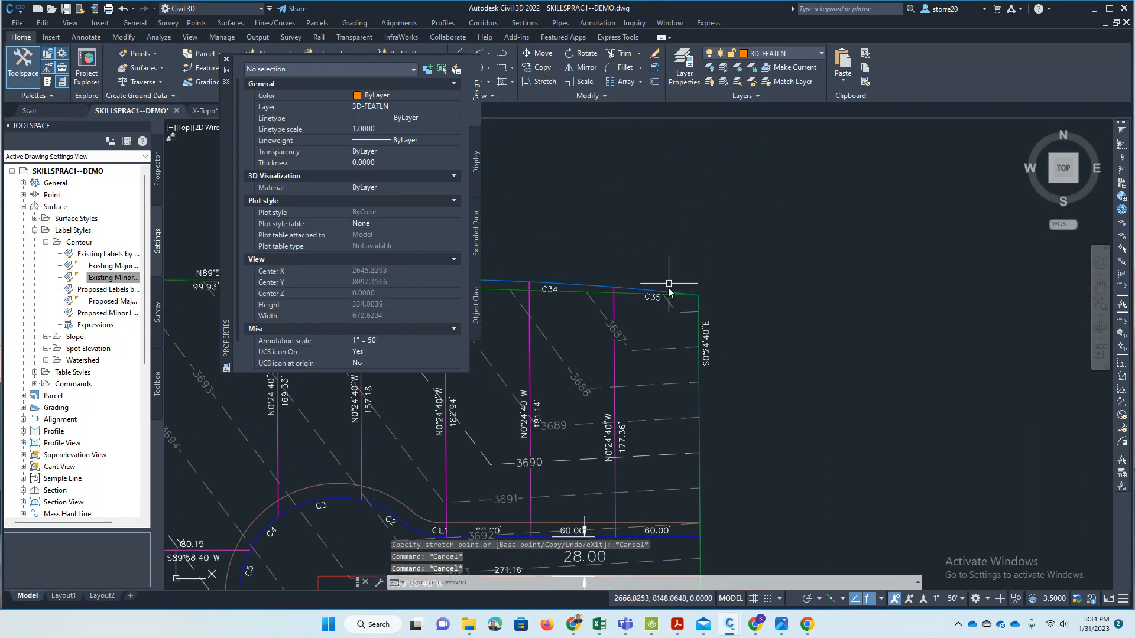
left_click(617, 331)
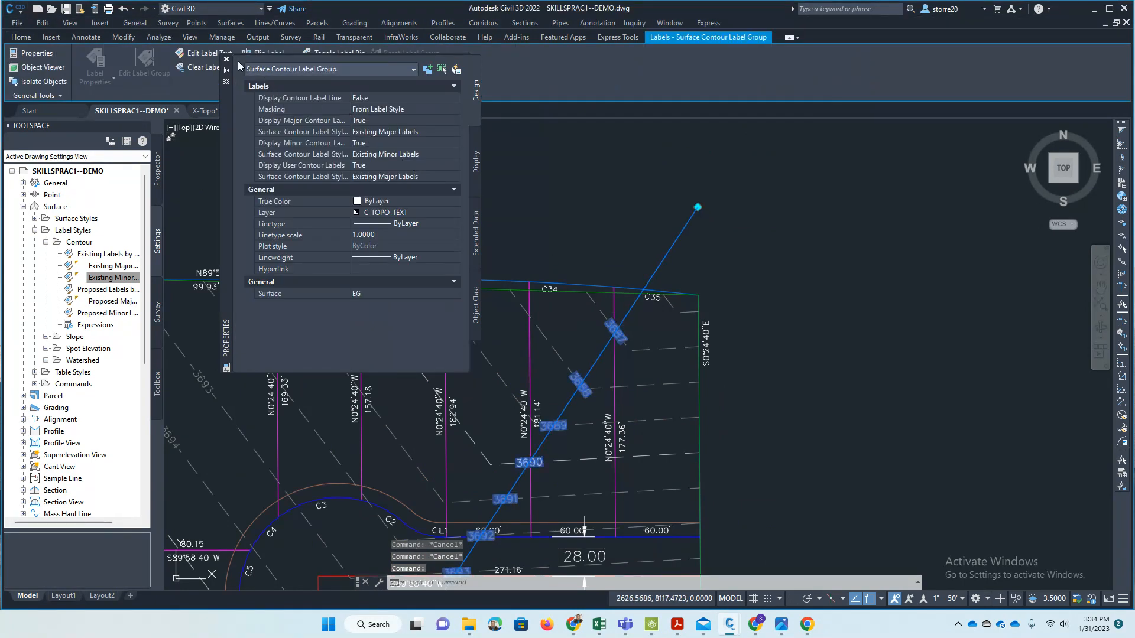
key("Escape")
scroll(751, 211, "down", 5)
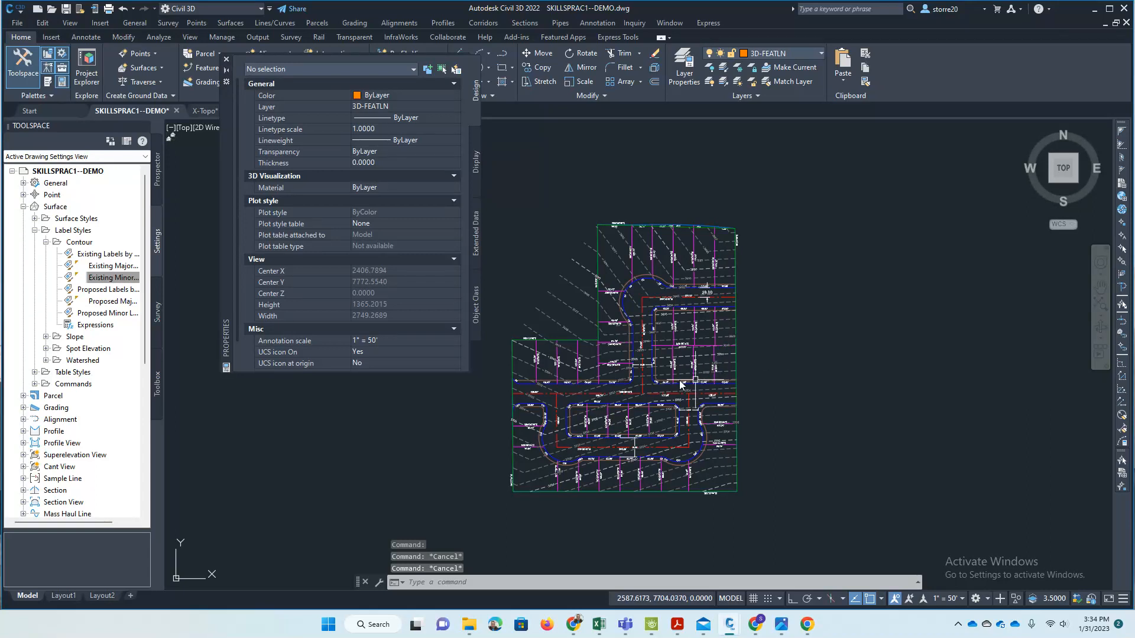
left_click(226, 59)
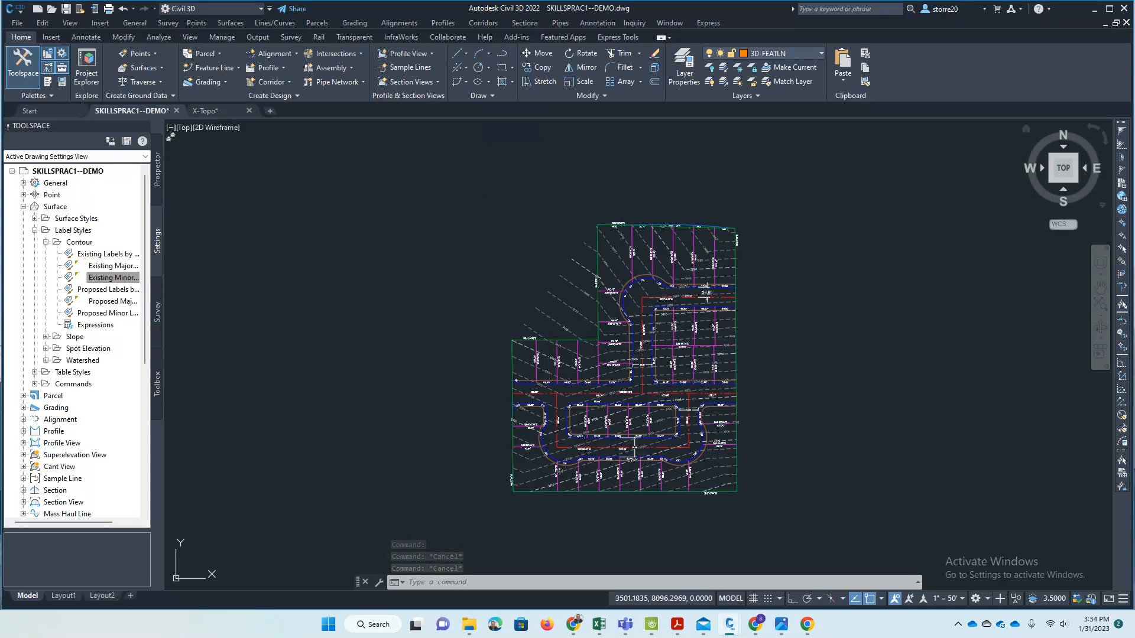